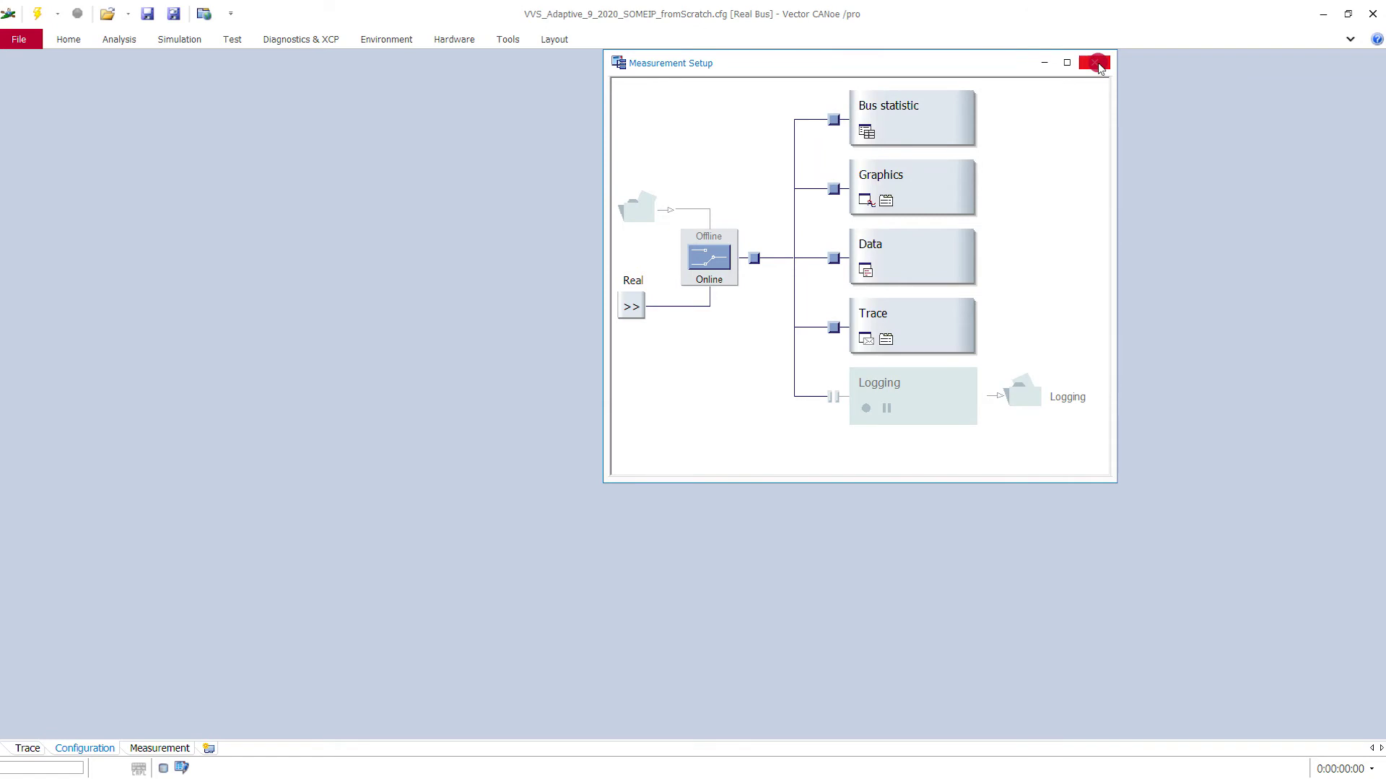
Step: Open the Communication Setup window and position it in the Configuration desktop
left_click(385, 39)
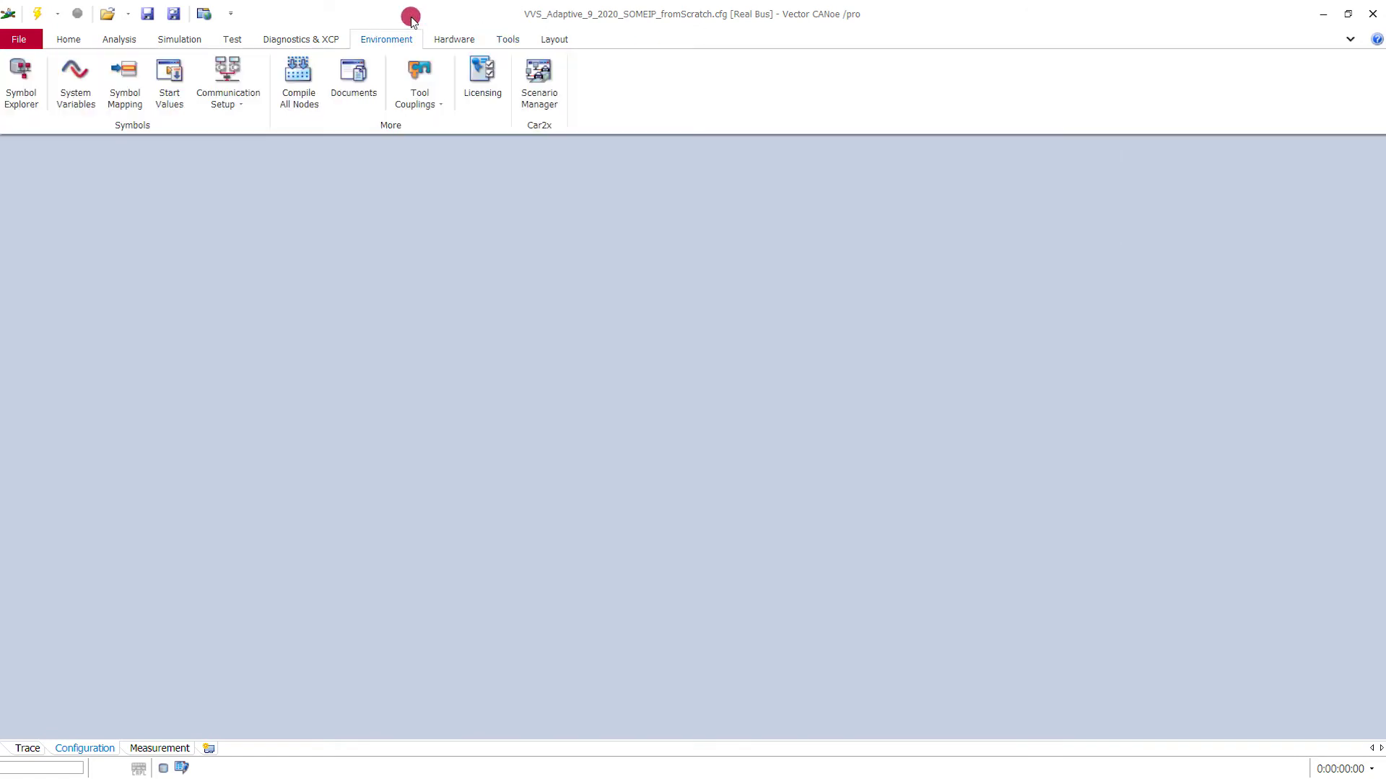
left_click(243, 70)
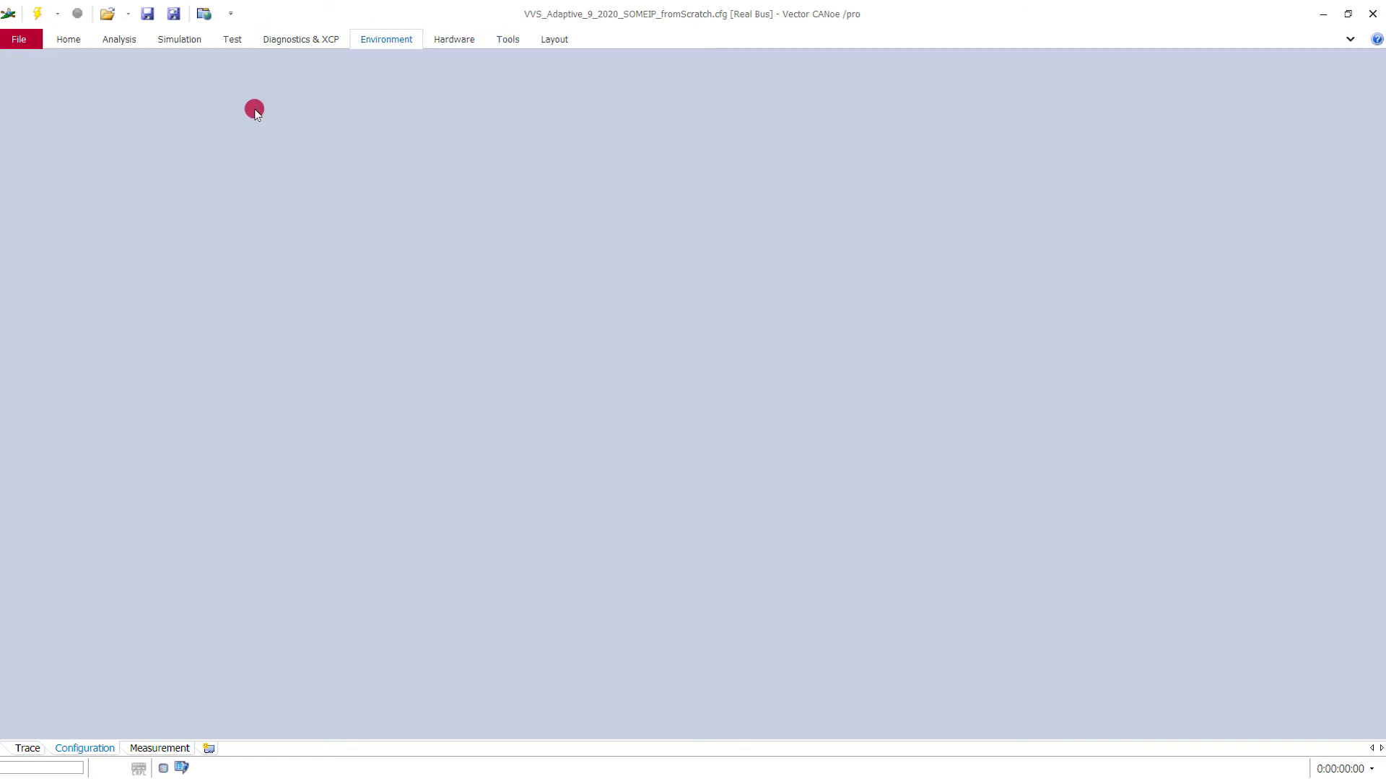
left_click_drag(691, 197, 617, 107)
Step: Start importing an individual data source and choose EthernetSystemNetwork.arxml as the file
left_click(1121, 170)
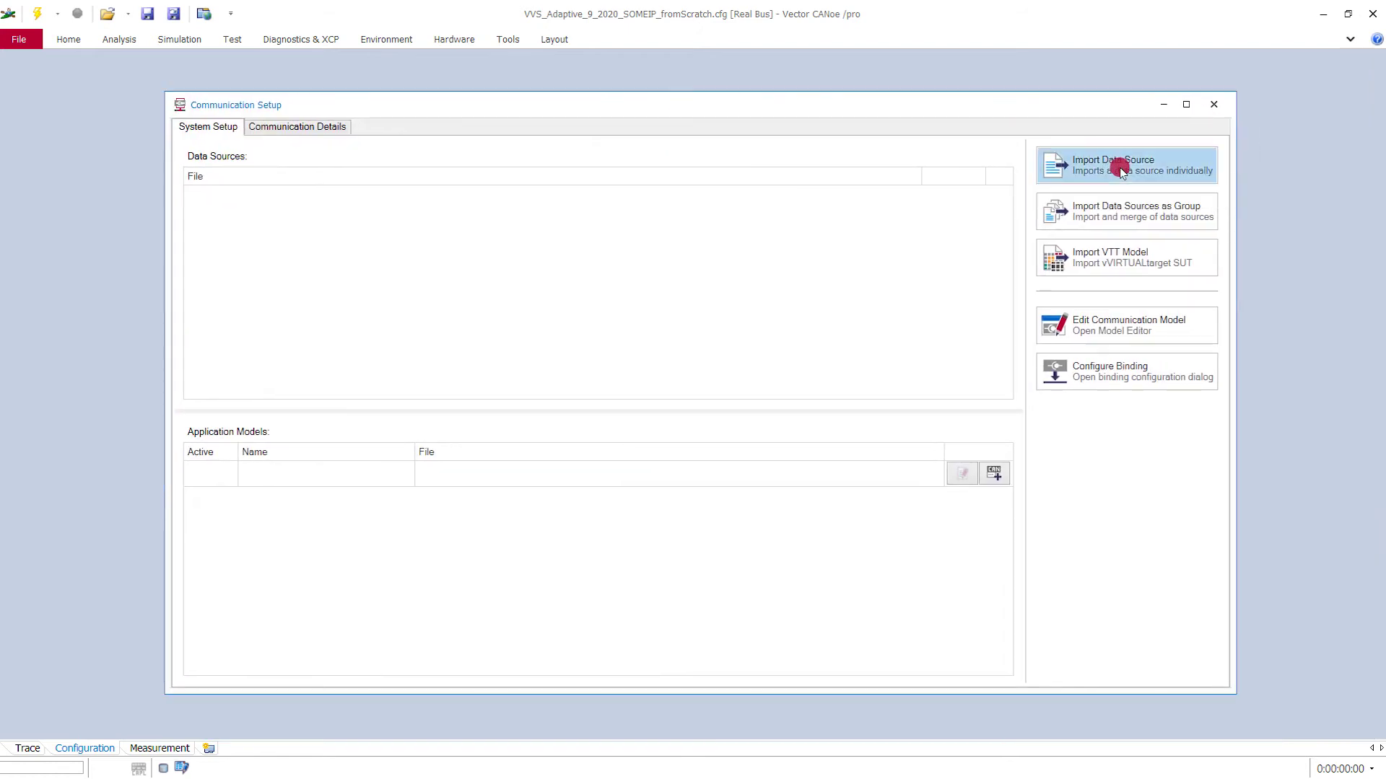
left_click(1033, 238)
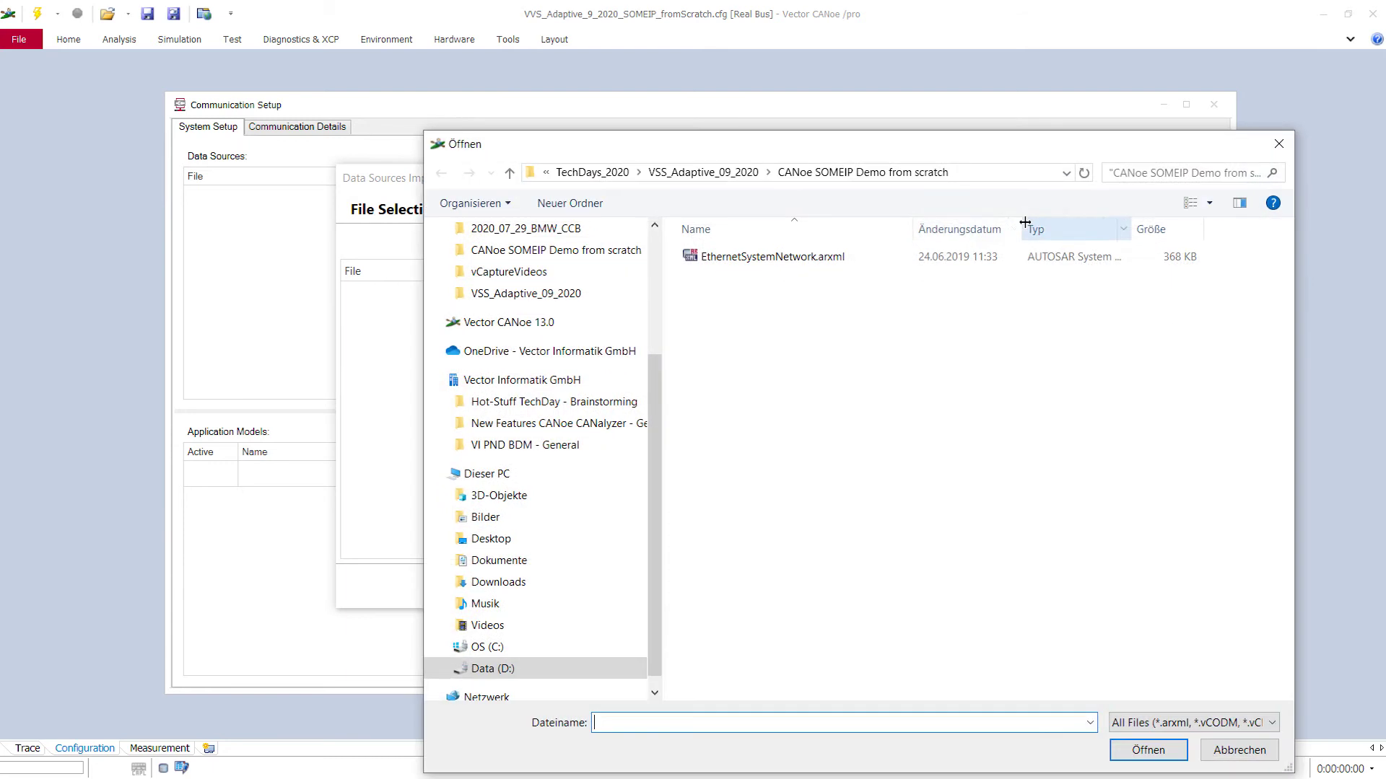
left_click(816, 257)
left_click(1149, 750)
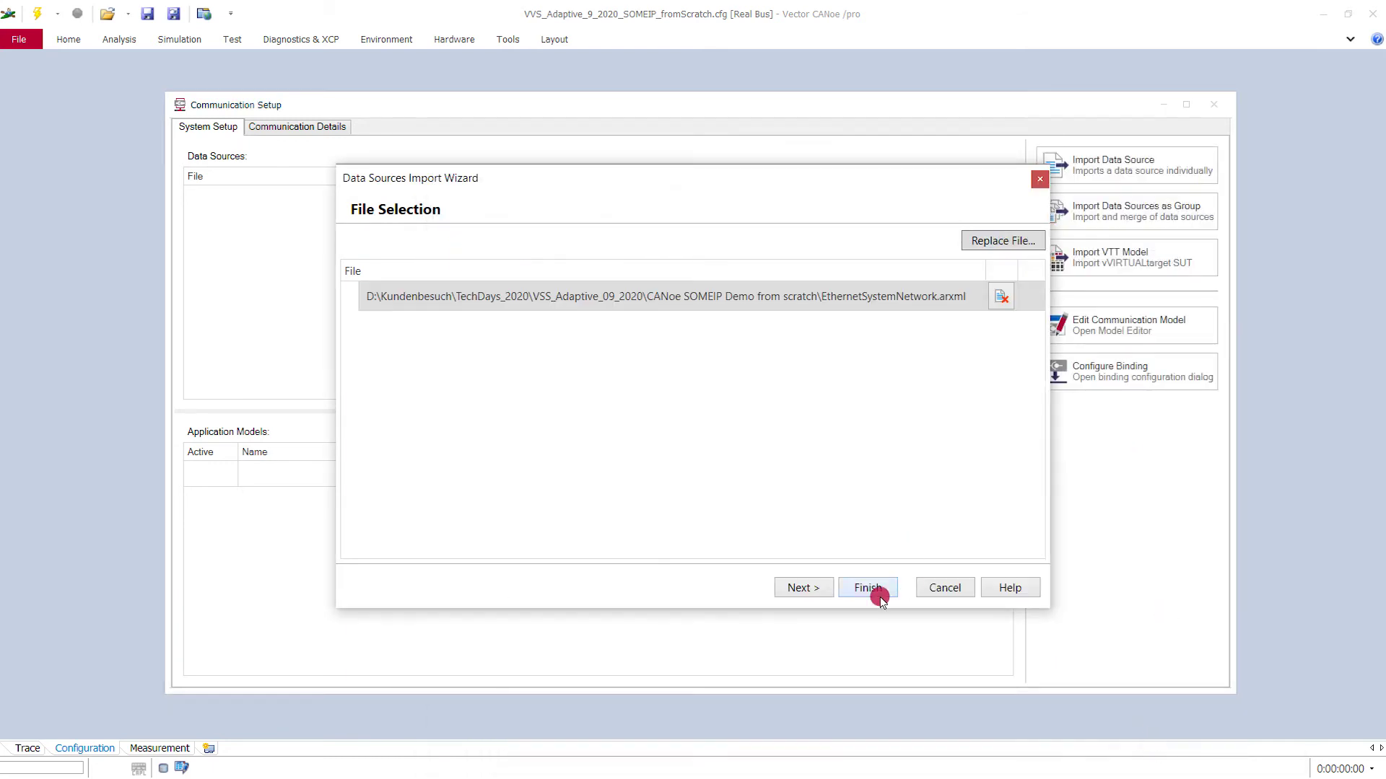
Step: In the import parameters of EthernetSystemNetwork.arxml, select AUTOSAR as the OEM type and accept the settings
left_click(803, 587)
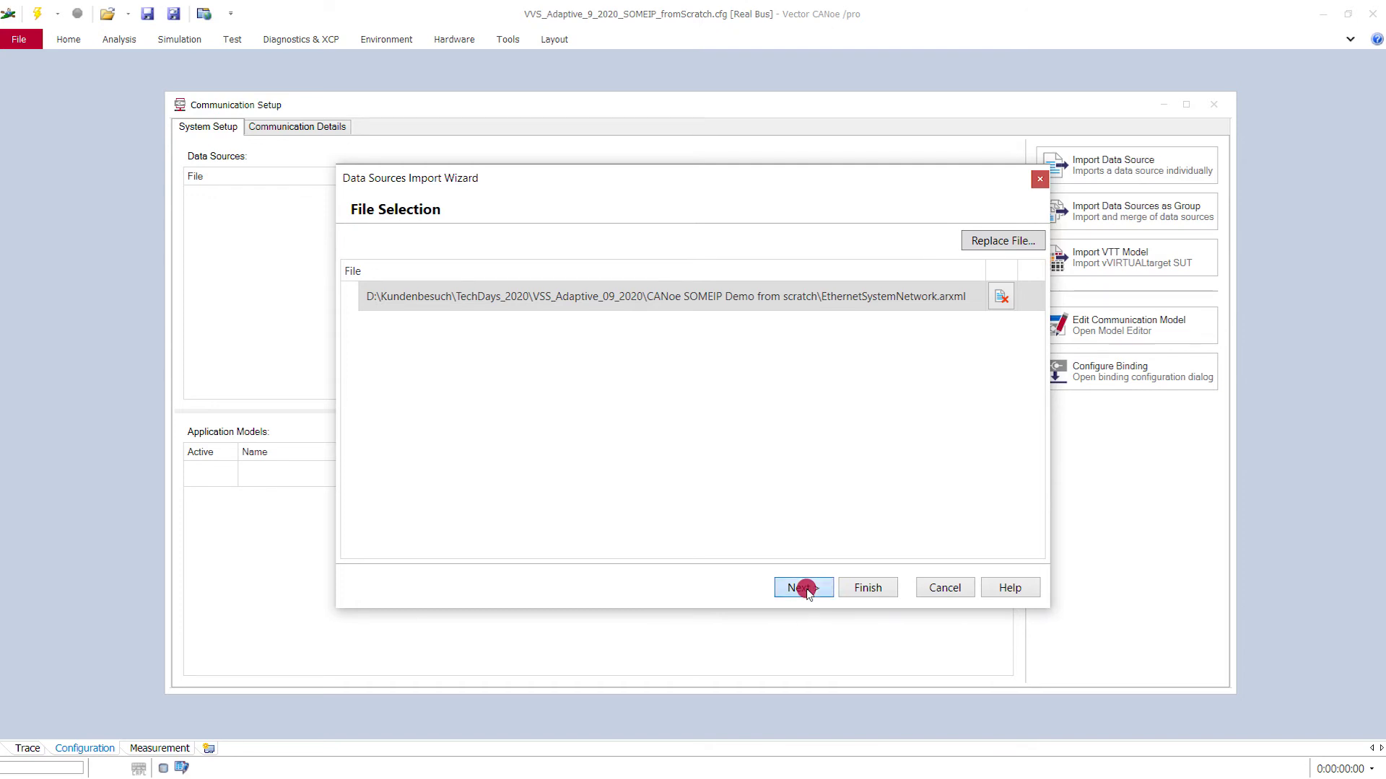
left_click(1002, 280)
left_click_drag(986, 177, 987, 326)
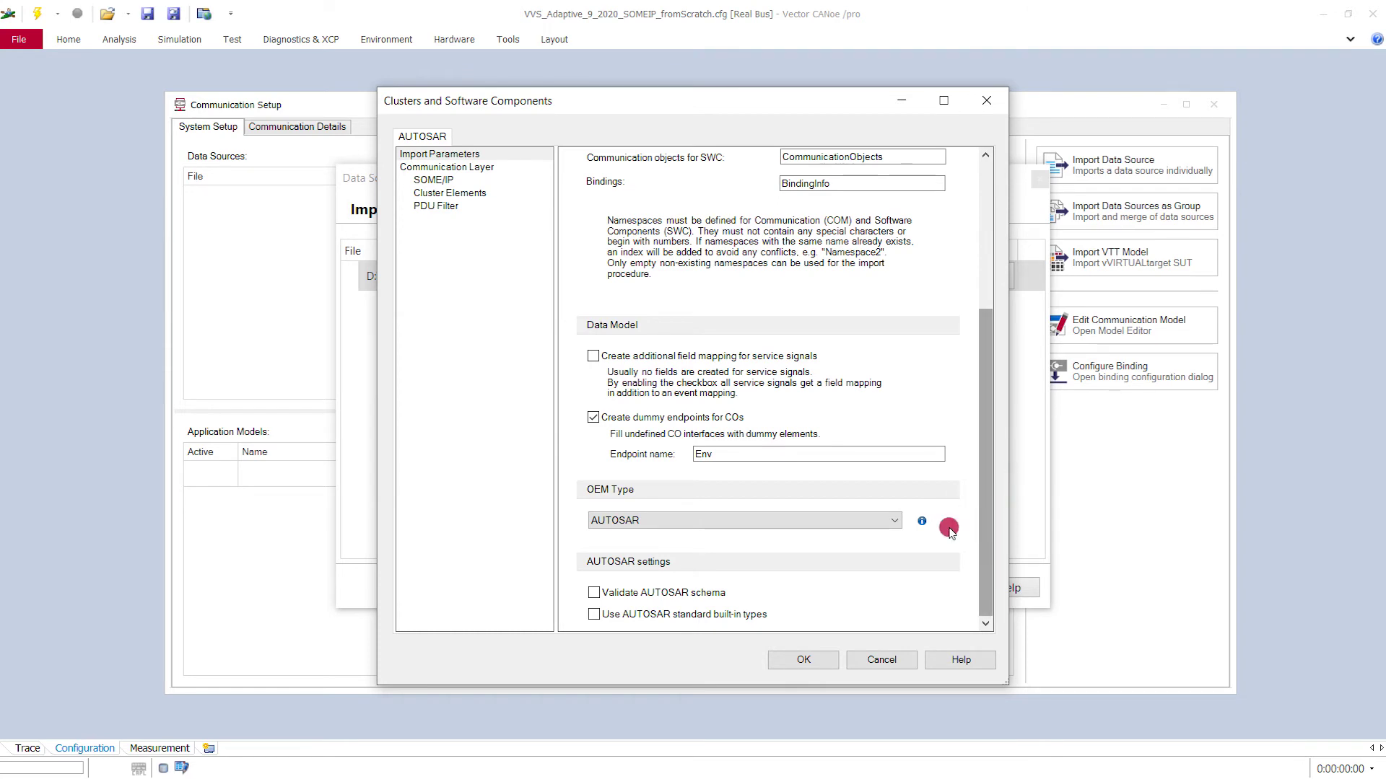
left_click(896, 527)
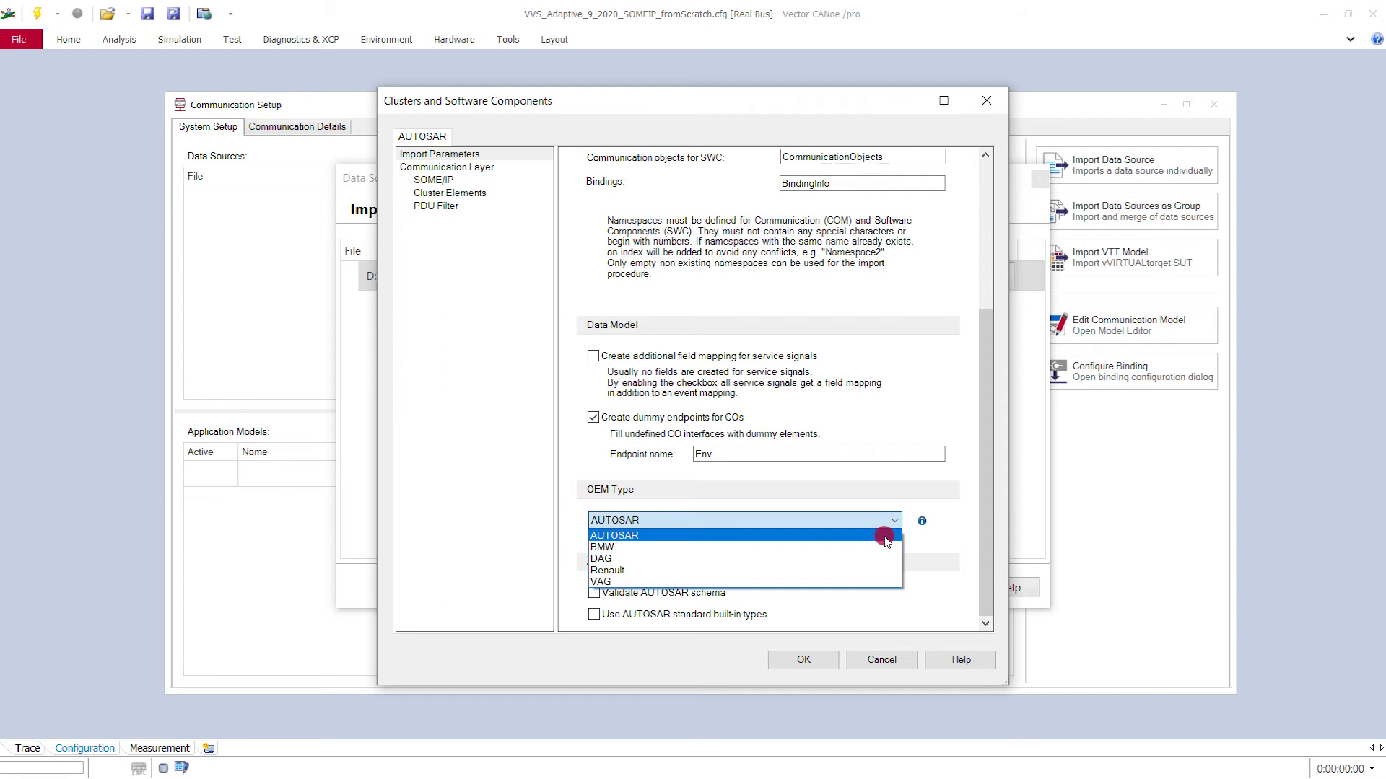
left_click(886, 538)
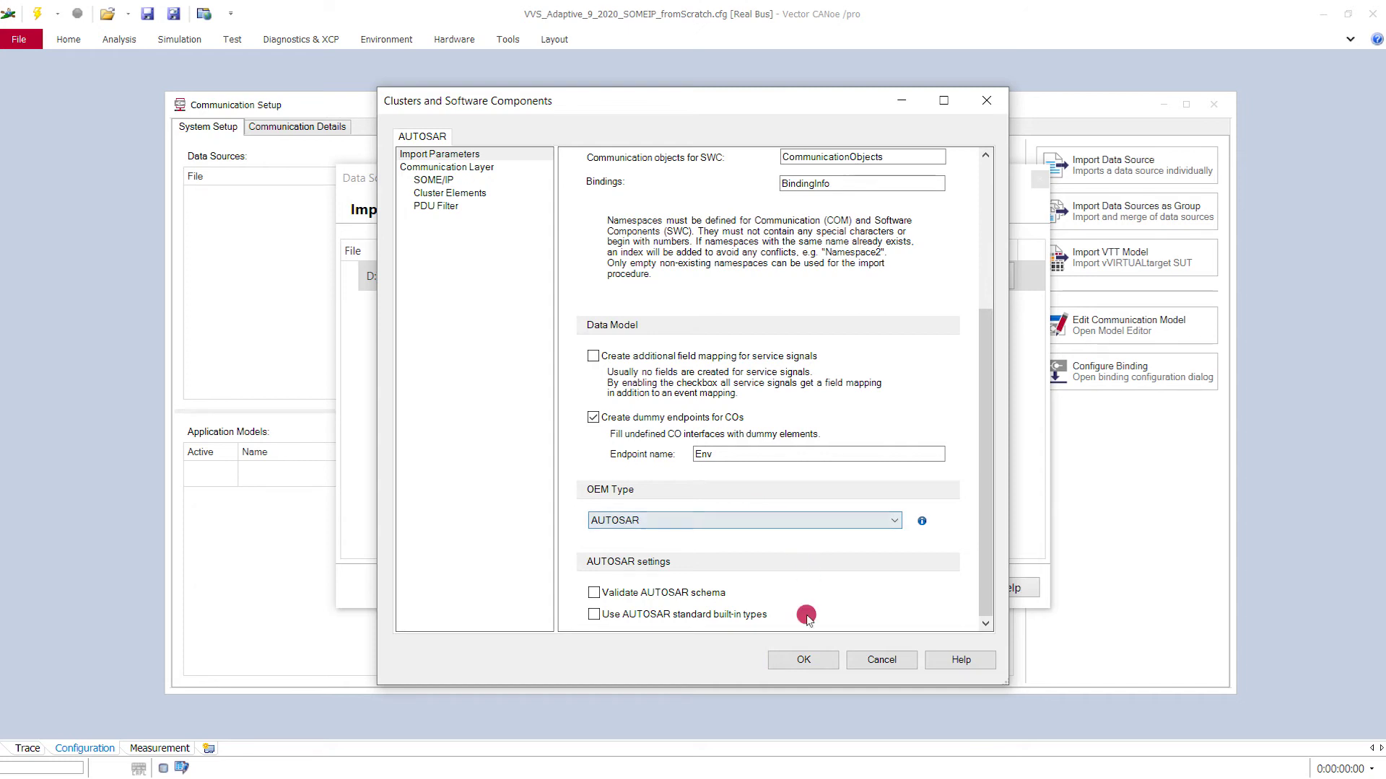
left_click(807, 660)
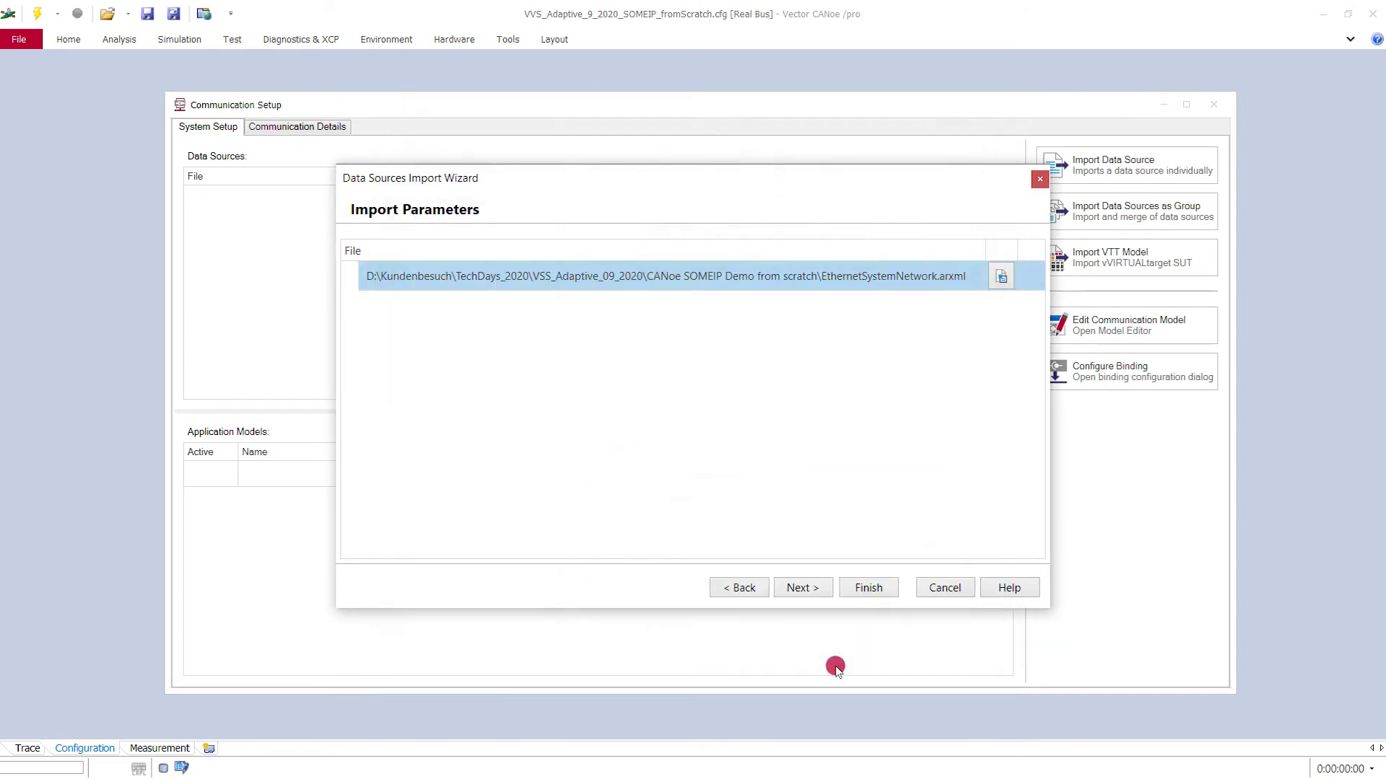
Step: Complete the import of EthernetSystemNetwork.arxml and apply the changed communication model
left_click(799, 587)
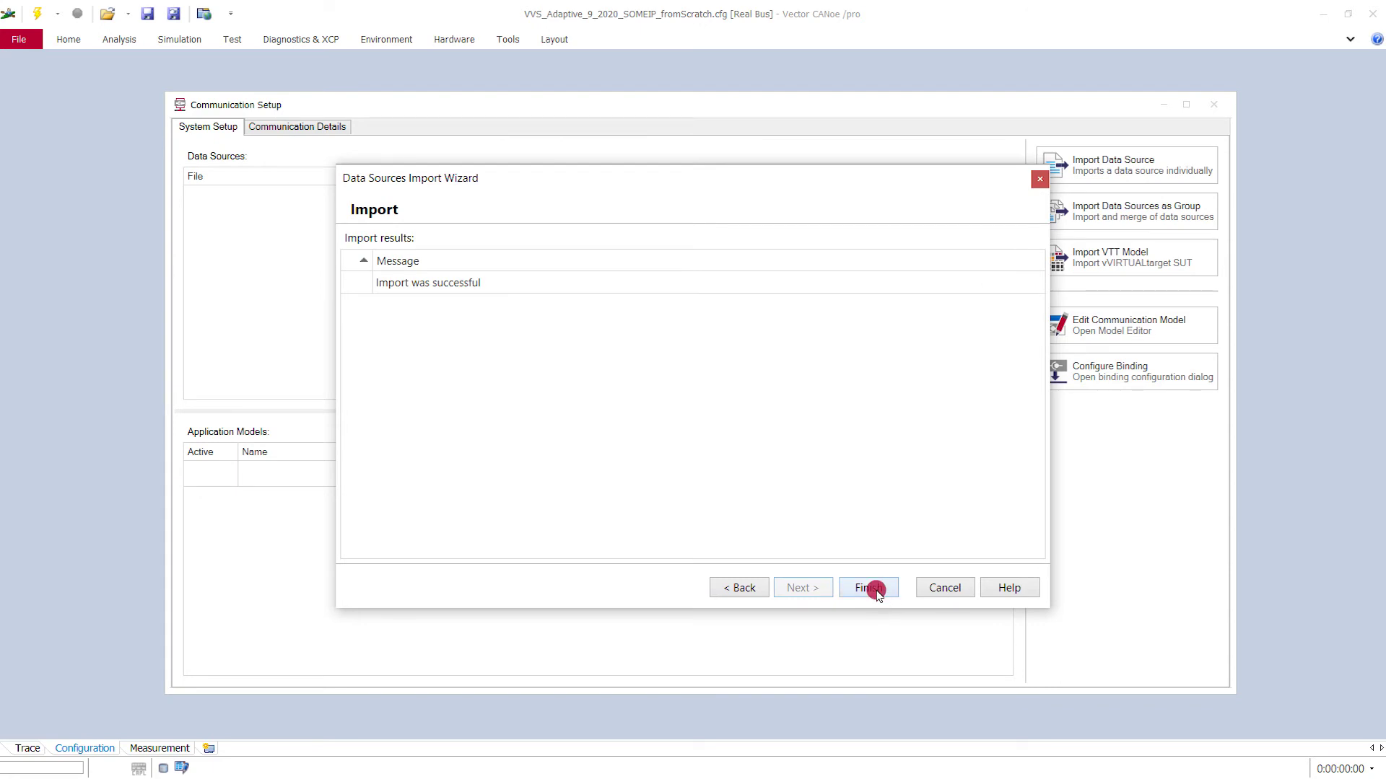
left_click(871, 588)
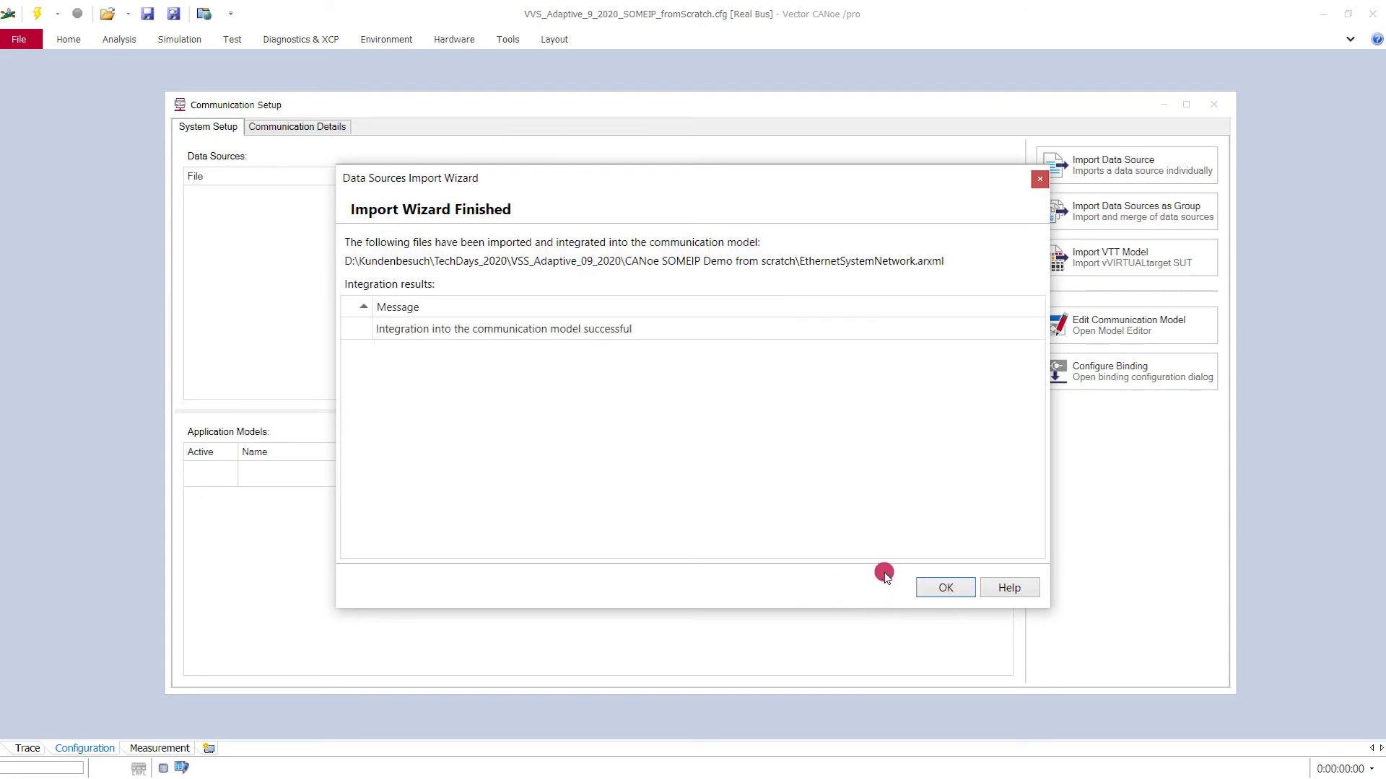
left_click(947, 589)
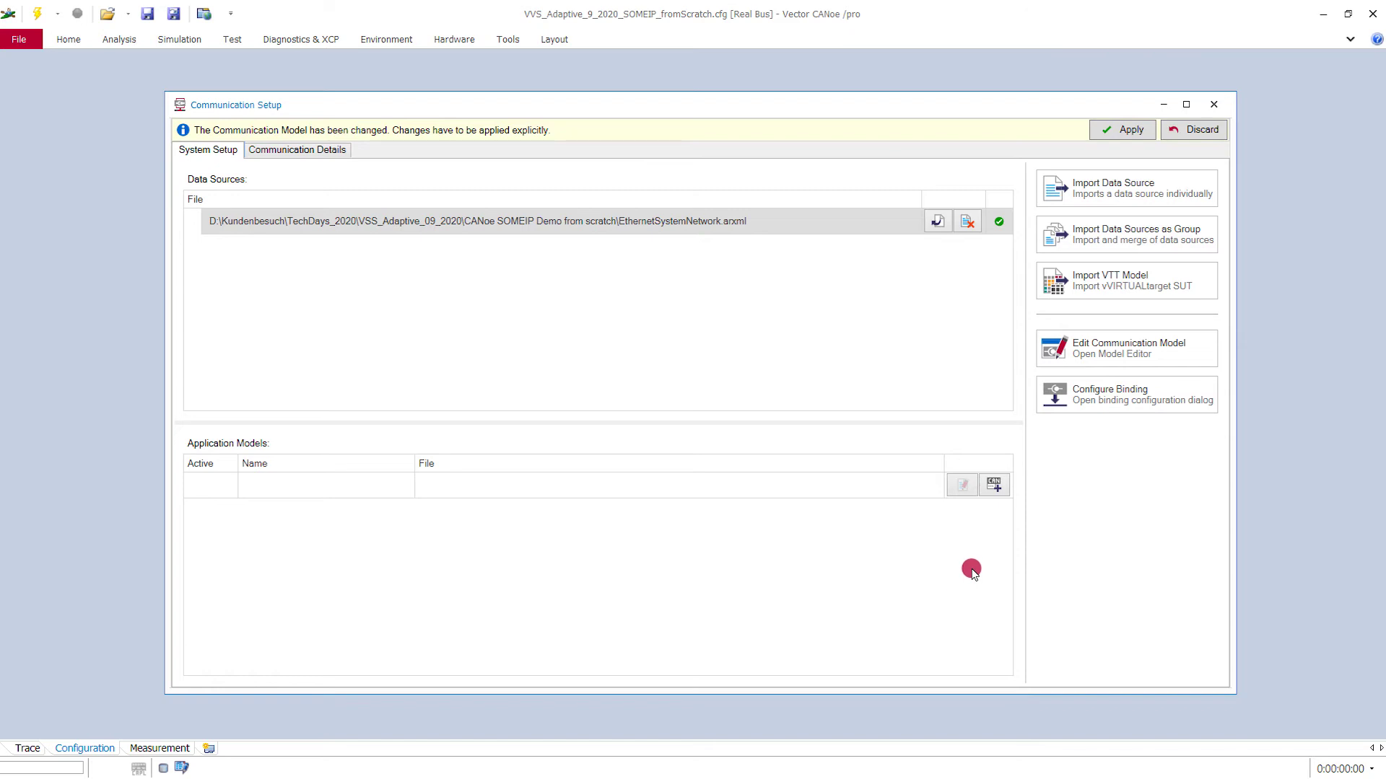
left_click(1132, 130)
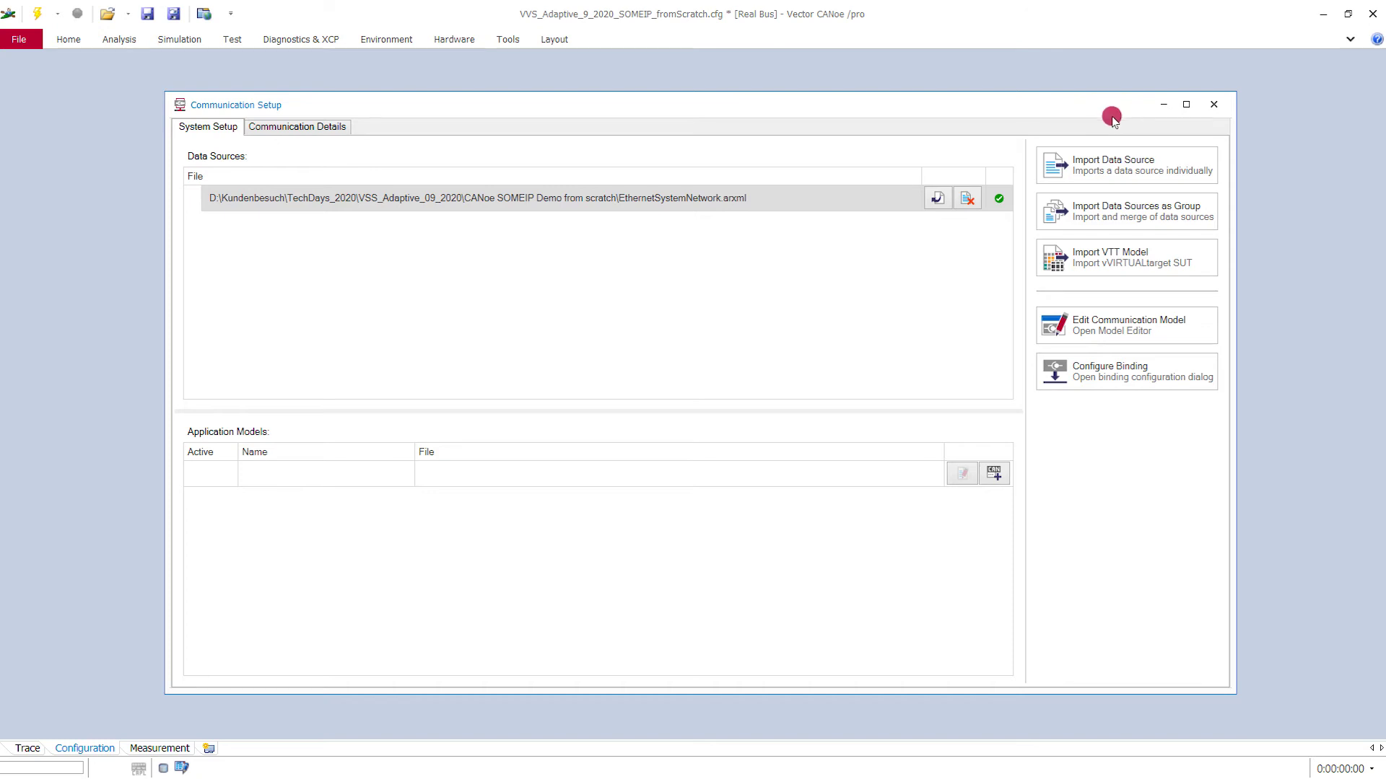
Step: Examine the ADAS and HU participants' connections and endpoints in the communication details, enlarging the preview area
left_click(316, 129)
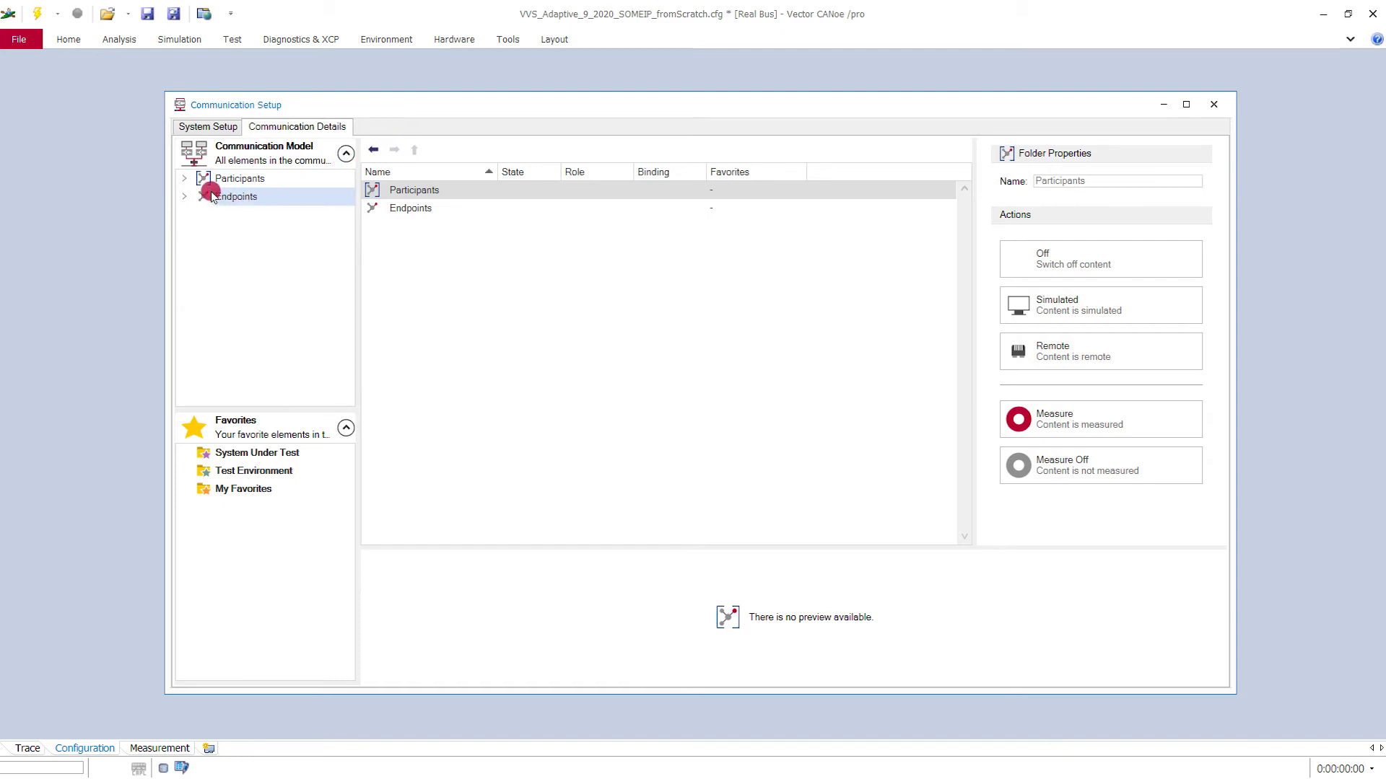
left_click(185, 178)
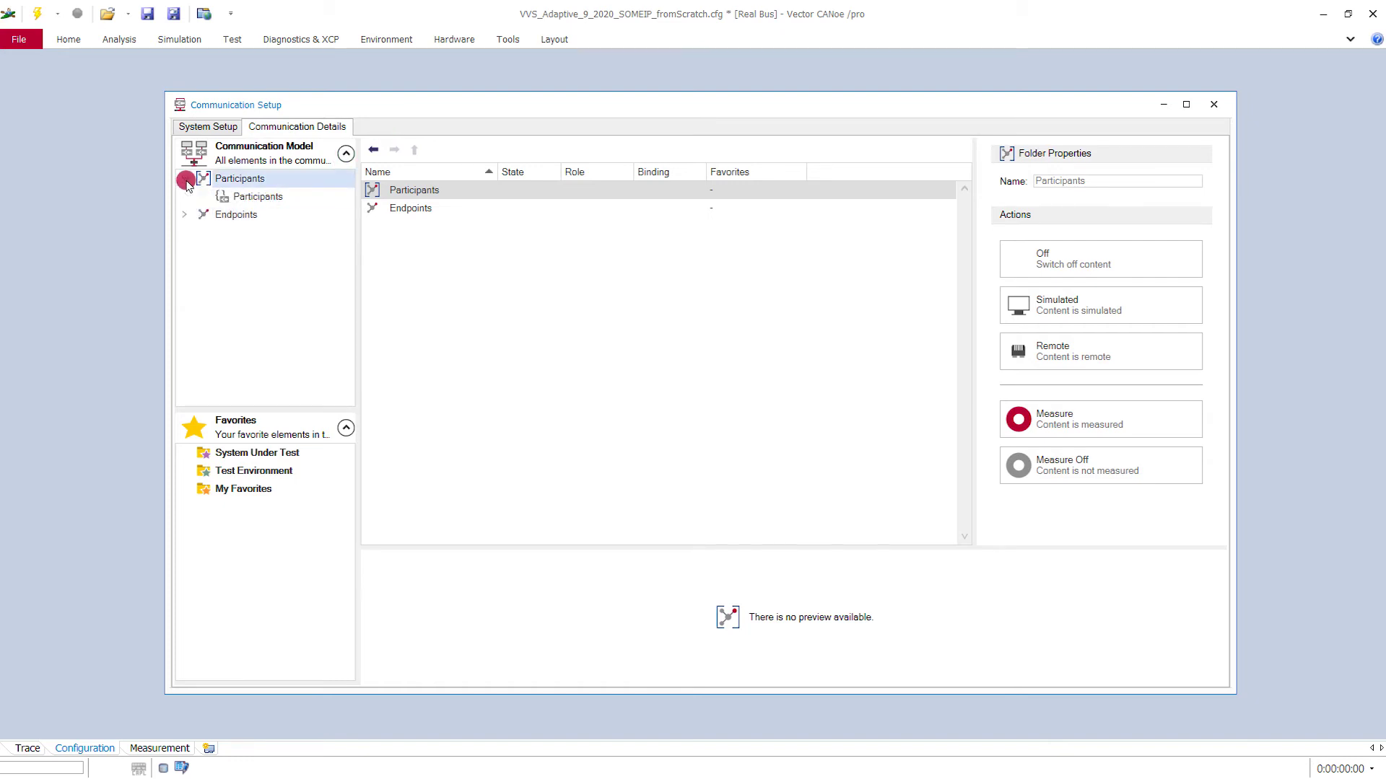
left_click(268, 202)
left_click(404, 194)
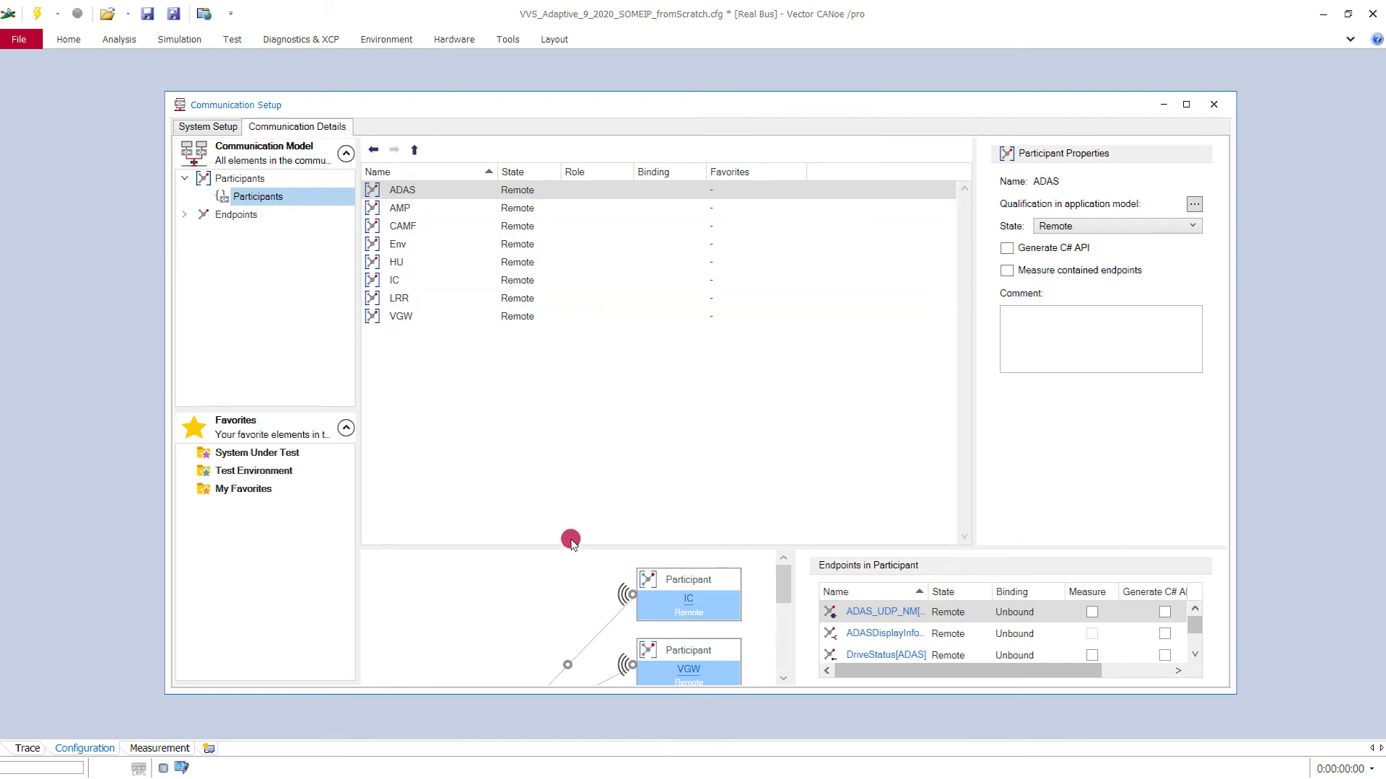
left_click_drag(577, 547, 574, 366)
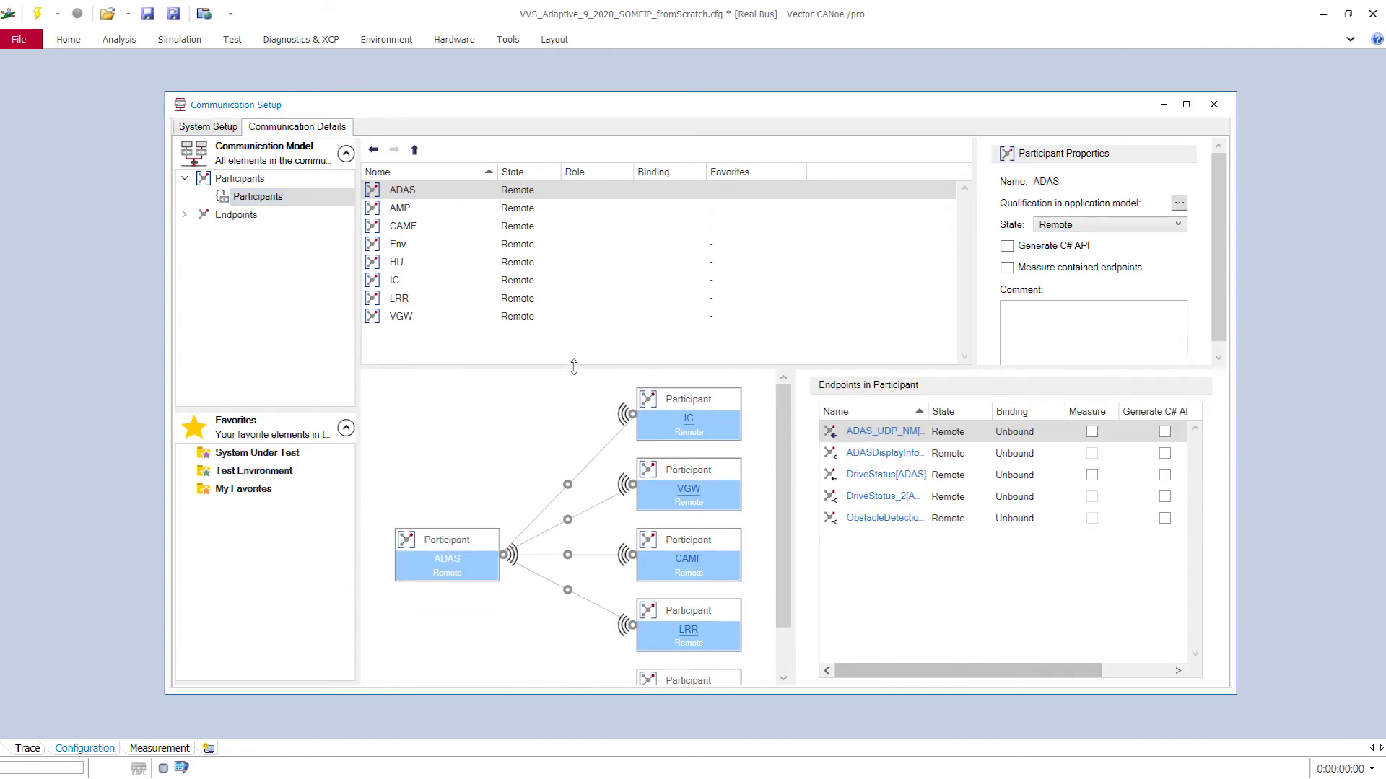
left_click(412, 189)
left_click(397, 264)
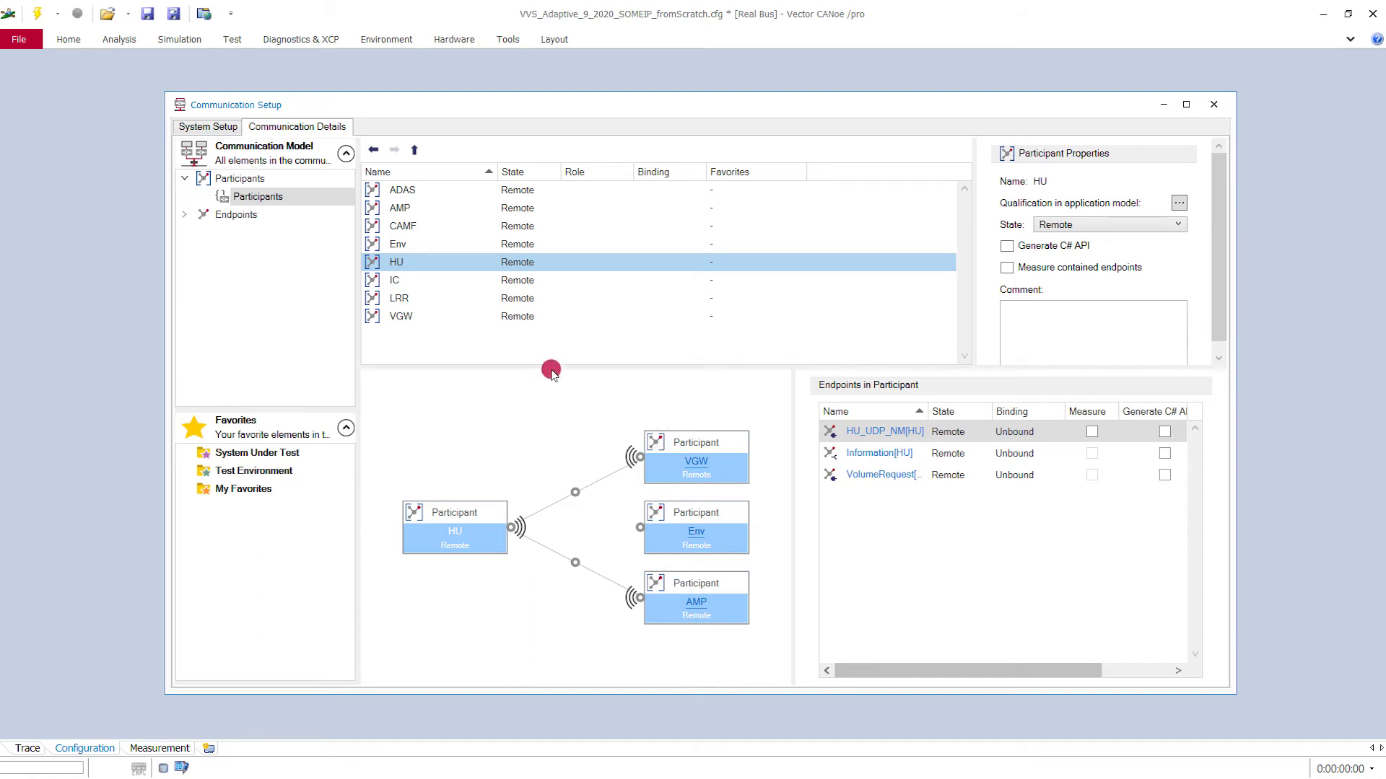
Step: Set the state of all participants from ADAS to VGW to Simulated and apply the communication model change
left_click(398, 187)
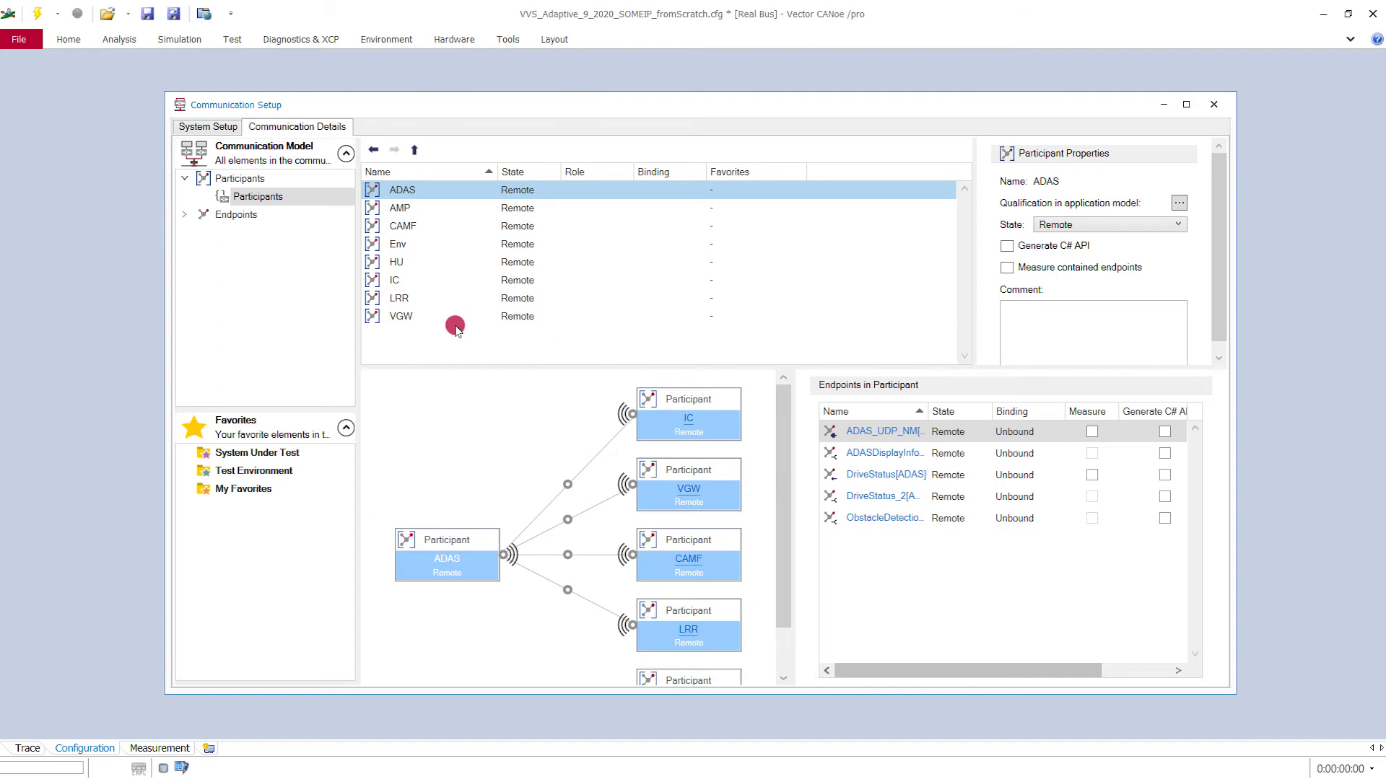
left_click(397, 316, "shift")
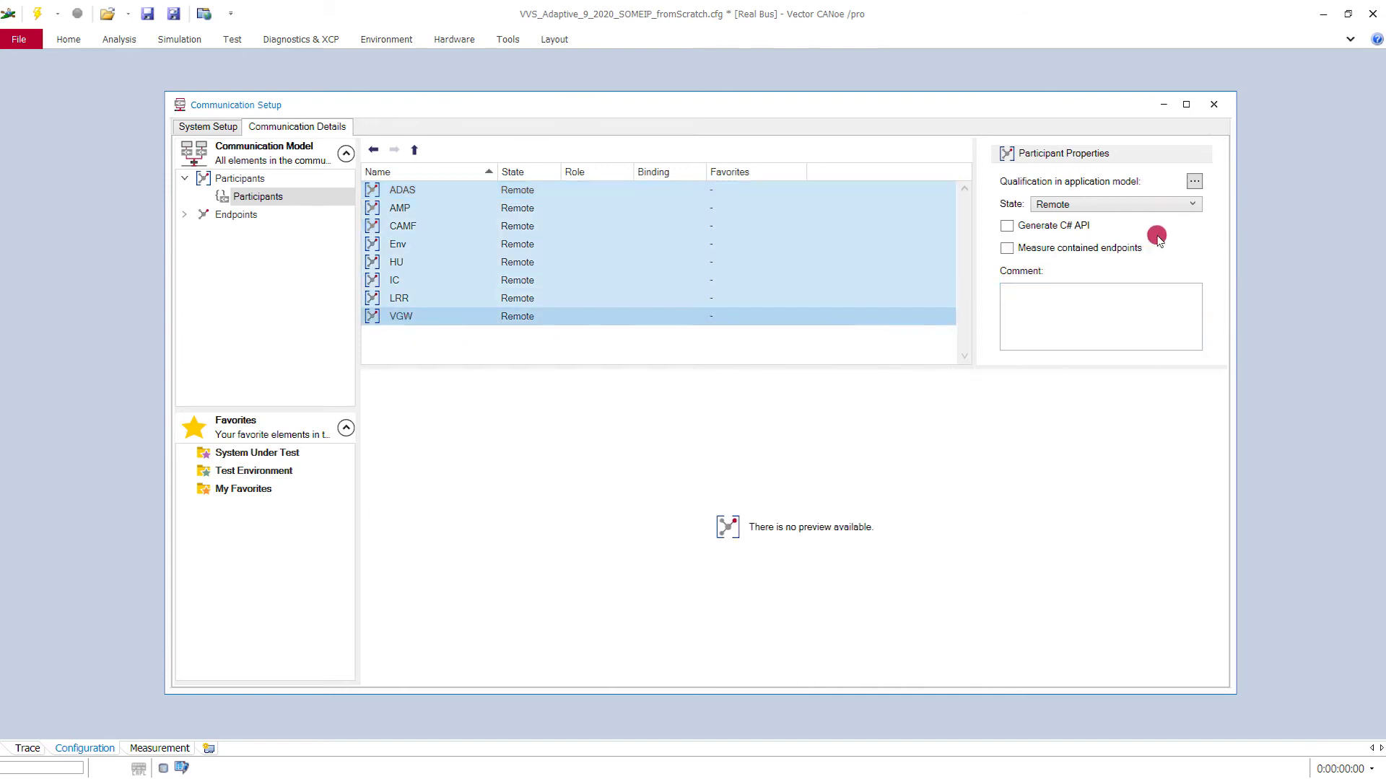
left_click(1194, 205)
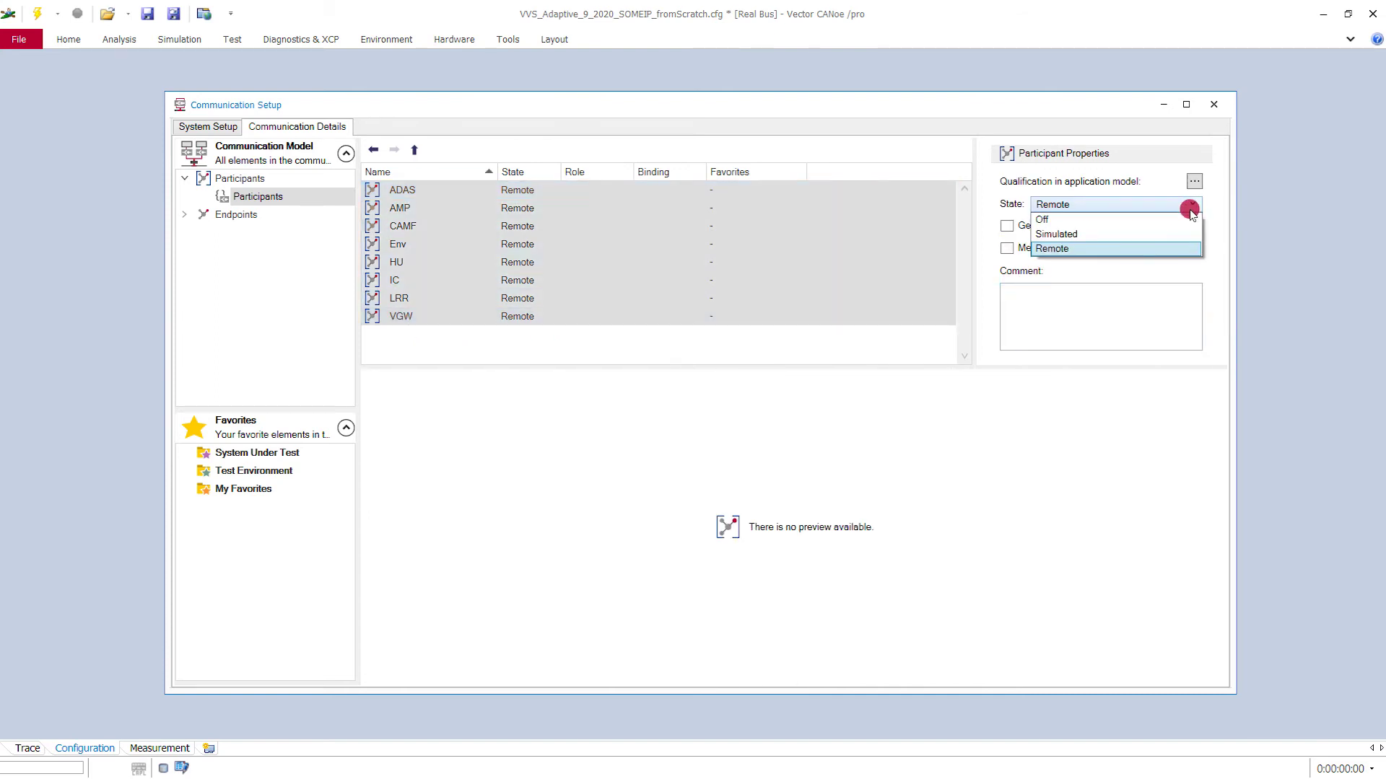
left_click(1096, 240)
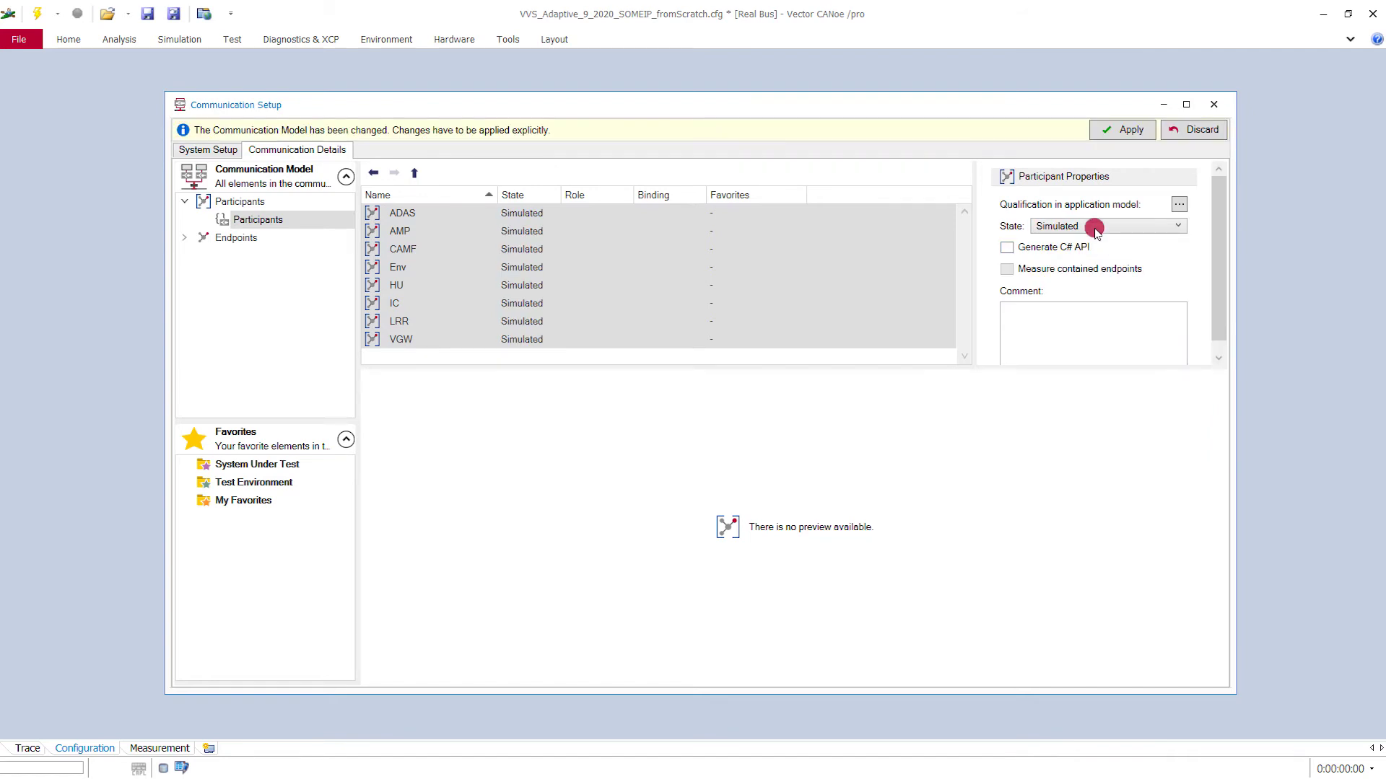
left_click(1121, 134)
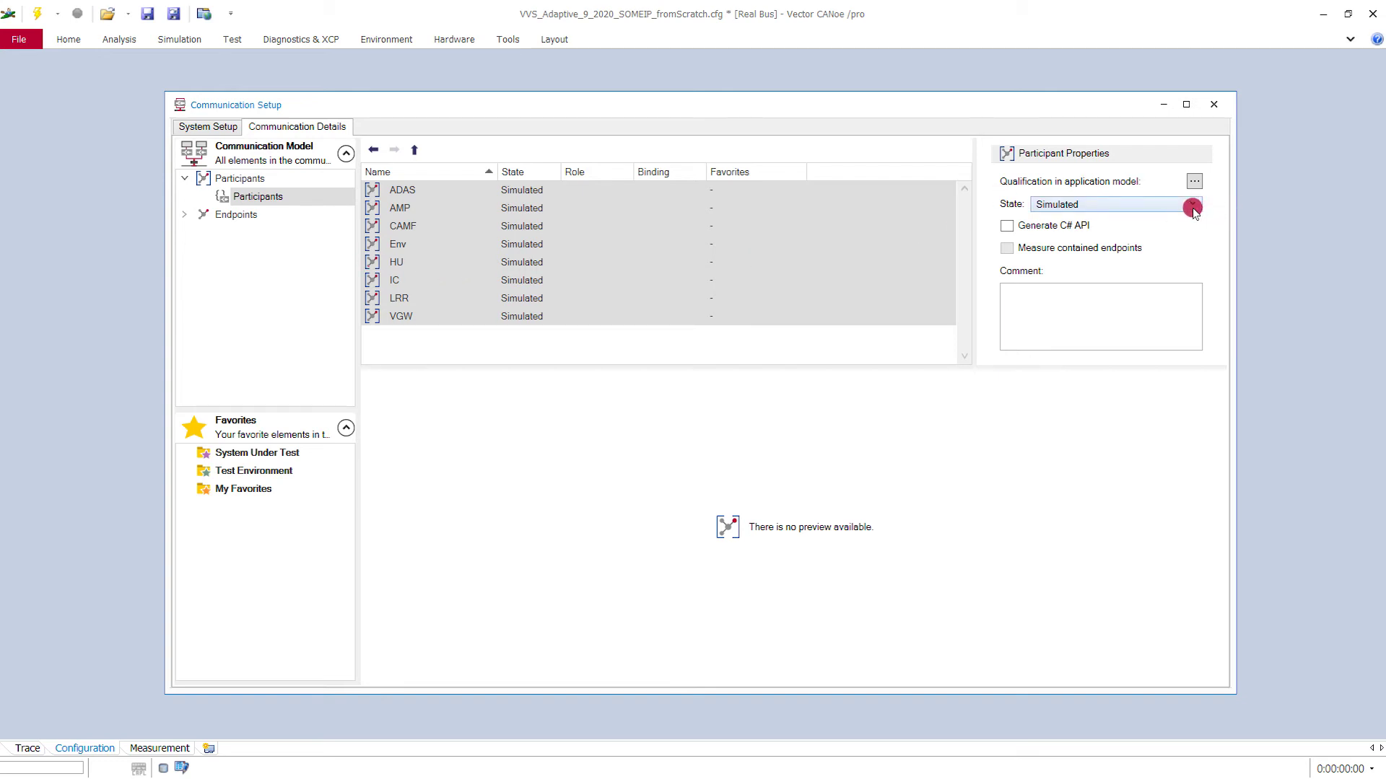
Step: Open the binding configuration from the system setup, enlarge the dialog and widen the list of undefined objects
left_click(205, 130)
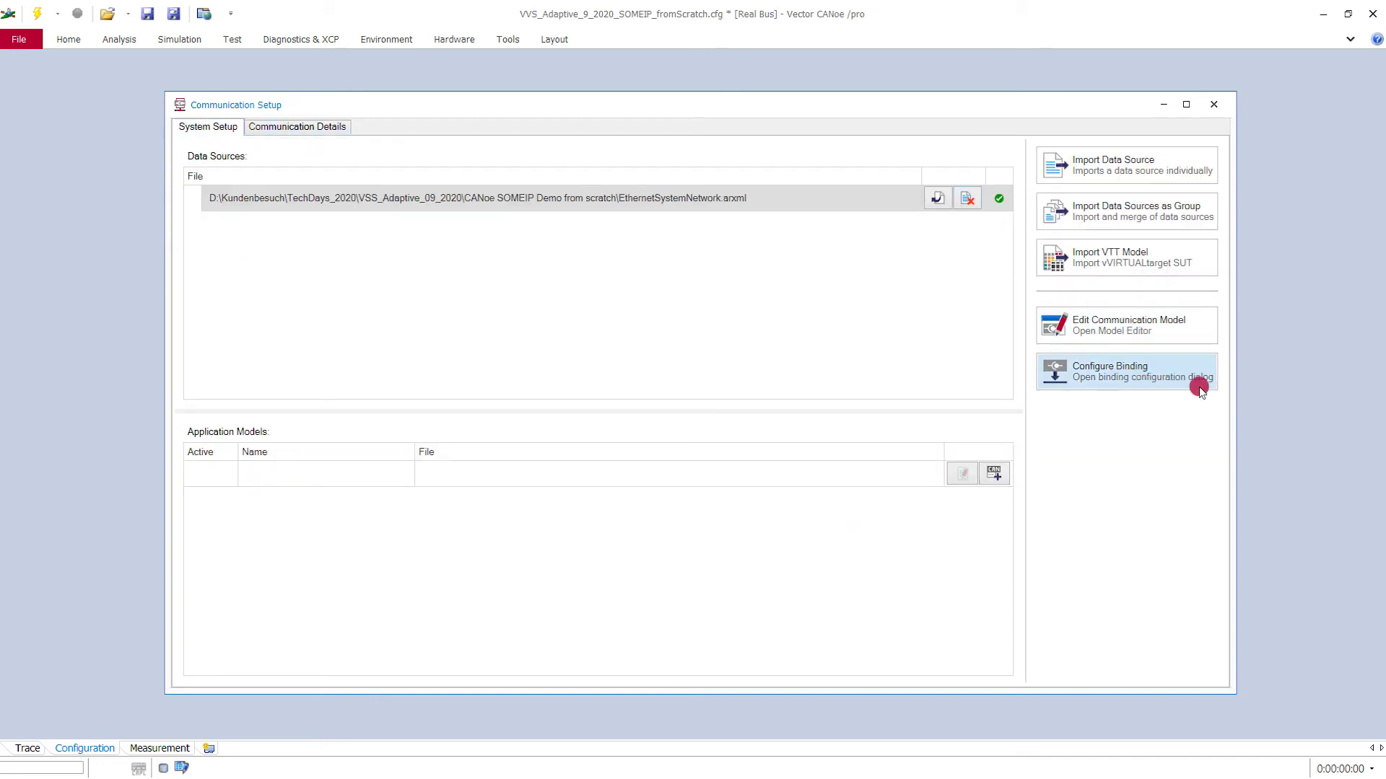
left_click(1156, 380)
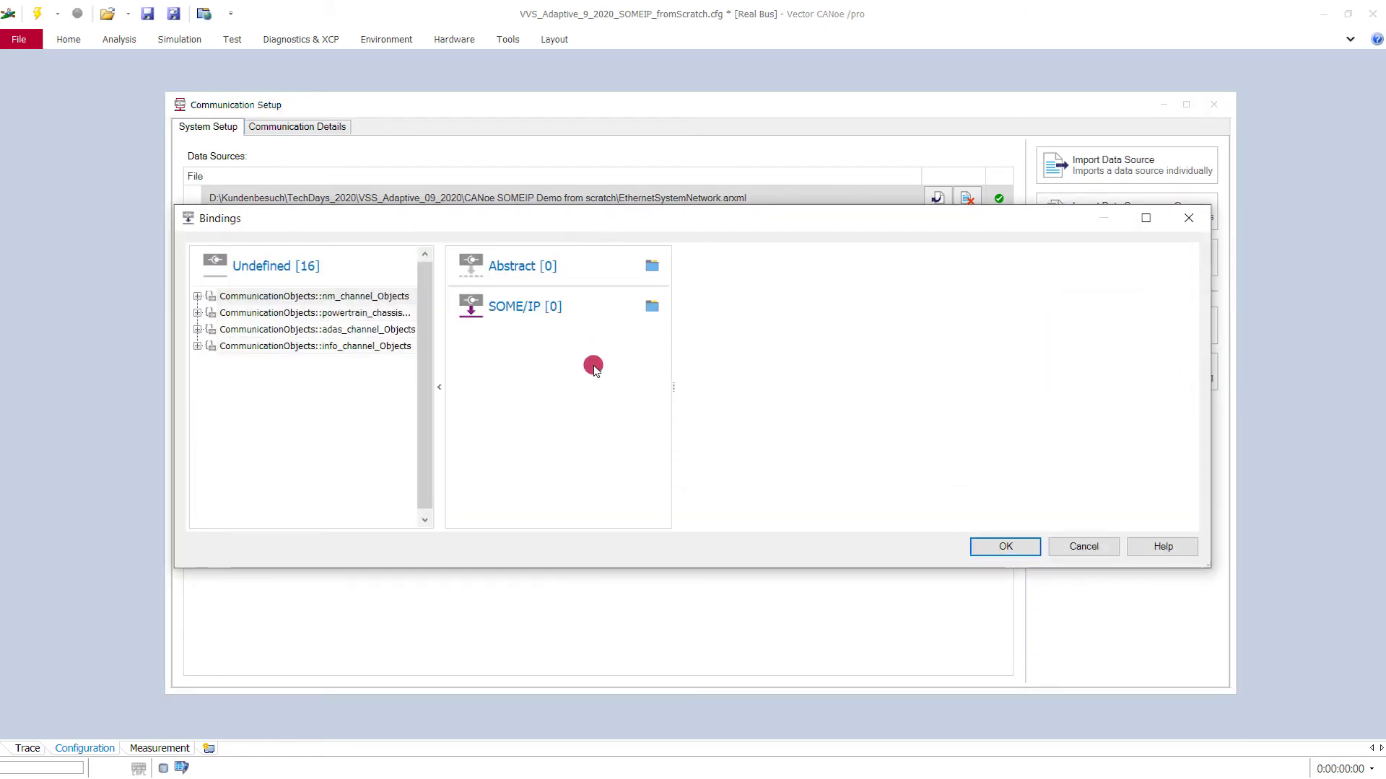
left_click_drag(610, 223, 509, 174)
left_click_drag(1164, 572, 1225, 601)
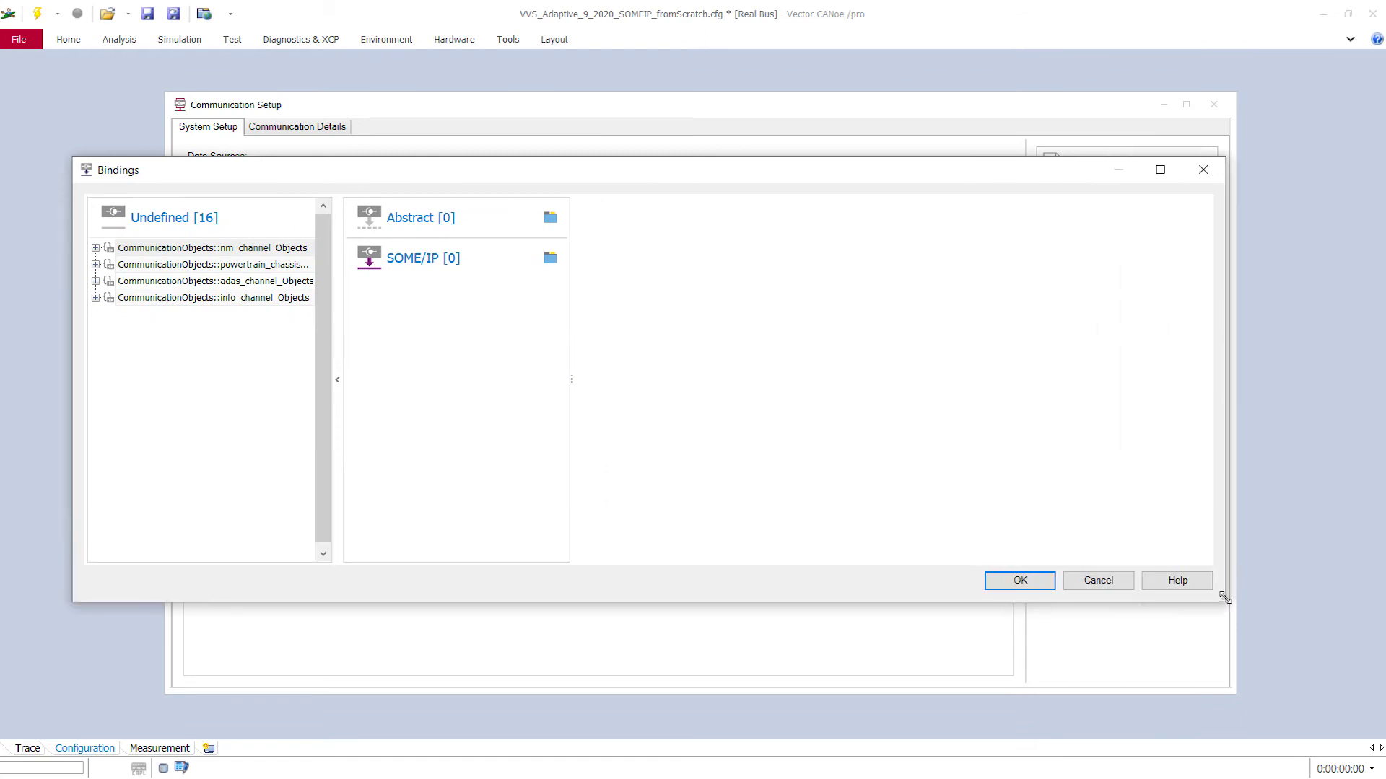
left_click_drag(335, 397, 388, 396)
Step: Assign the powertrain_chassis, adas_channel and info_channel communication objects to the SOME/IP binding
left_click_drag(275, 270, 488, 267)
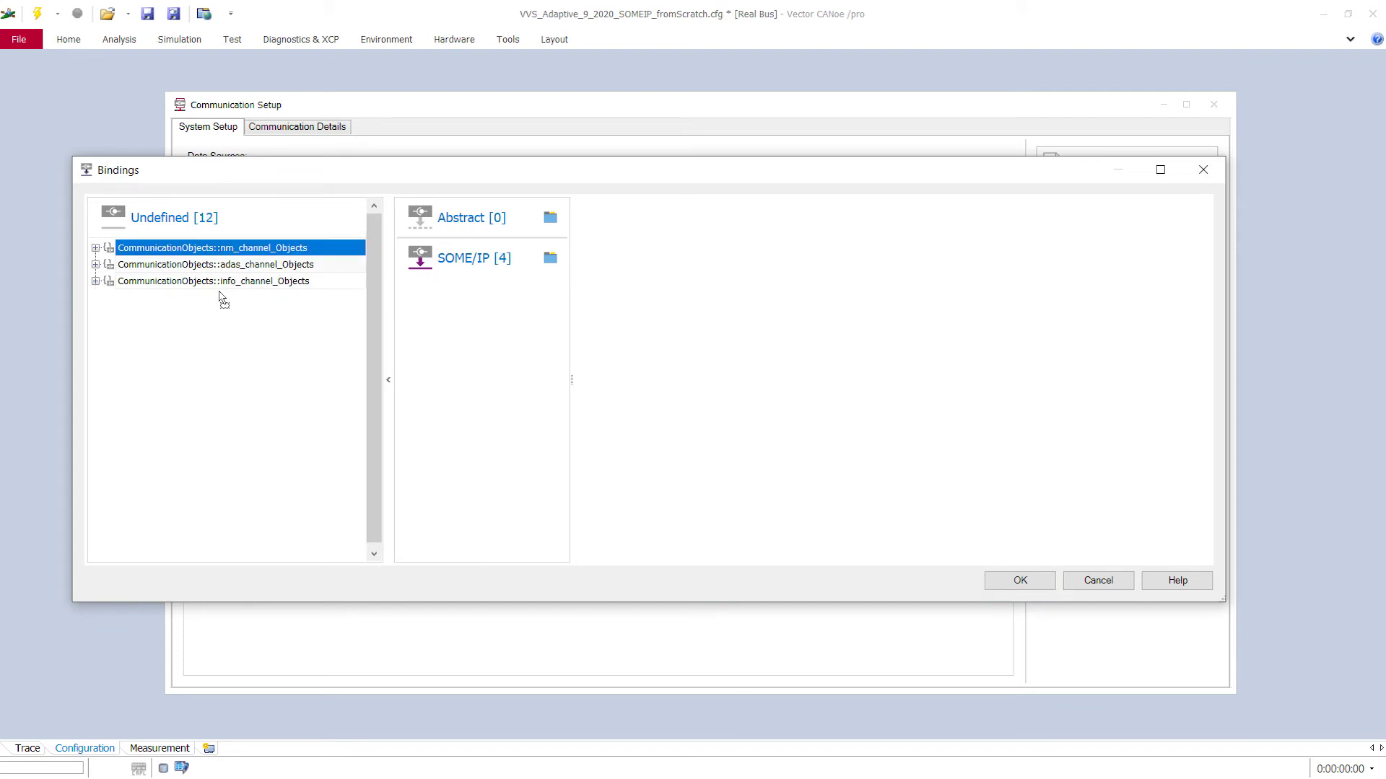
left_click(186, 266)
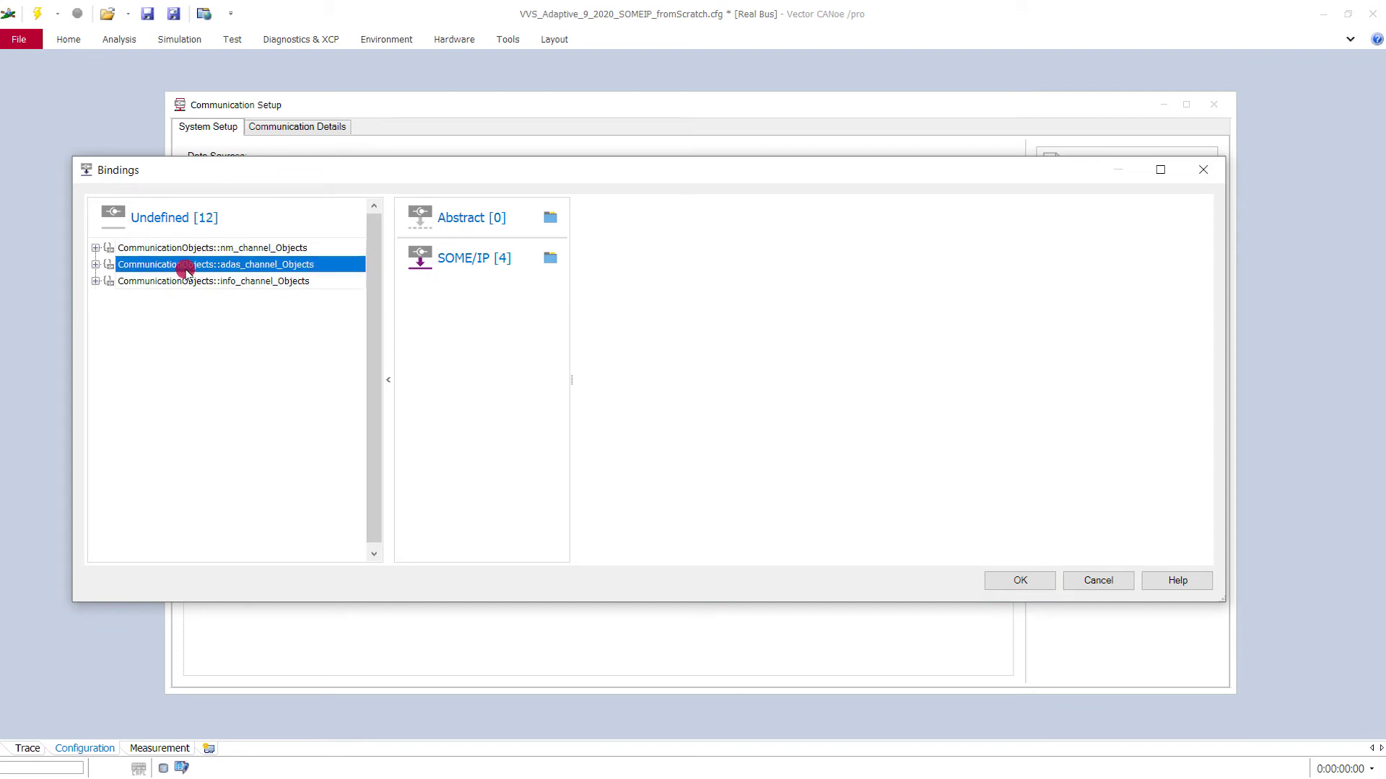
left_click_drag(488, 267, 487, 267)
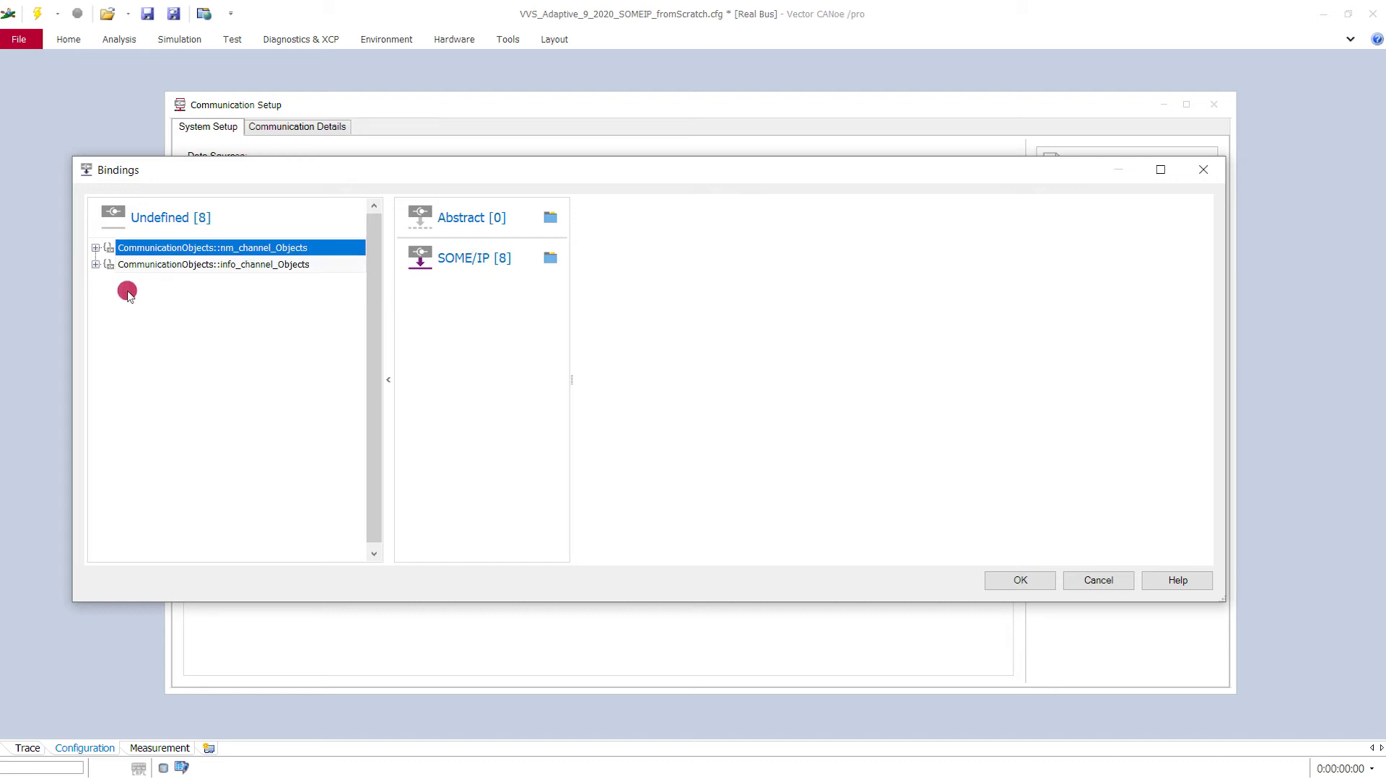
left_click(95, 265)
left_click(95, 265)
left_click_drag(170, 267, 197, 274)
left_click_drag(514, 258, 481, 263)
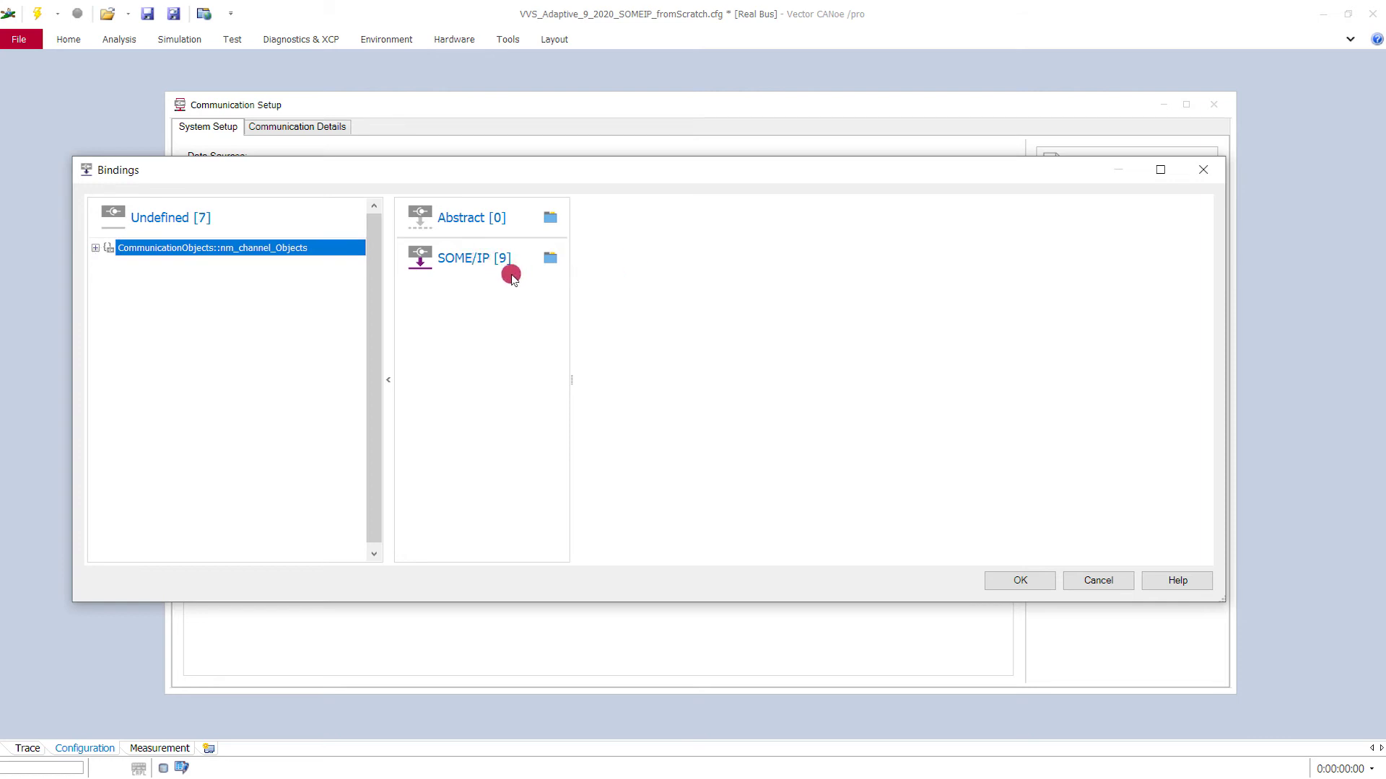
Step: Show the SOME/IP binding's network elements and set its partial rest bus simulation to Ethernet PRBS Mode
left_click(465, 260)
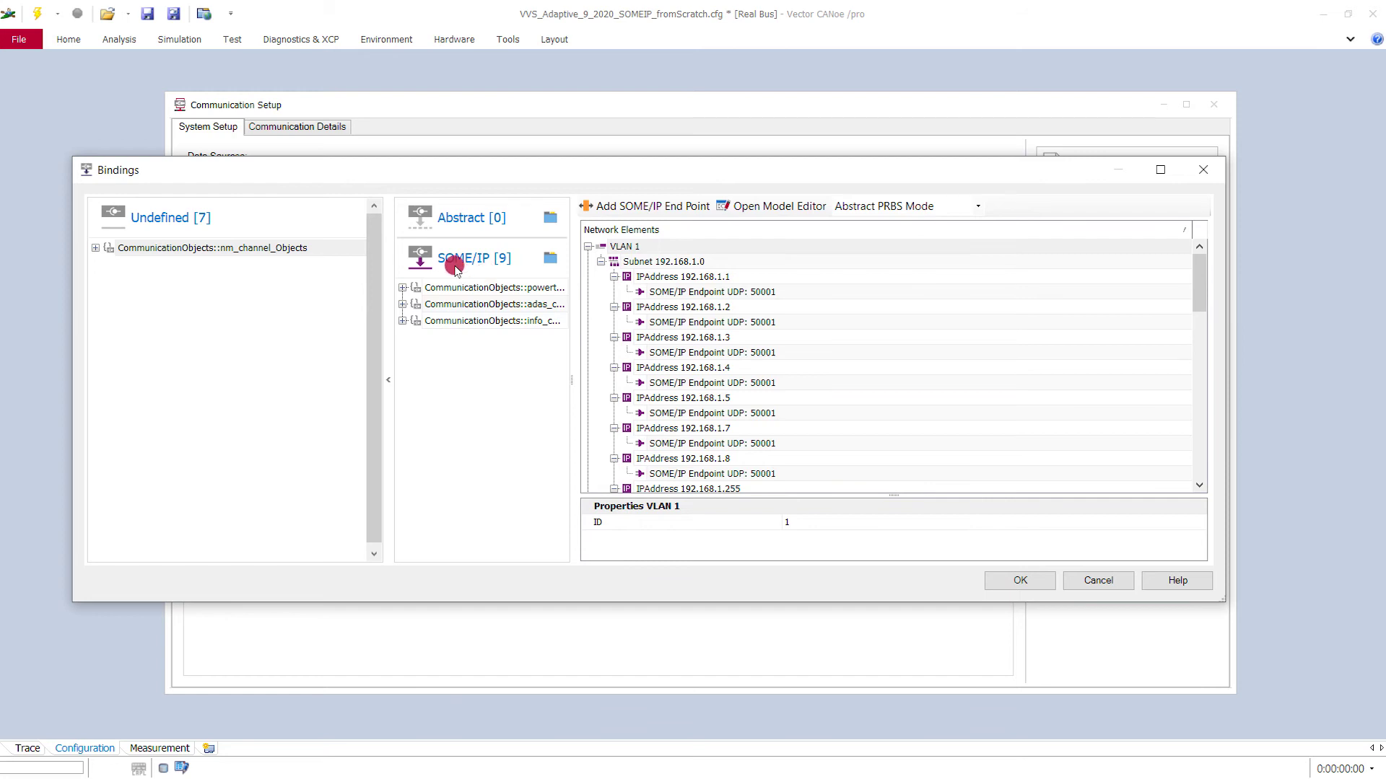
left_click(979, 207)
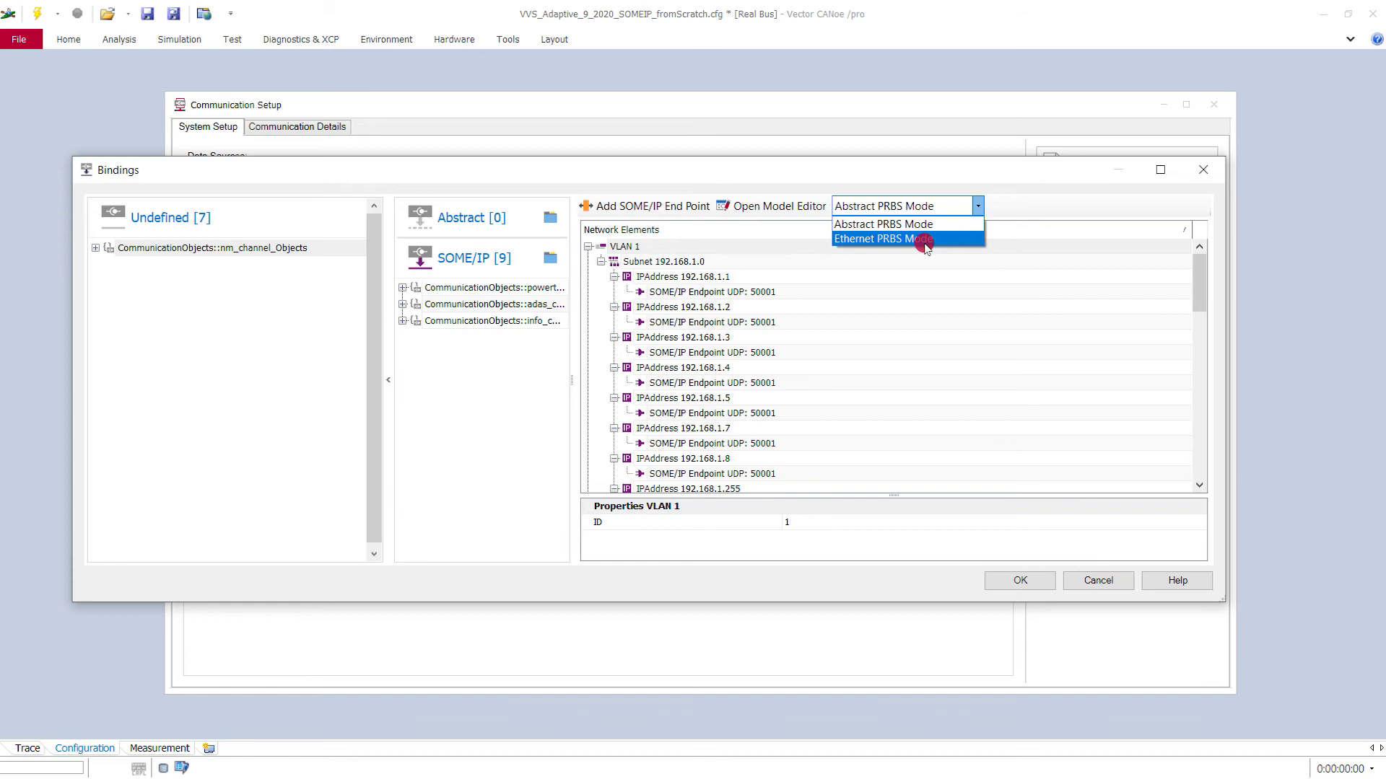
left_click(925, 242)
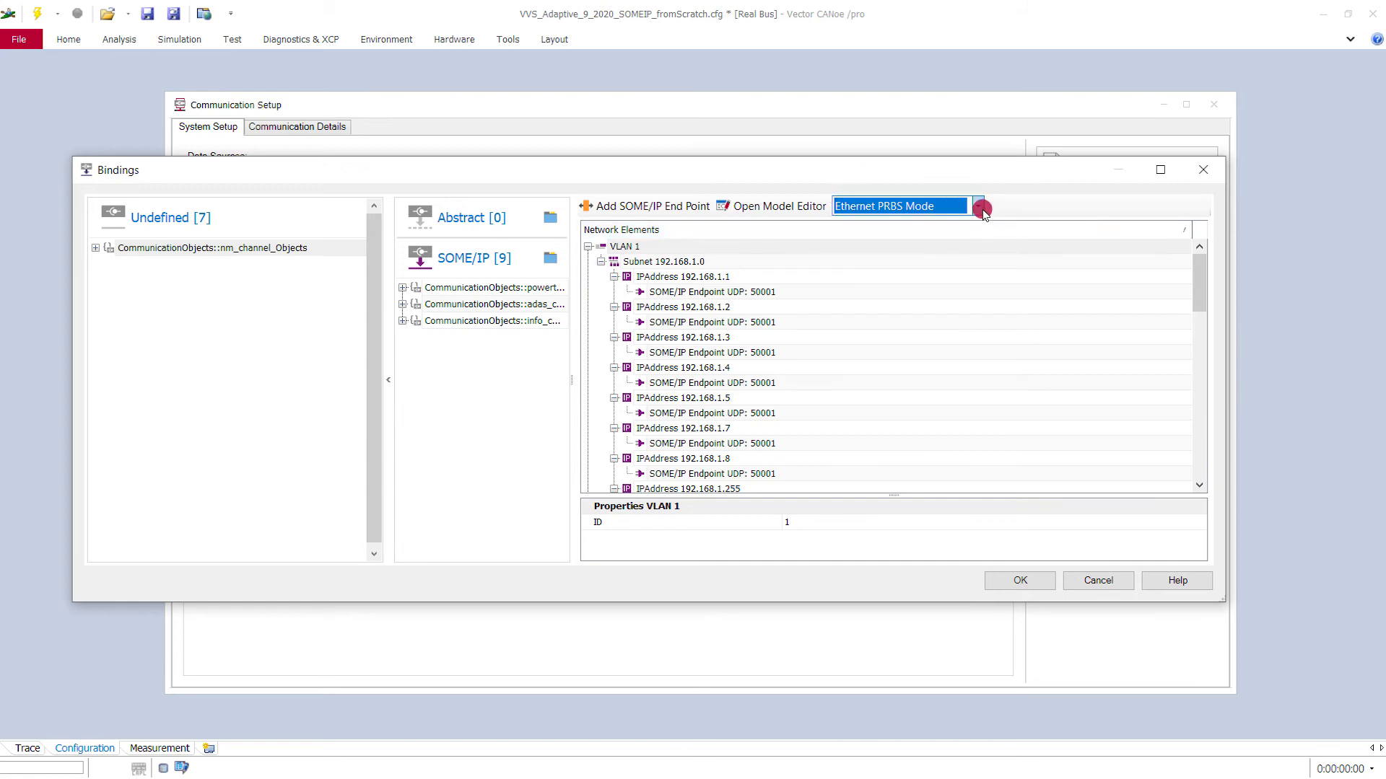
mouse_move(983, 210)
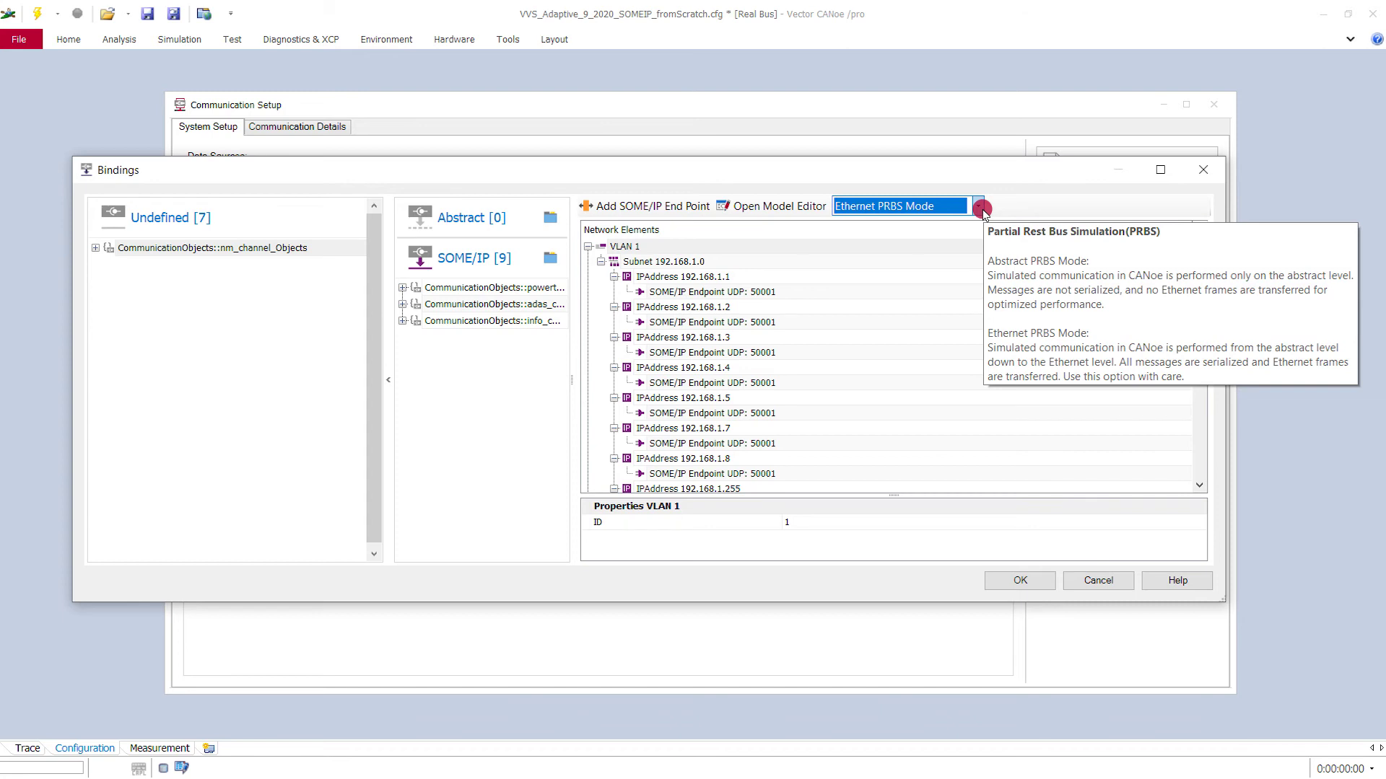
Step: Open the model editor from the bindings configuration and maximize its window
left_click(774, 209)
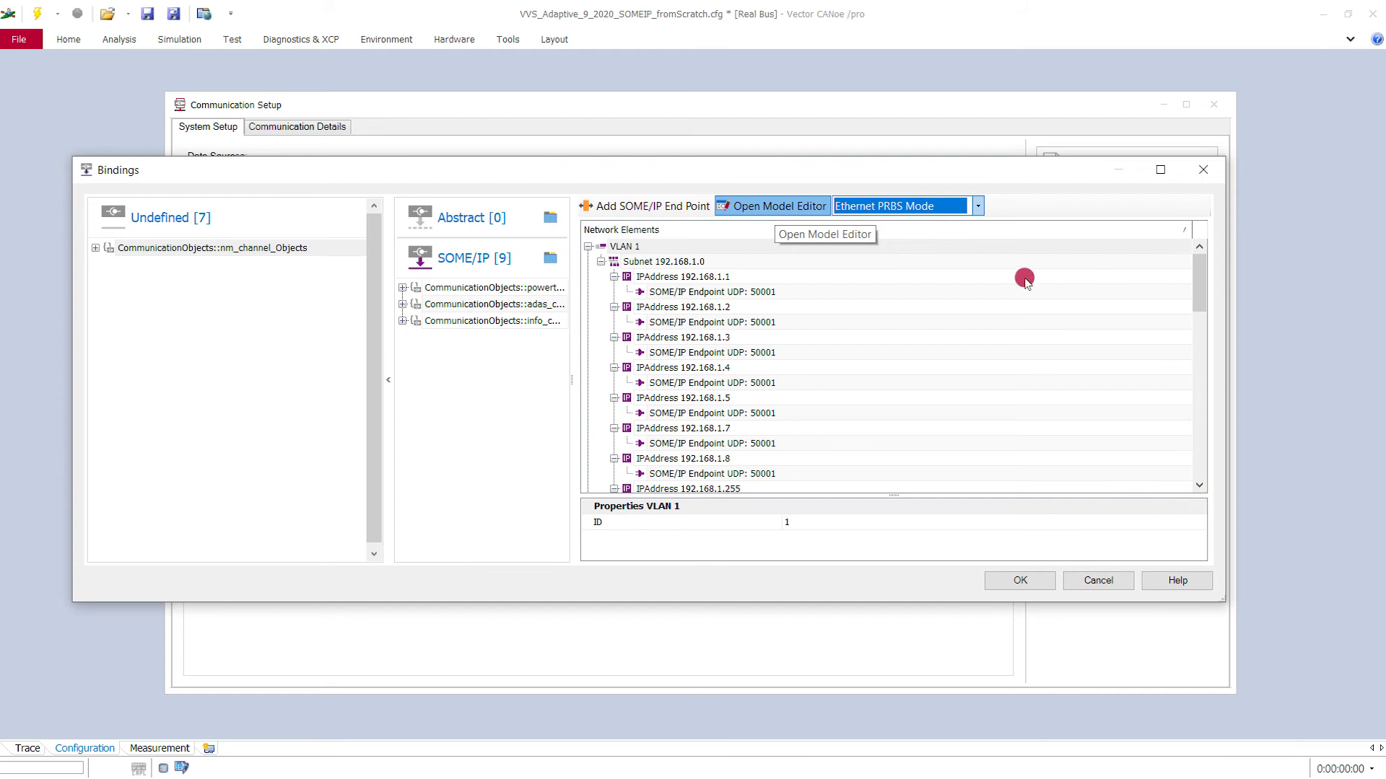
left_click(787, 217)
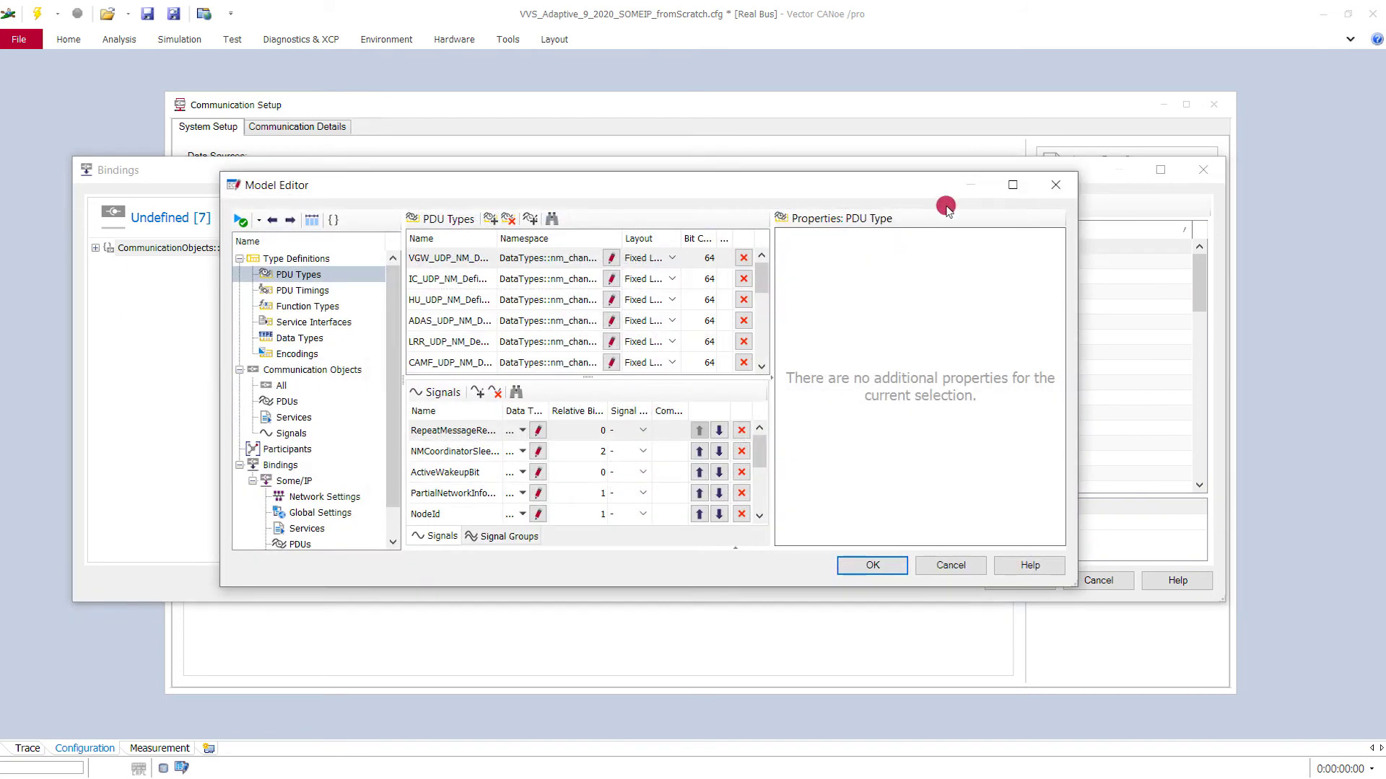
left_click(1012, 186)
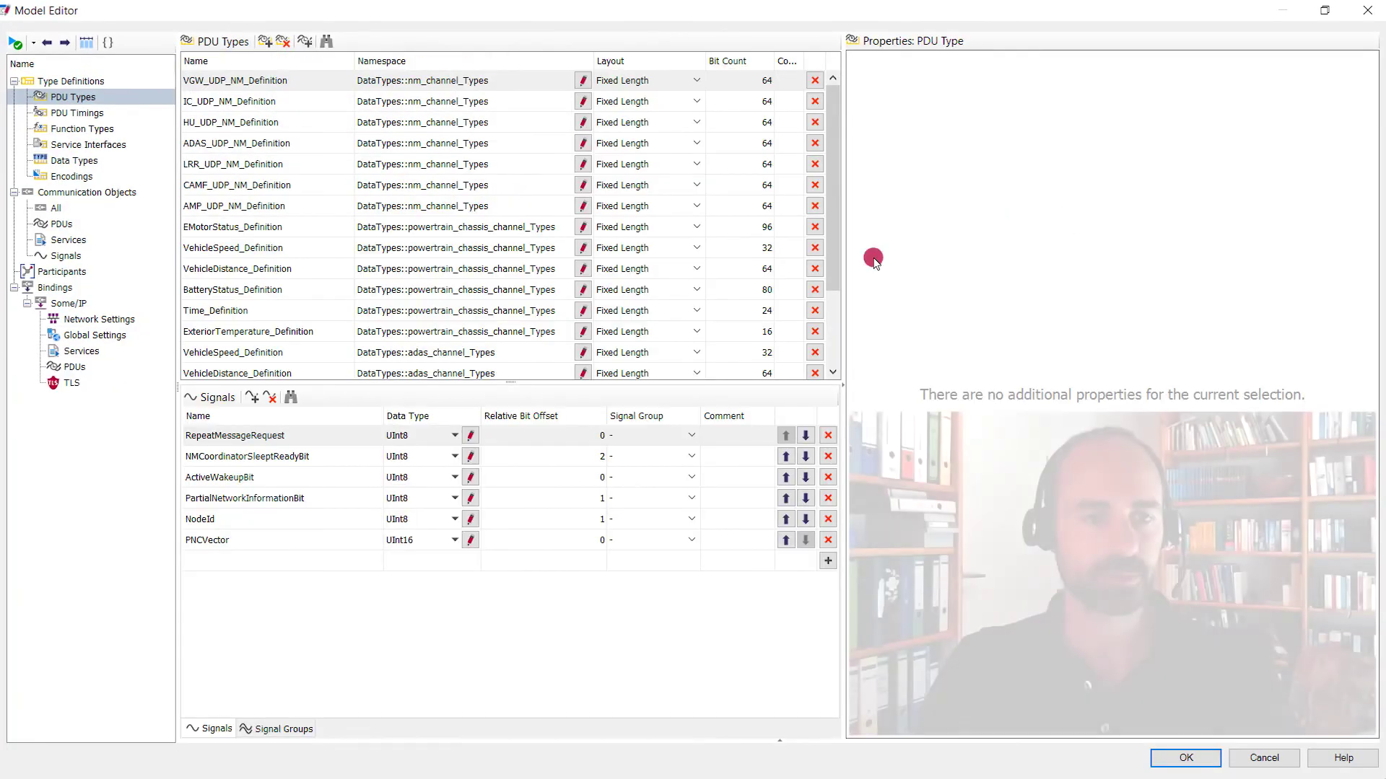
Step: Review the PDUs of the DriveStatus service belonging to powertrain_chassis_channel_Objects
left_click(87, 247)
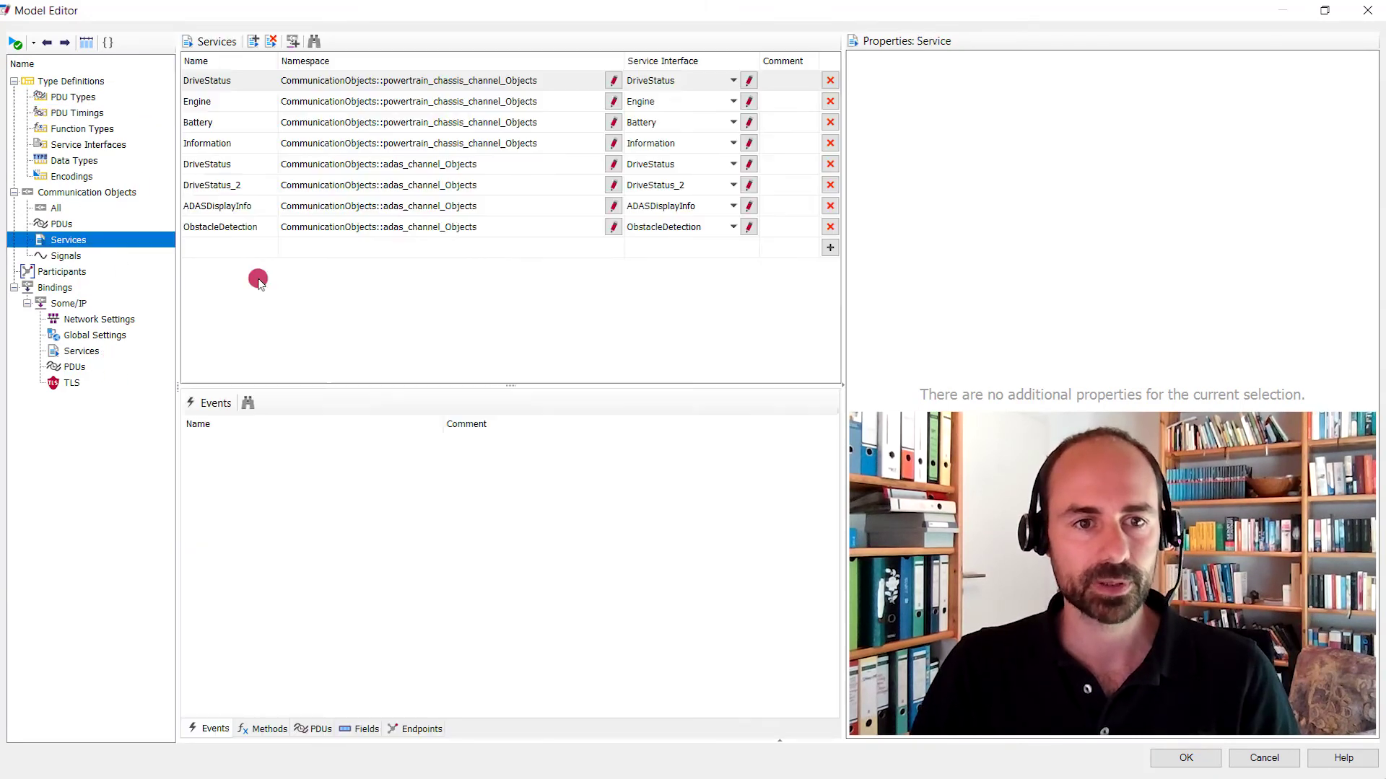
double_click(193, 83)
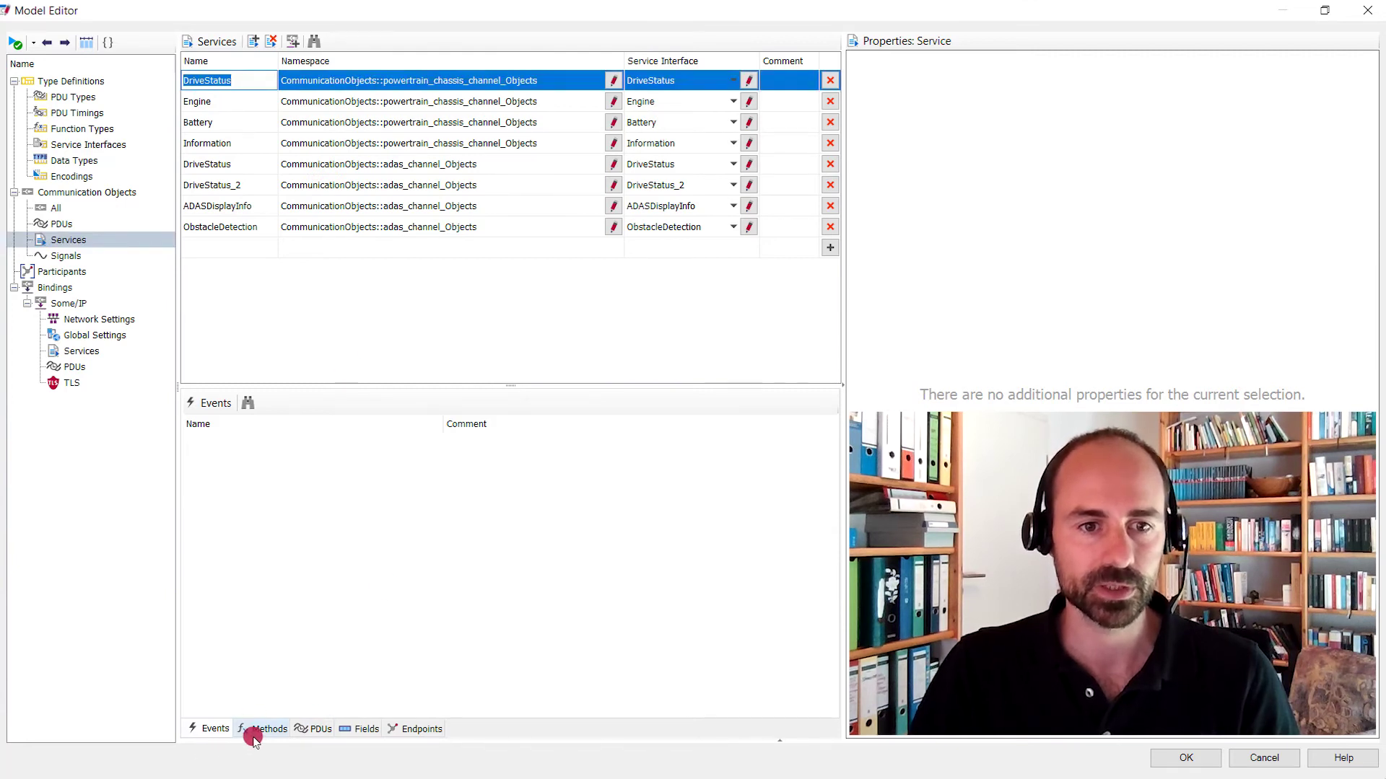
left_click(281, 735)
left_click(316, 729)
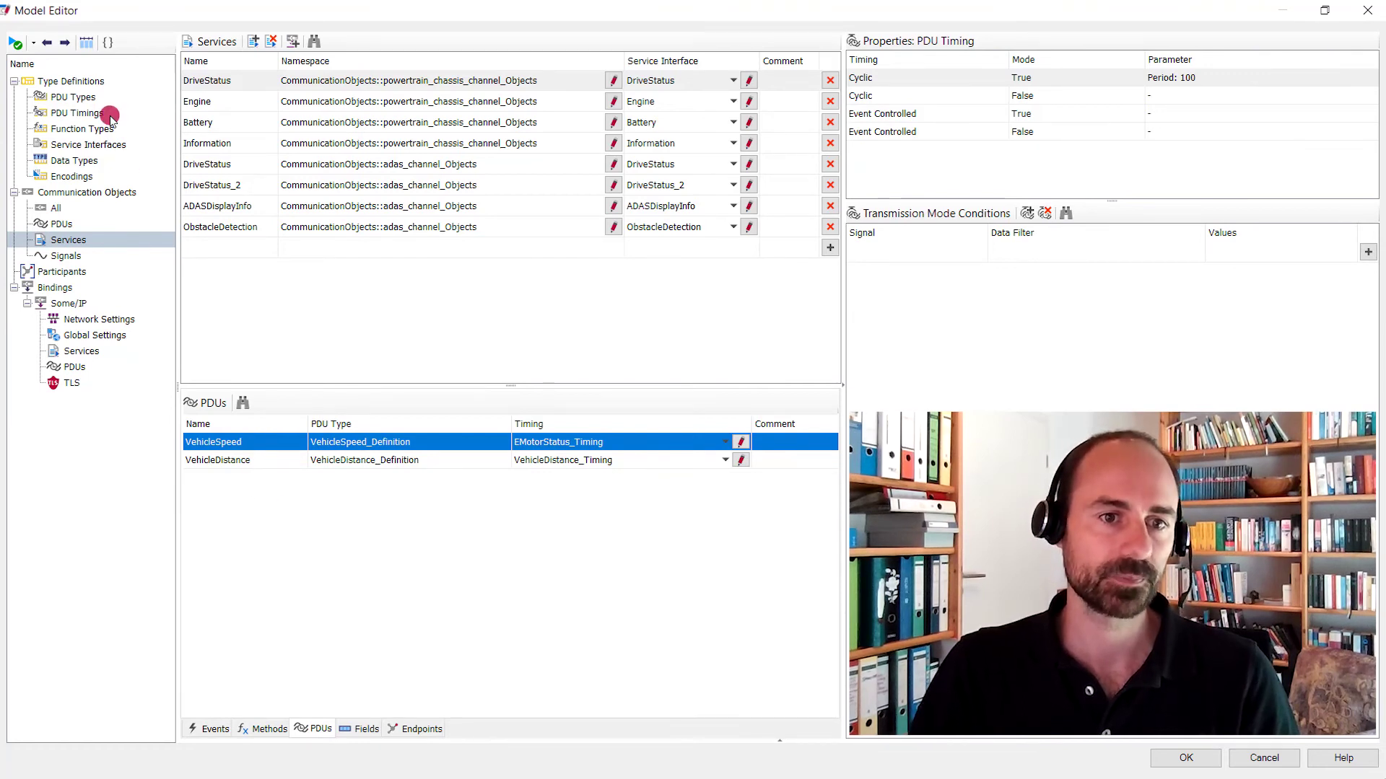
Step: Set the global SOME/IP discovery technology to SOME/IP Service Discovery, apply the model and binding changes, and close the communication setup
left_click(111, 340)
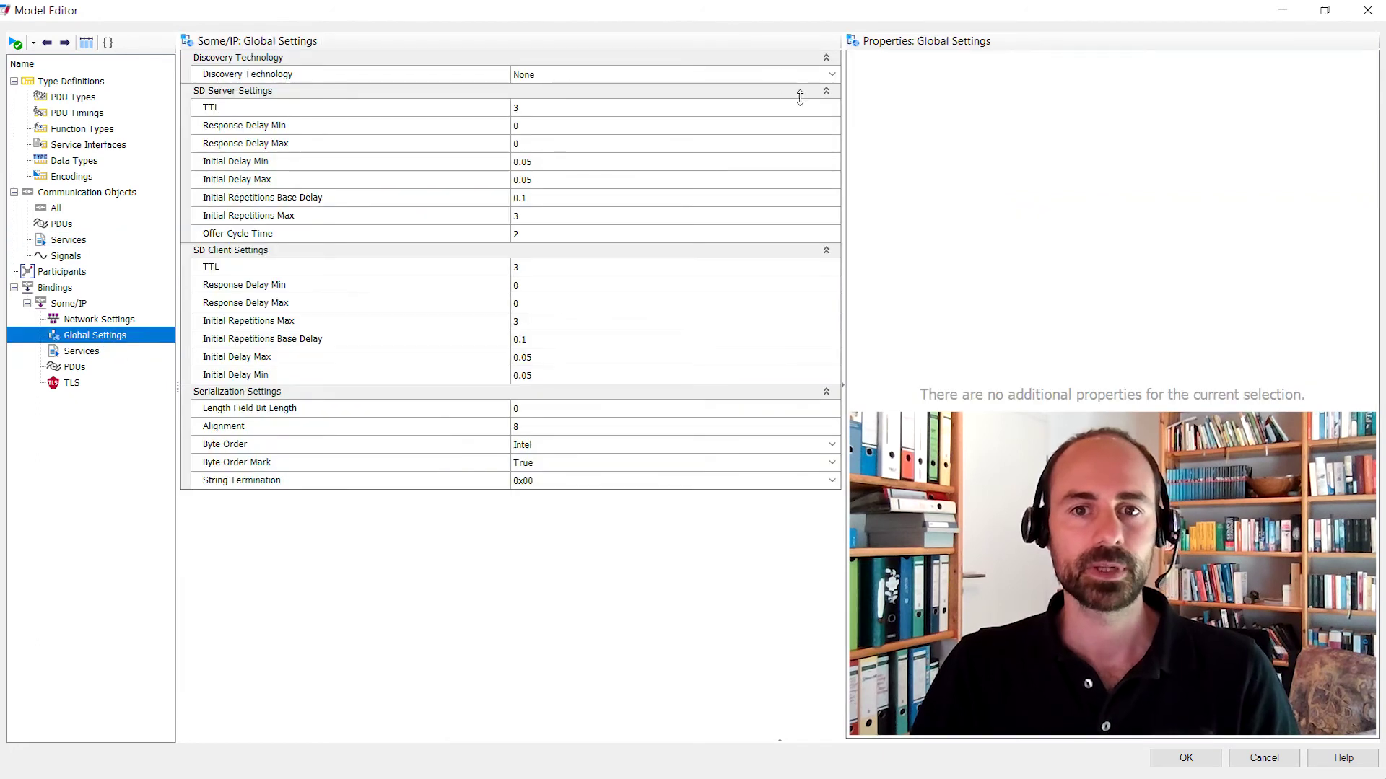
left_click(831, 74)
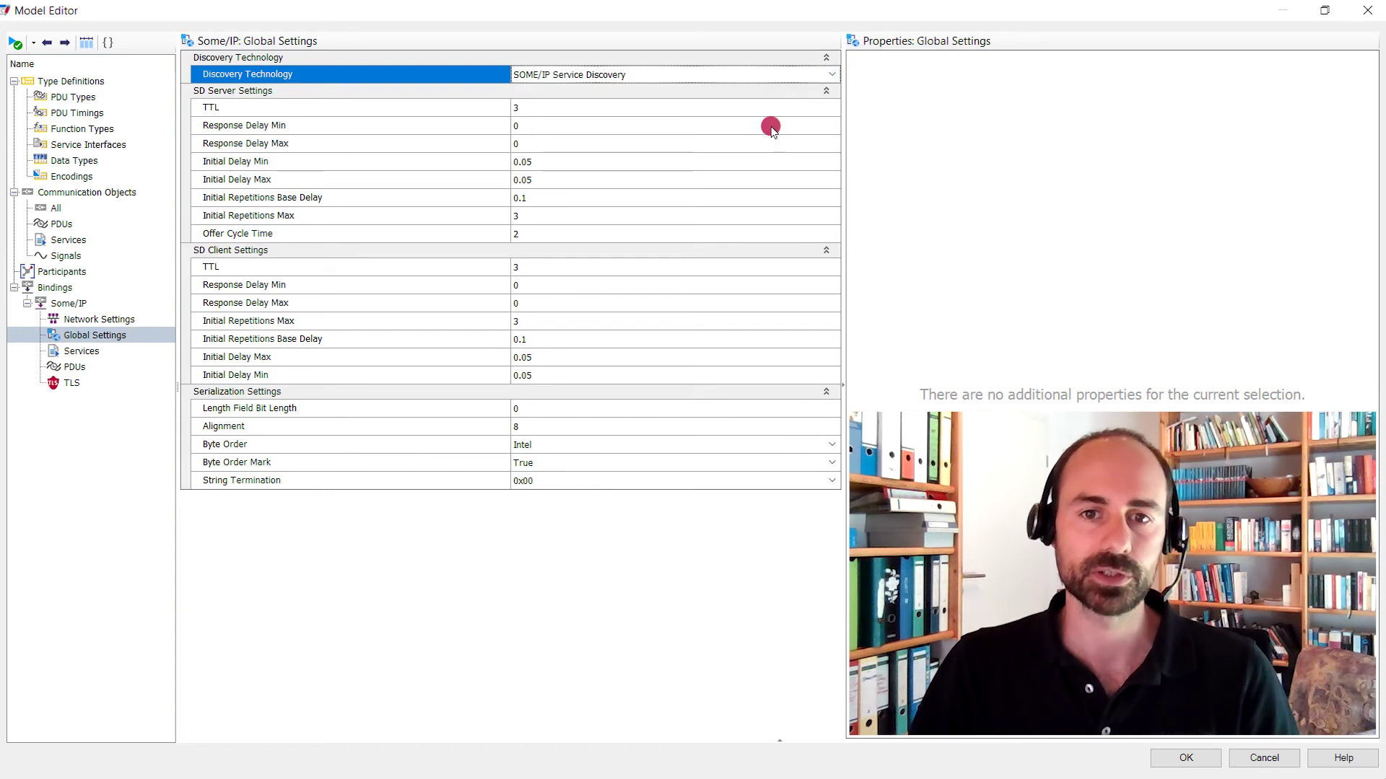
left_click(1187, 758)
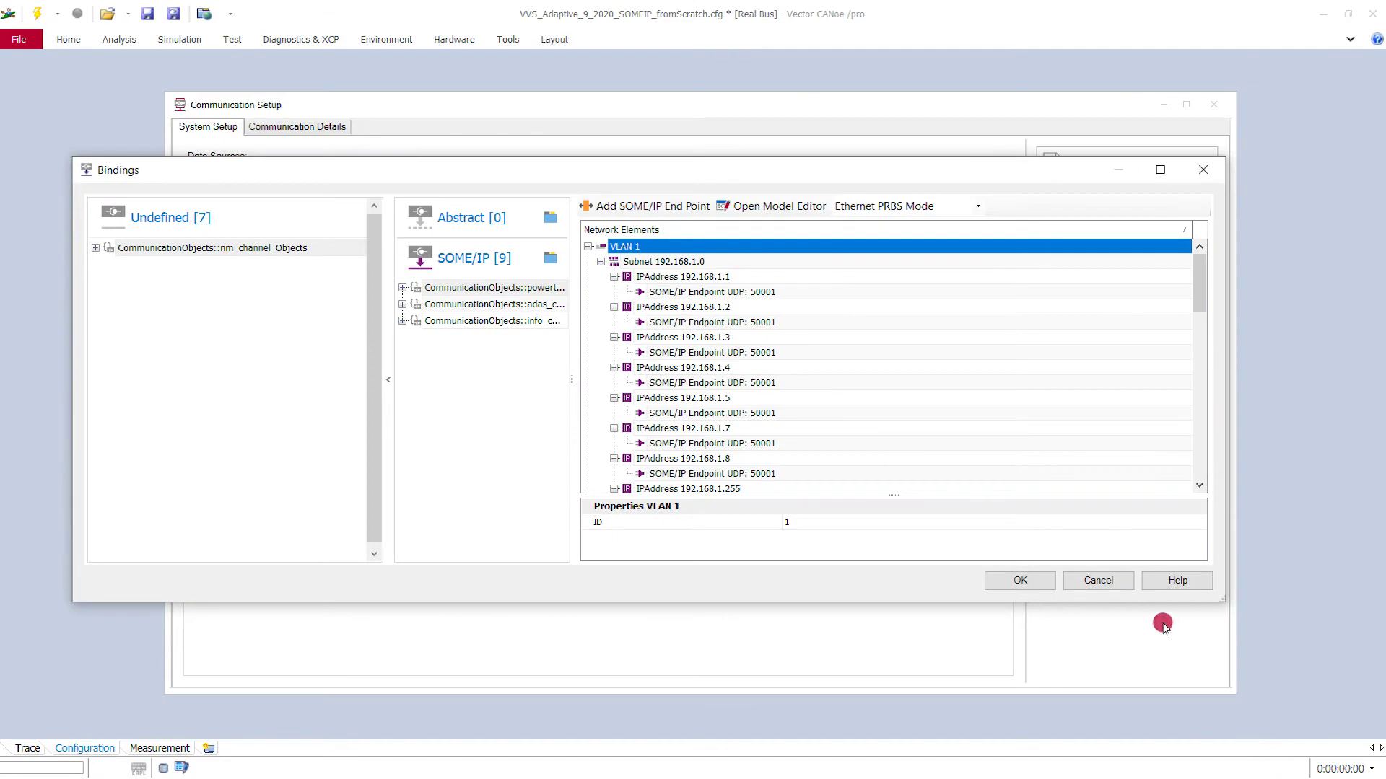
left_click(1014, 581)
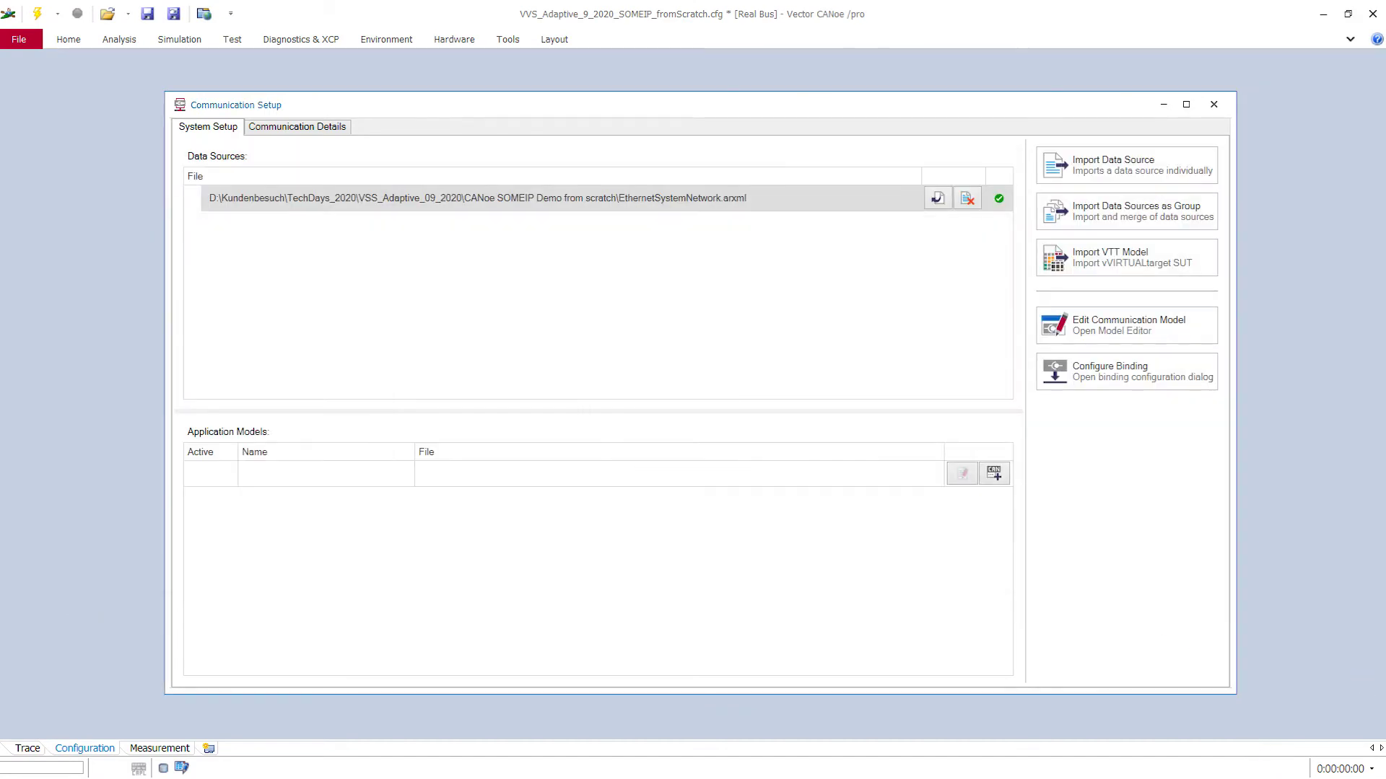
left_click(1211, 106)
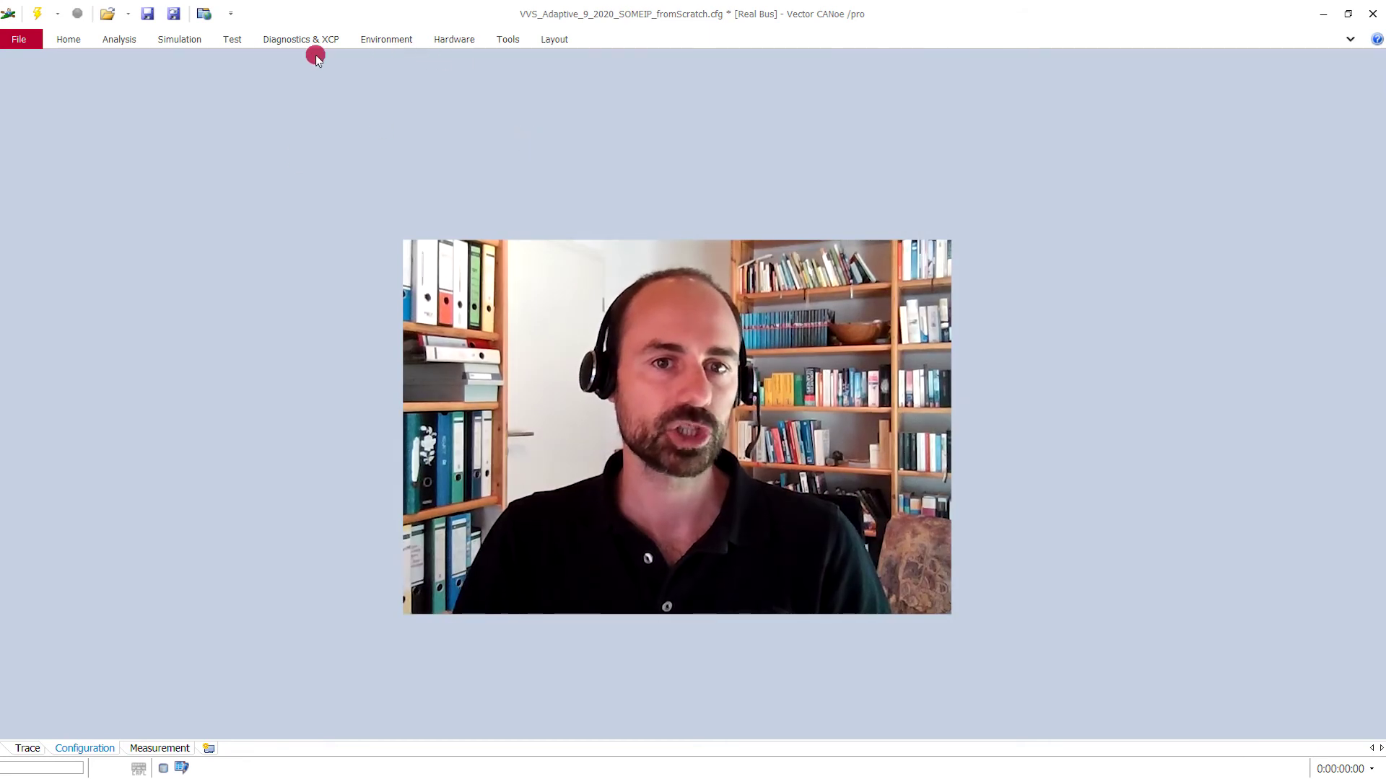
left_click(398, 40)
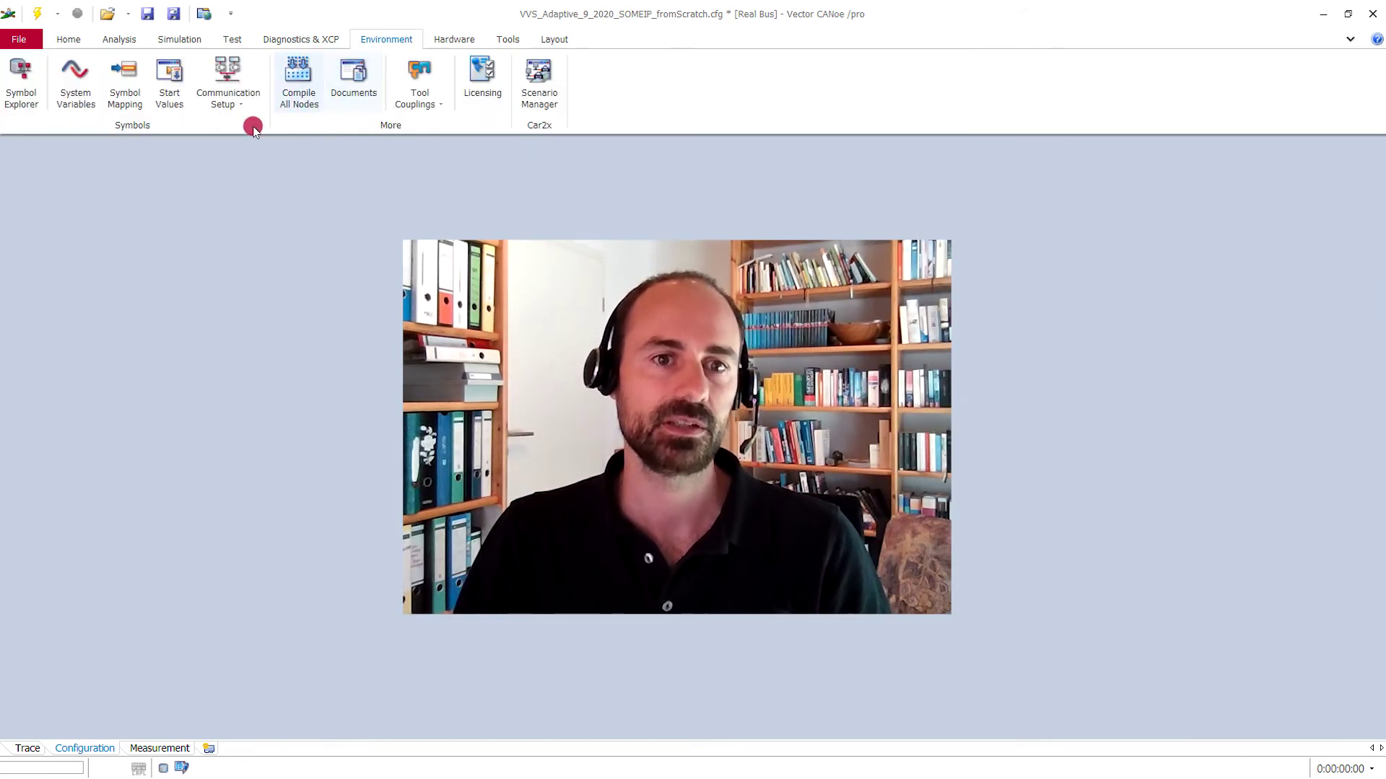
left_click(246, 105)
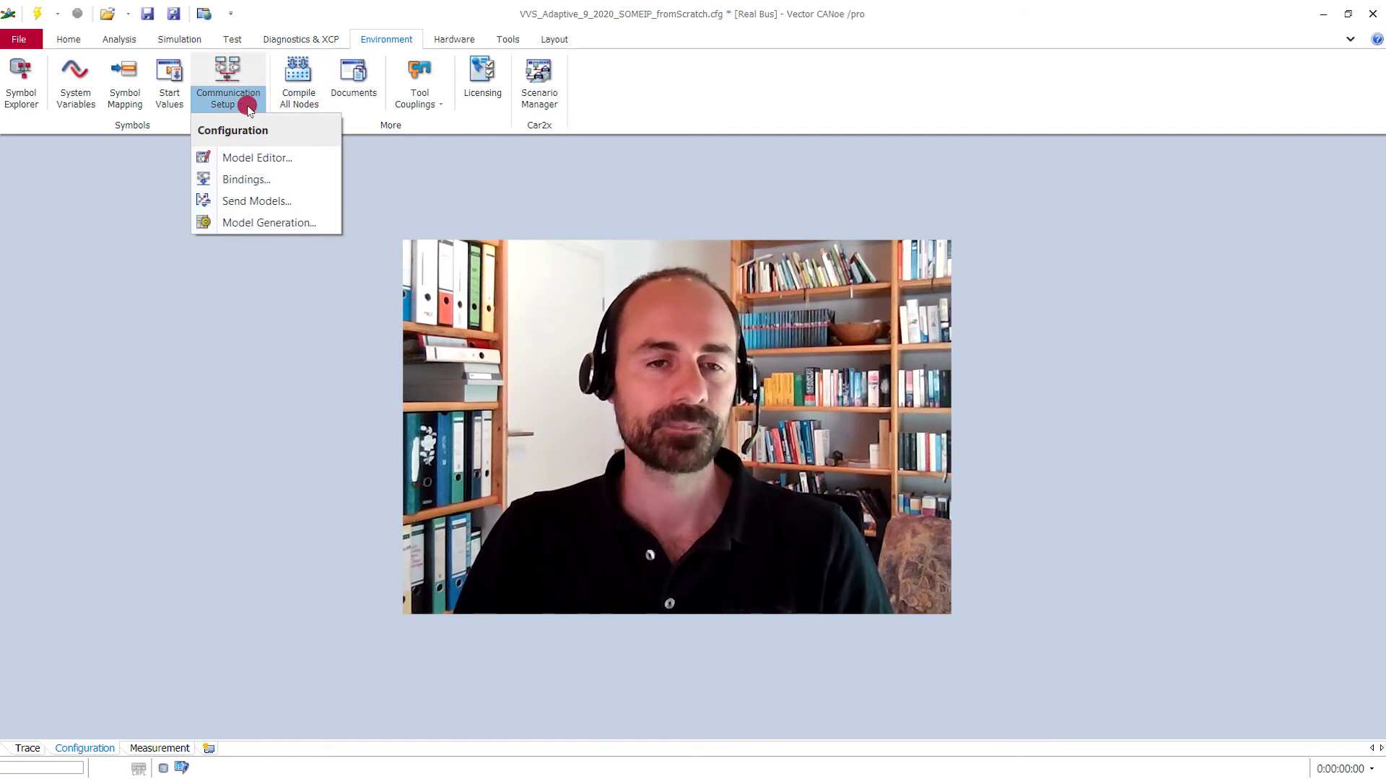
left_click(262, 233)
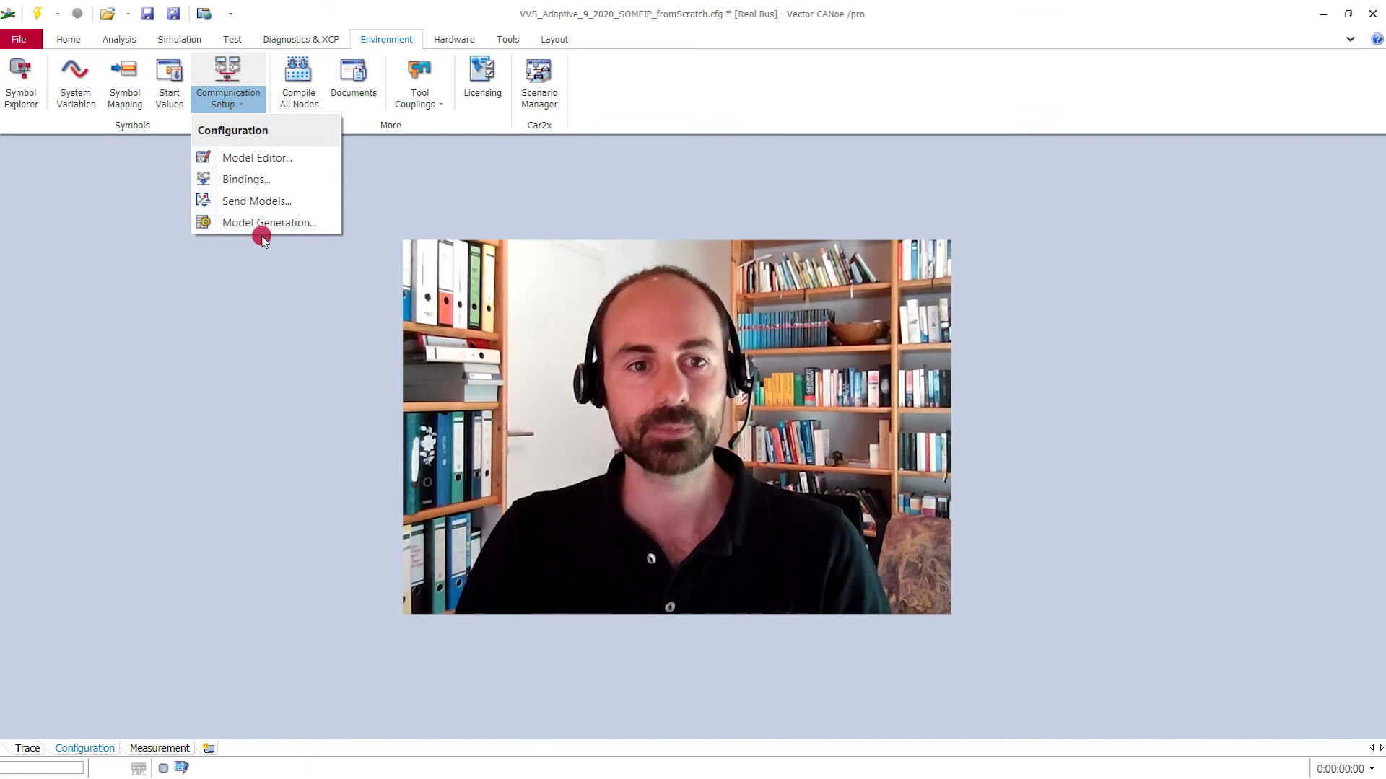
left_click(180, 39)
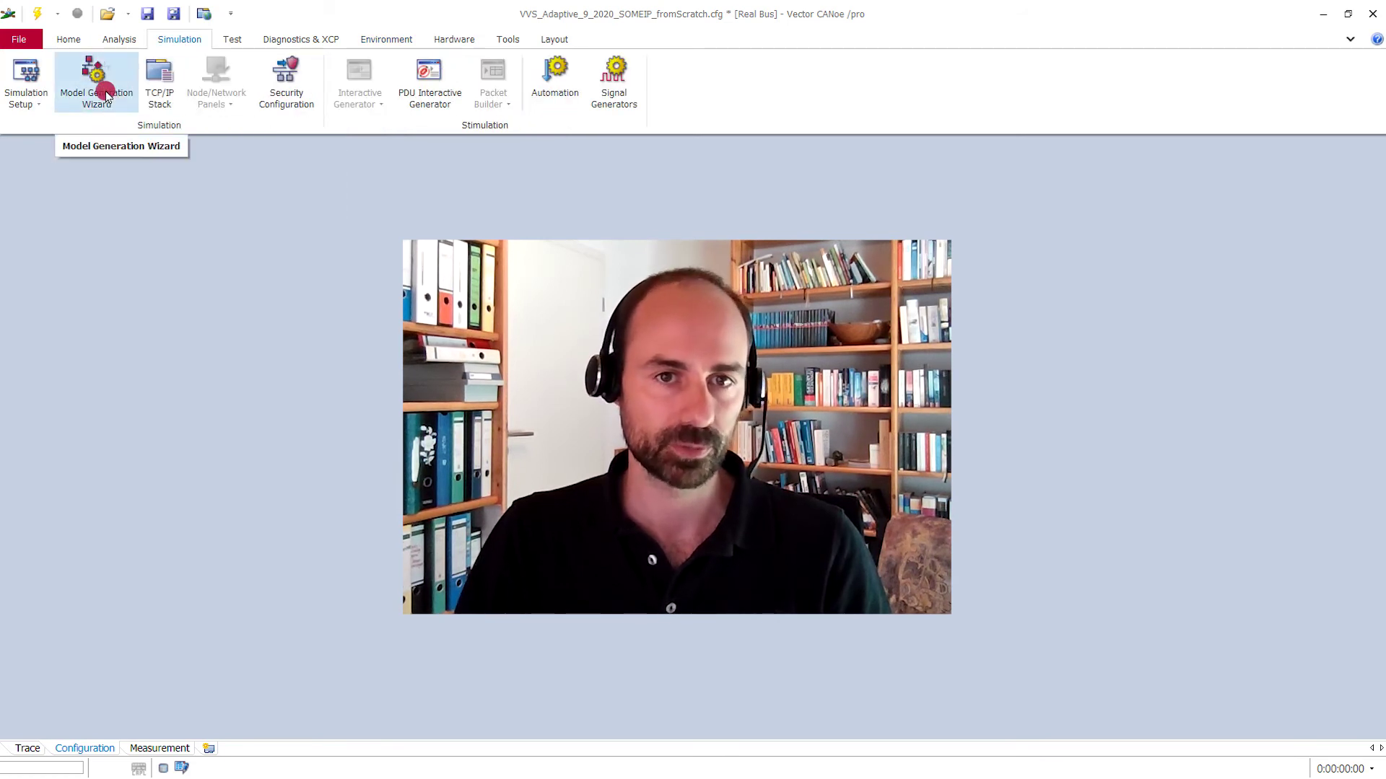
Step: Open the send models configuration and enable the interaction layer for participants ADAS, AMP and CAMF
left_click(390, 40)
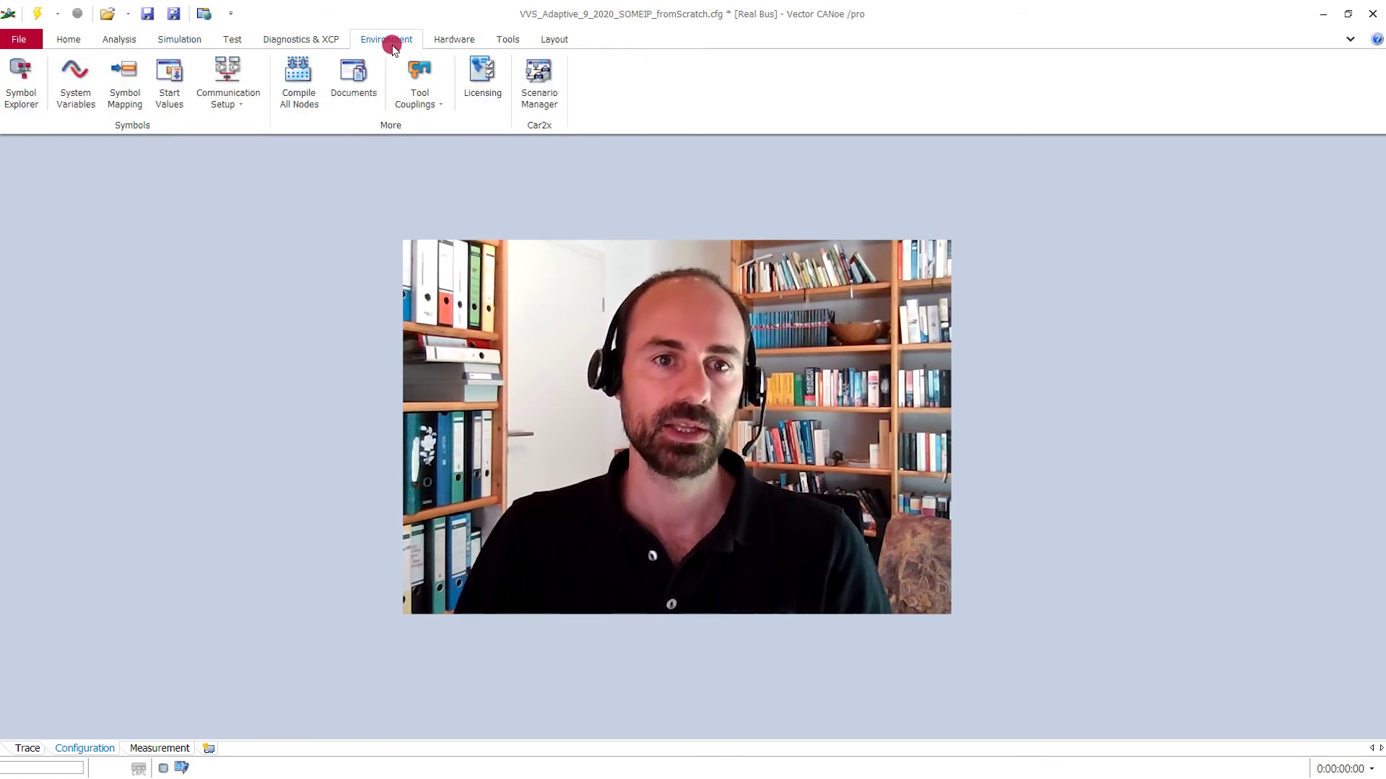
left_click(239, 102)
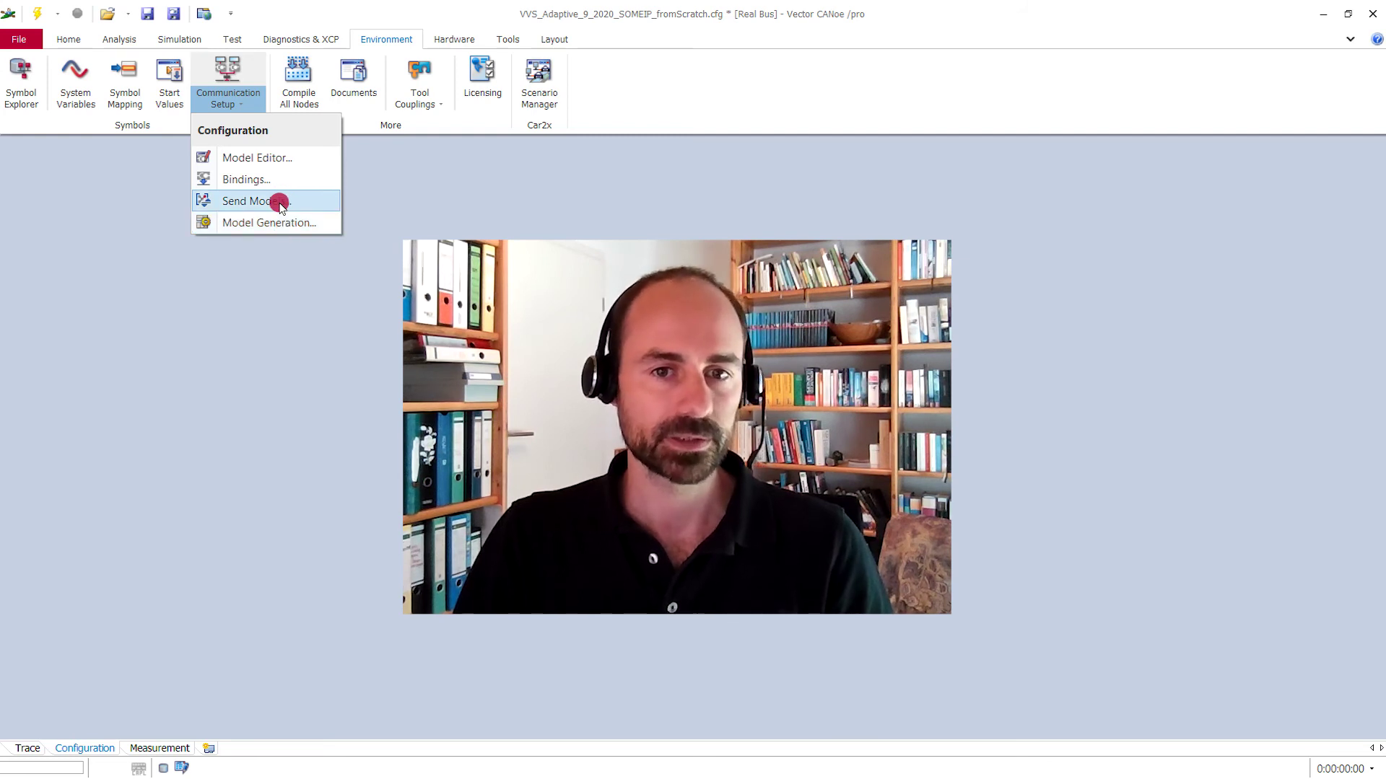
left_click(281, 205)
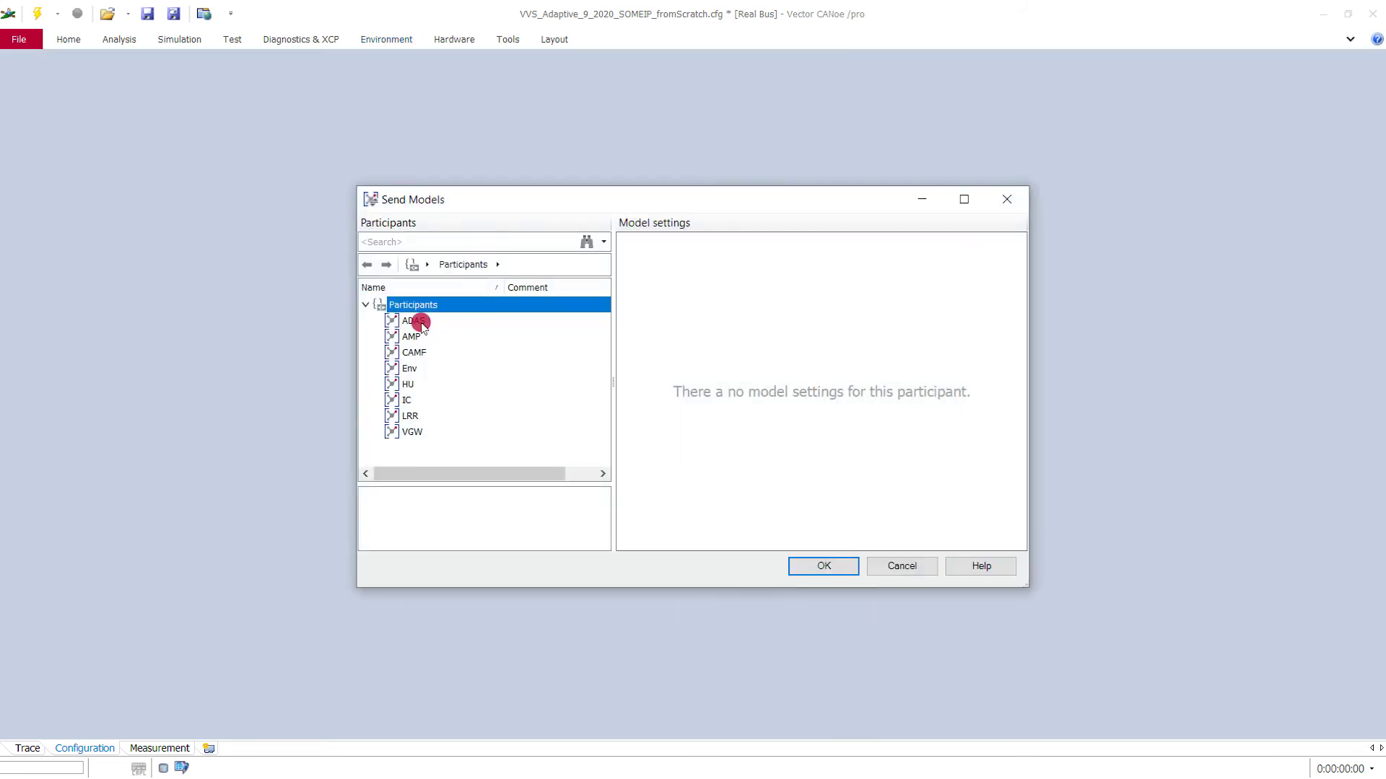
left_click(422, 323)
left_click(1006, 255)
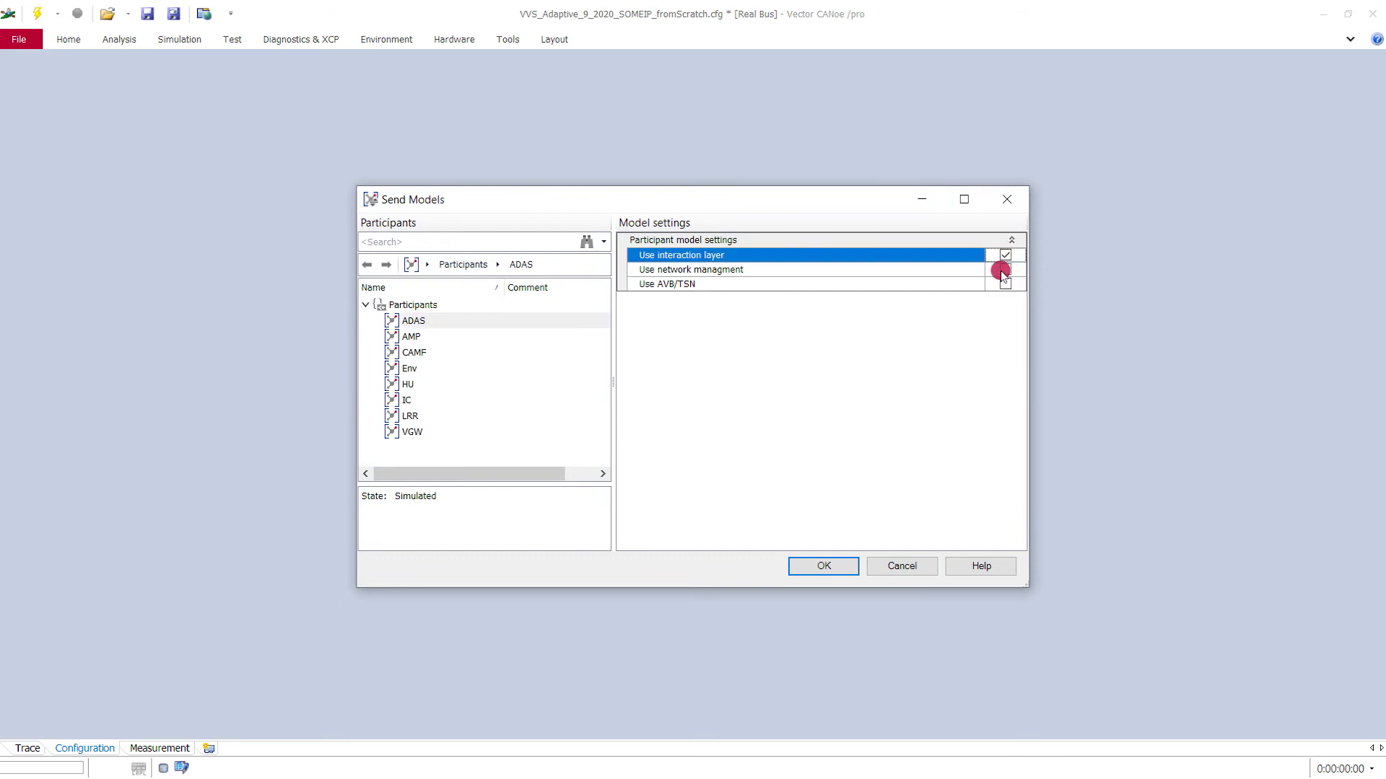
left_click(464, 337)
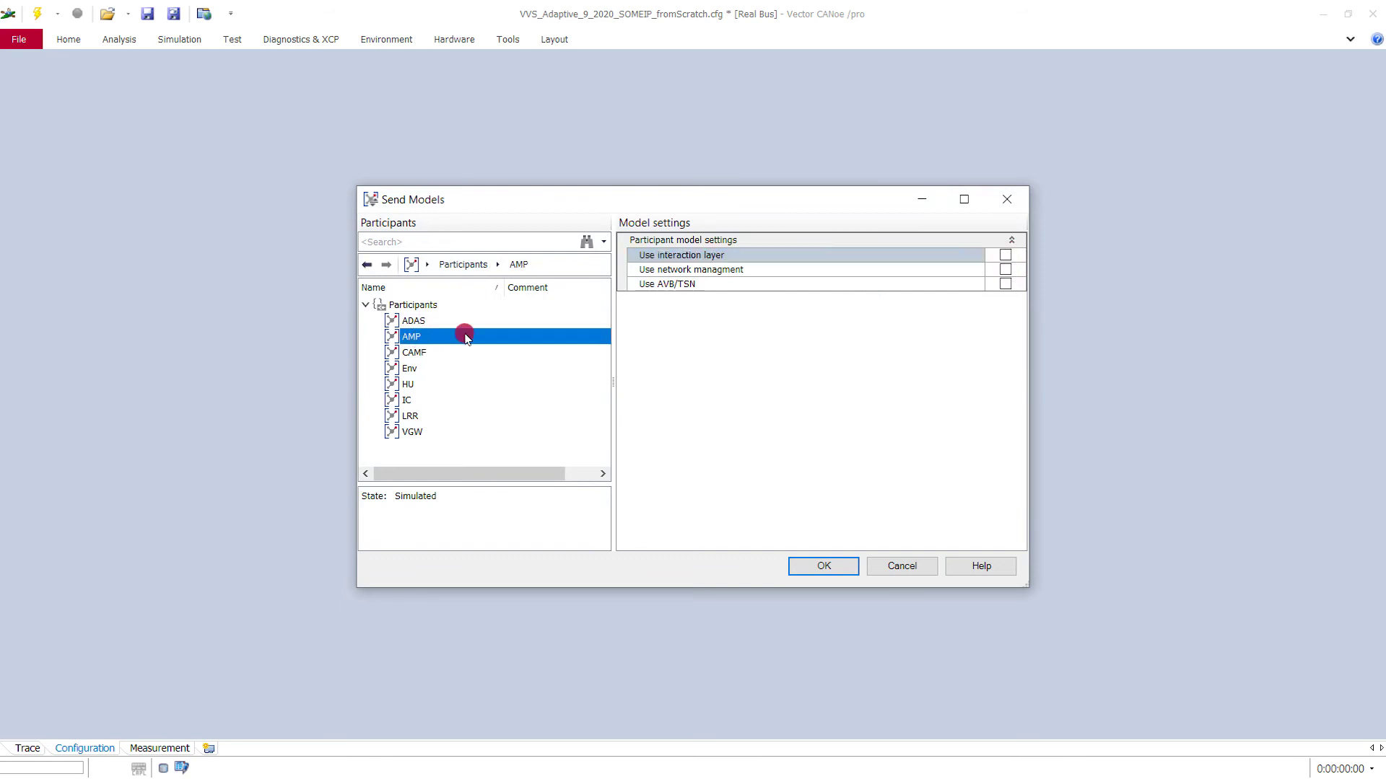
left_click(1006, 255)
left_click(416, 354)
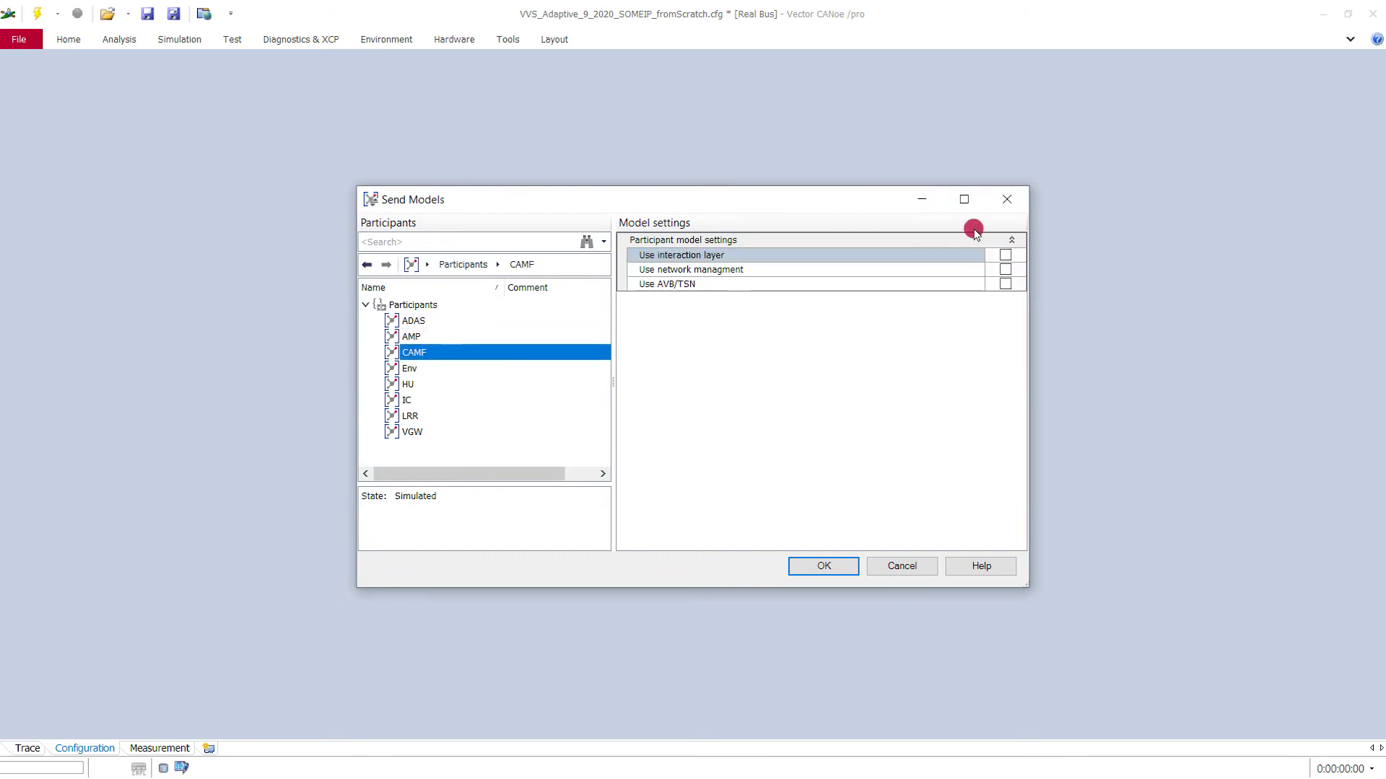
left_click(1005, 255)
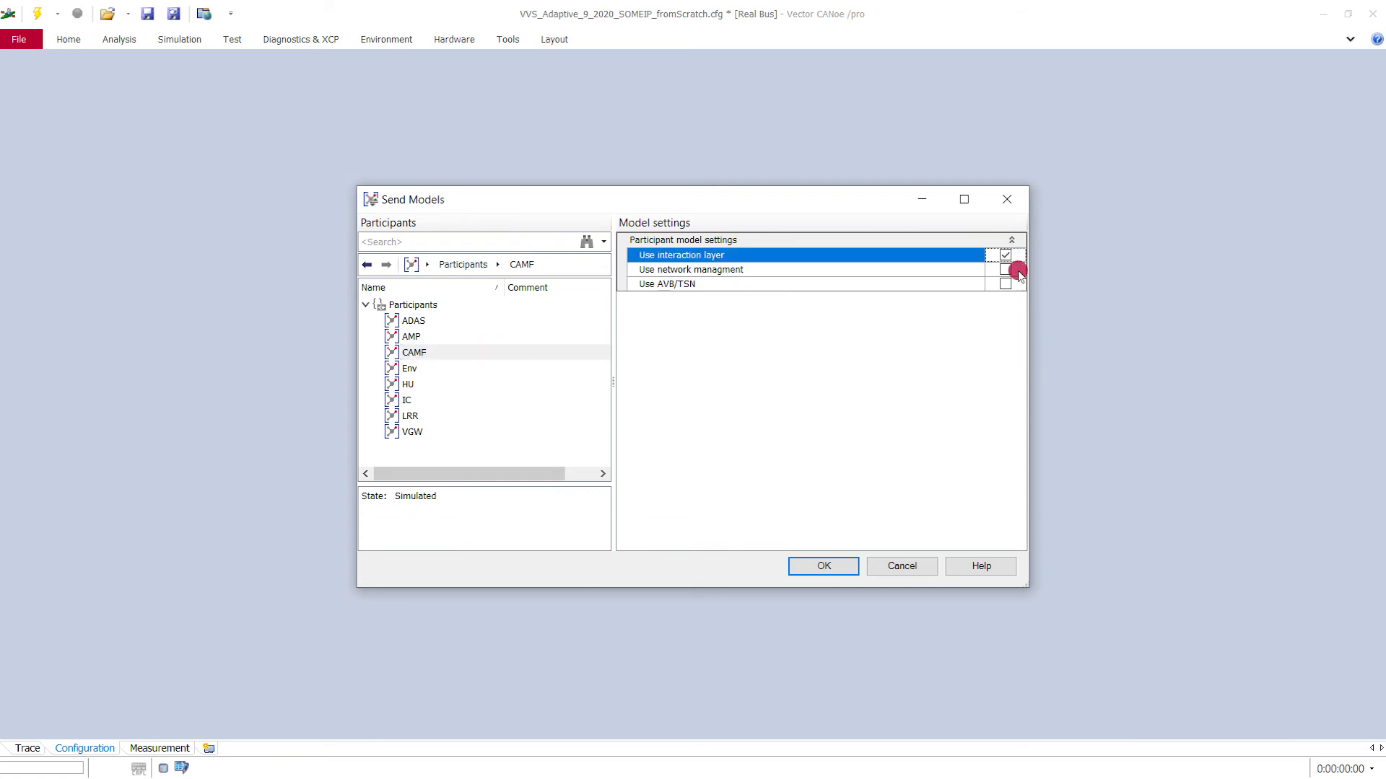
Step: Enable the interaction layer for participants HU, IC, LRR and VGW and apply the send model settings
left_click(425, 385)
left_click(1006, 255)
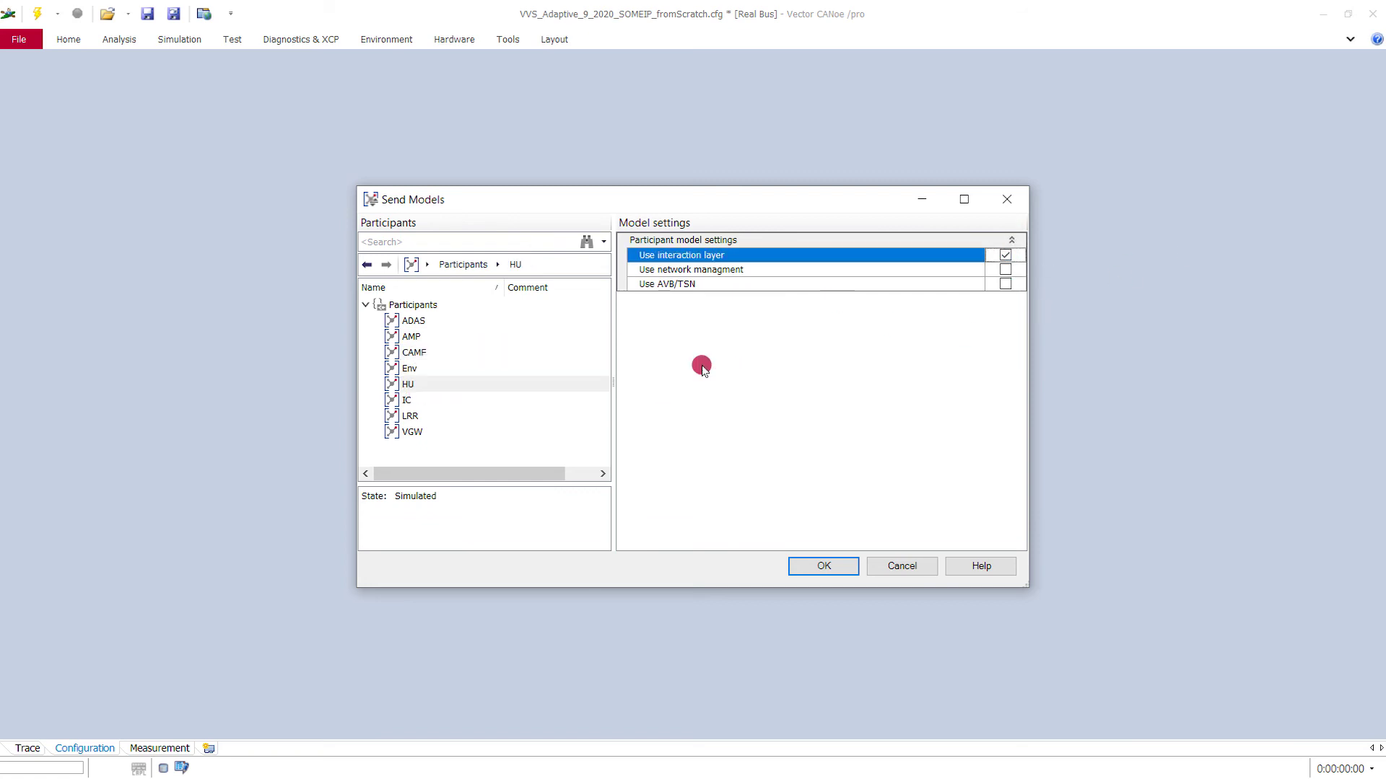
left_click(441, 401)
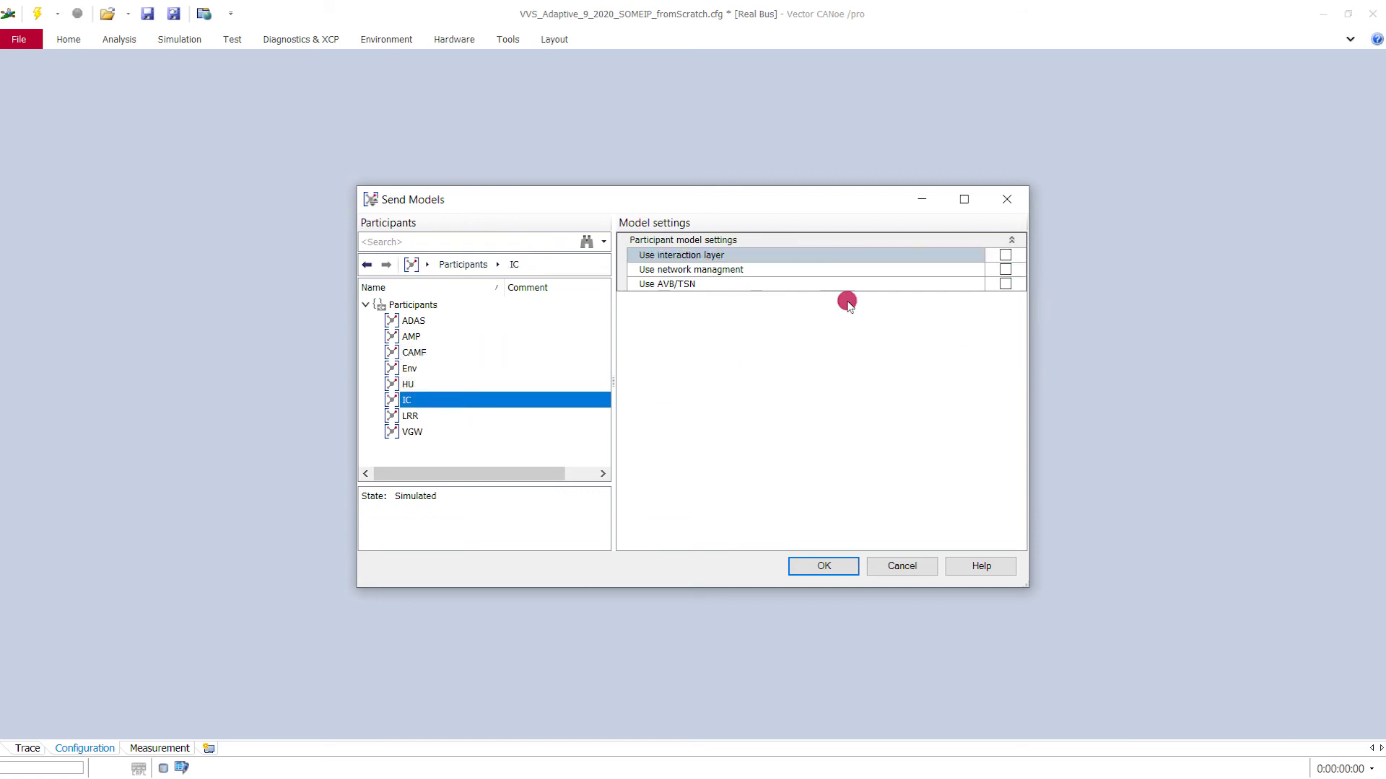
left_click(1005, 256)
left_click(417, 418)
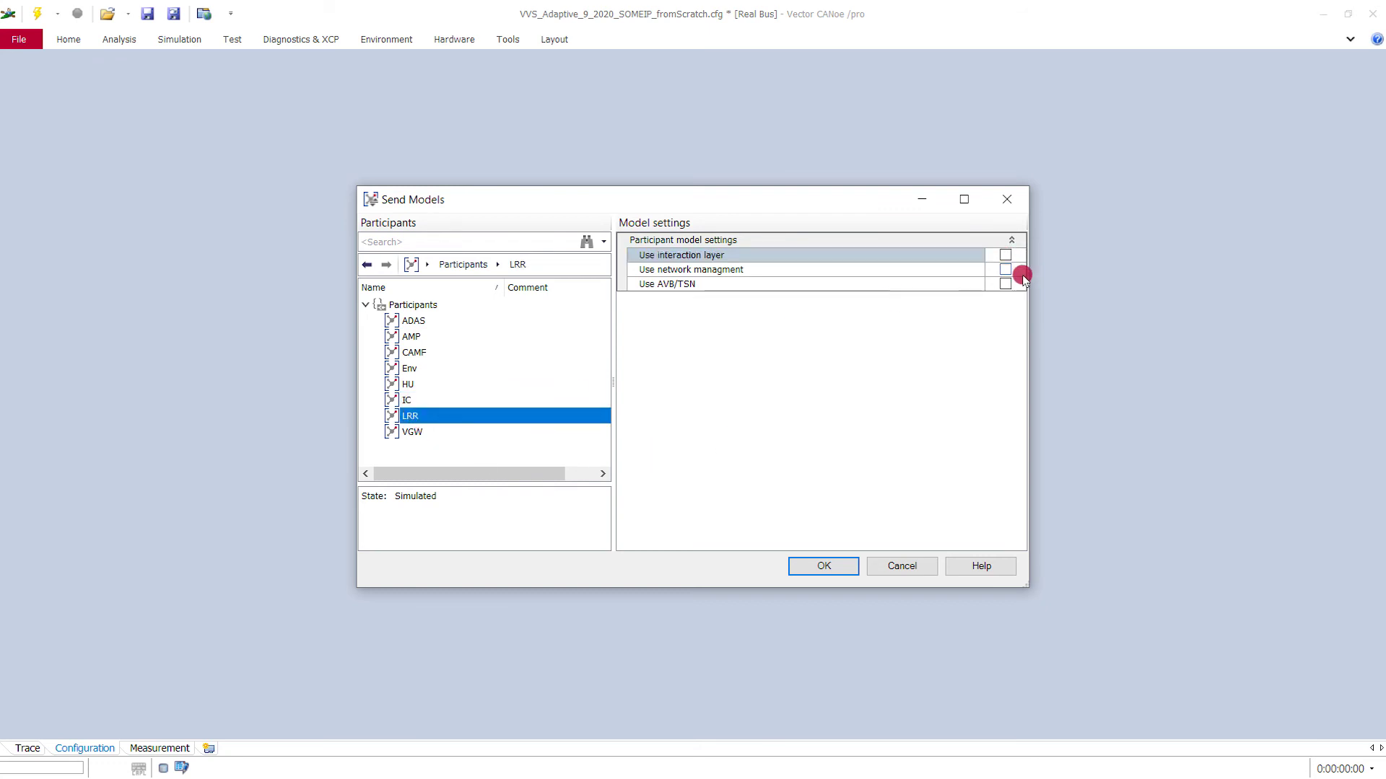
left_click(1005, 257)
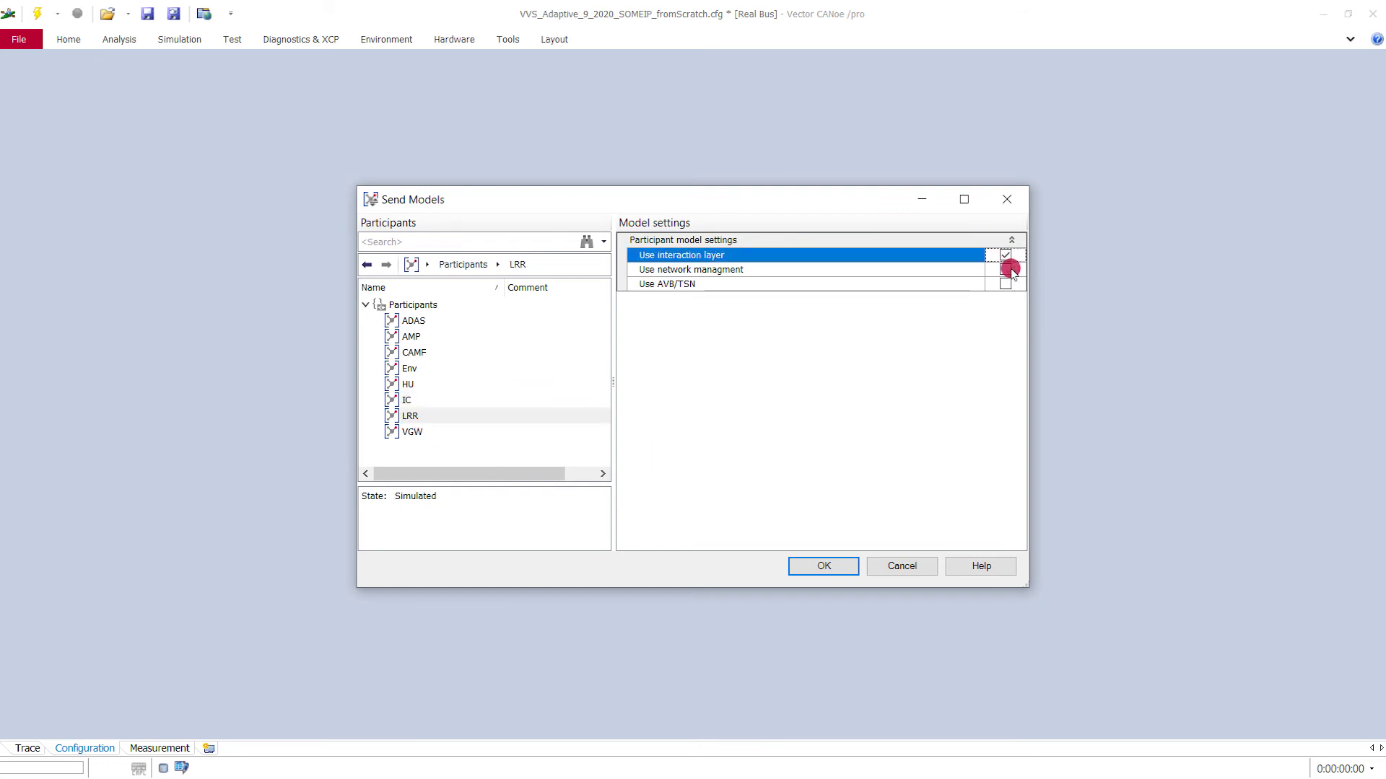
left_click(433, 432)
left_click(1002, 257)
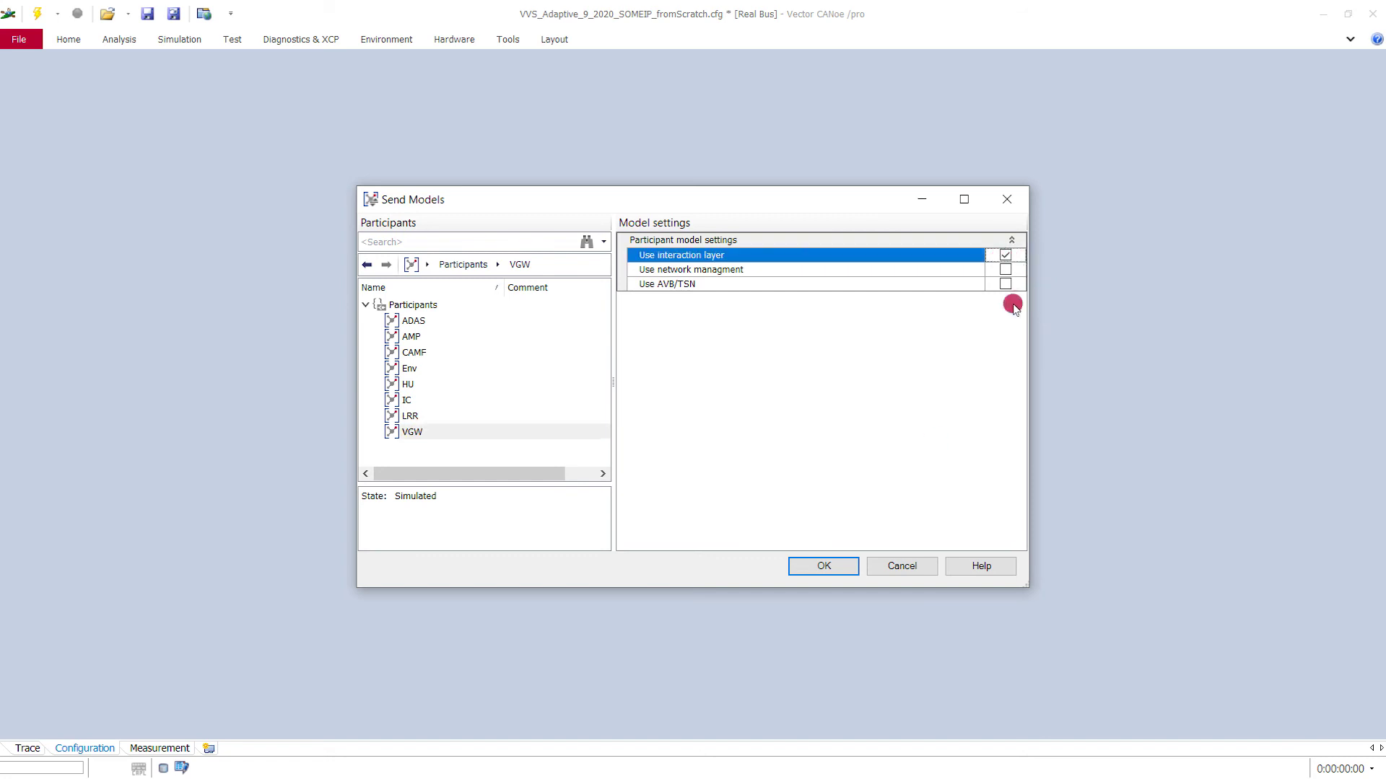
left_click(823, 556)
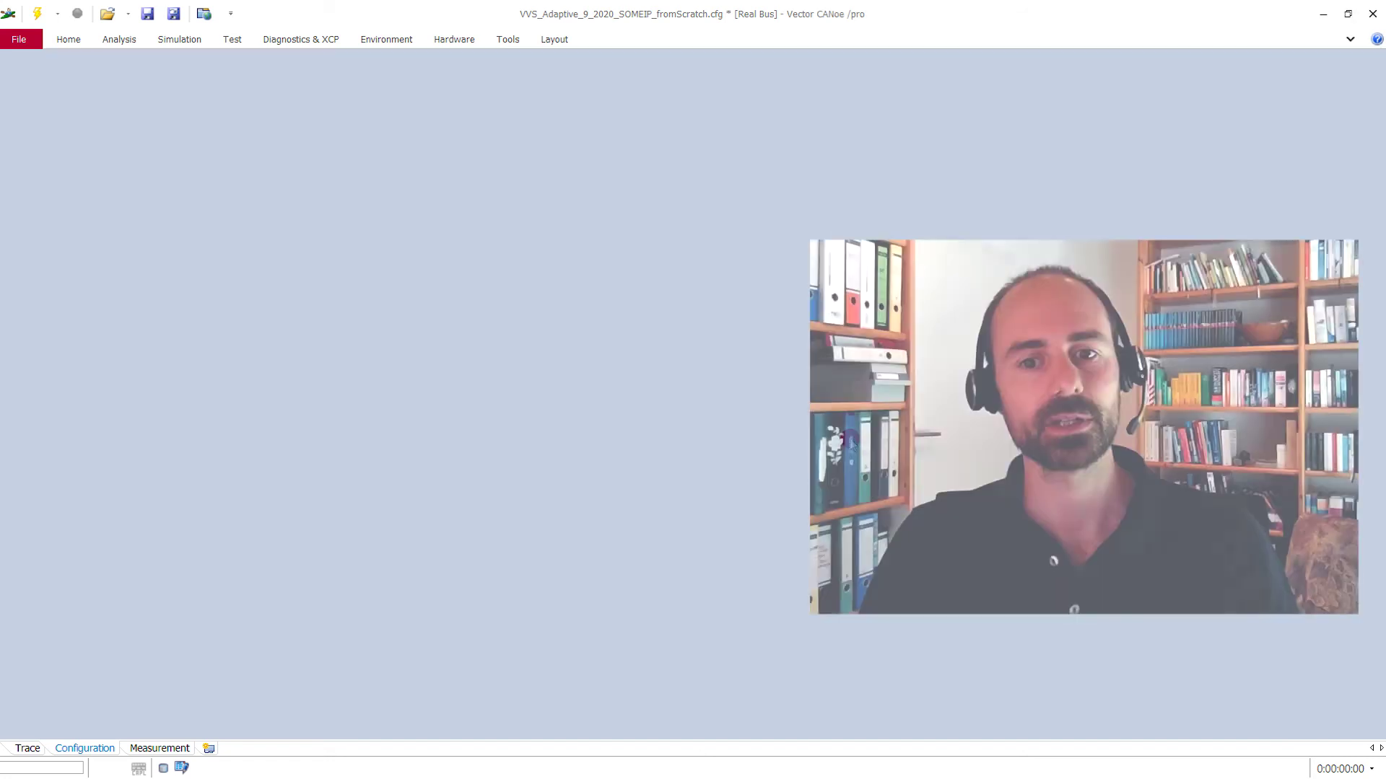
Step: Switch from the real bus to Simulated Bus (animated with factor) and start the measurement
left_click(64, 40)
left_click(287, 85)
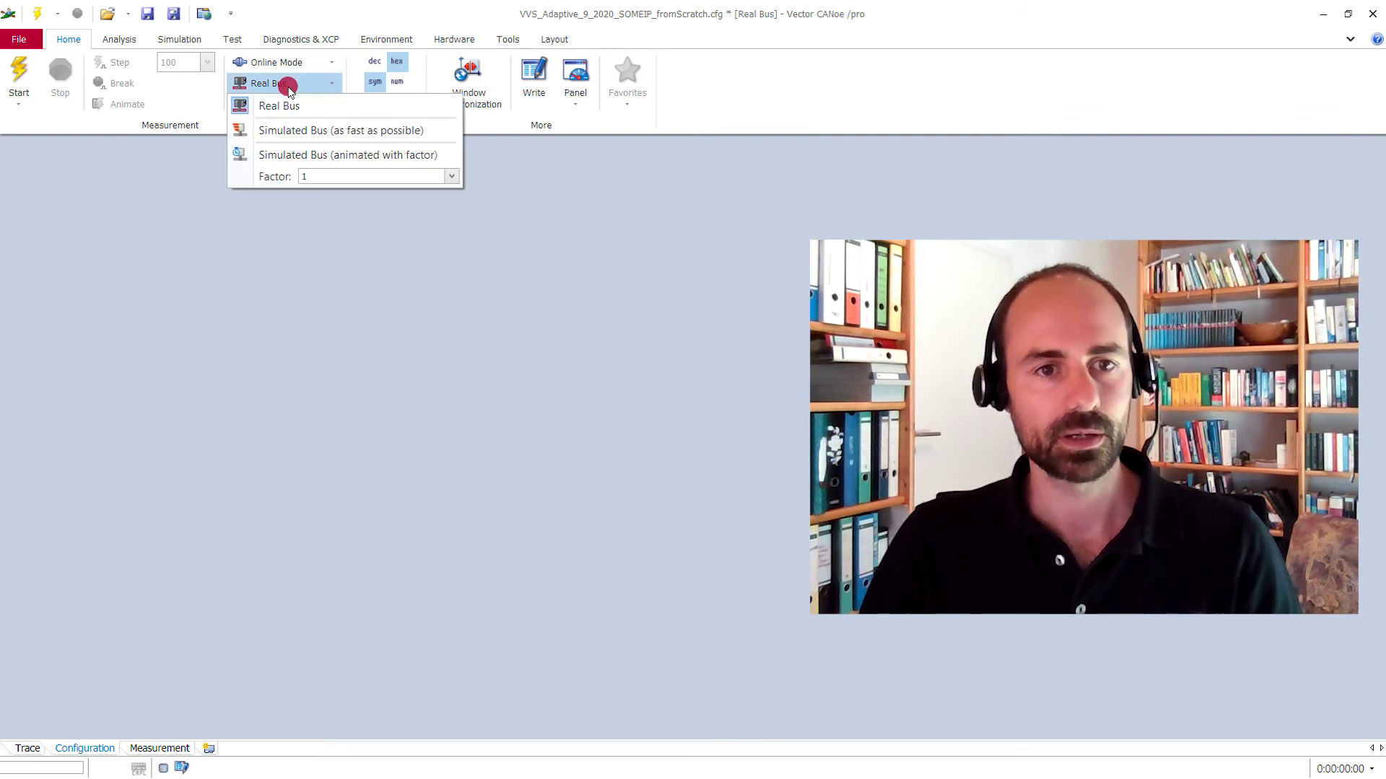
left_click(318, 156)
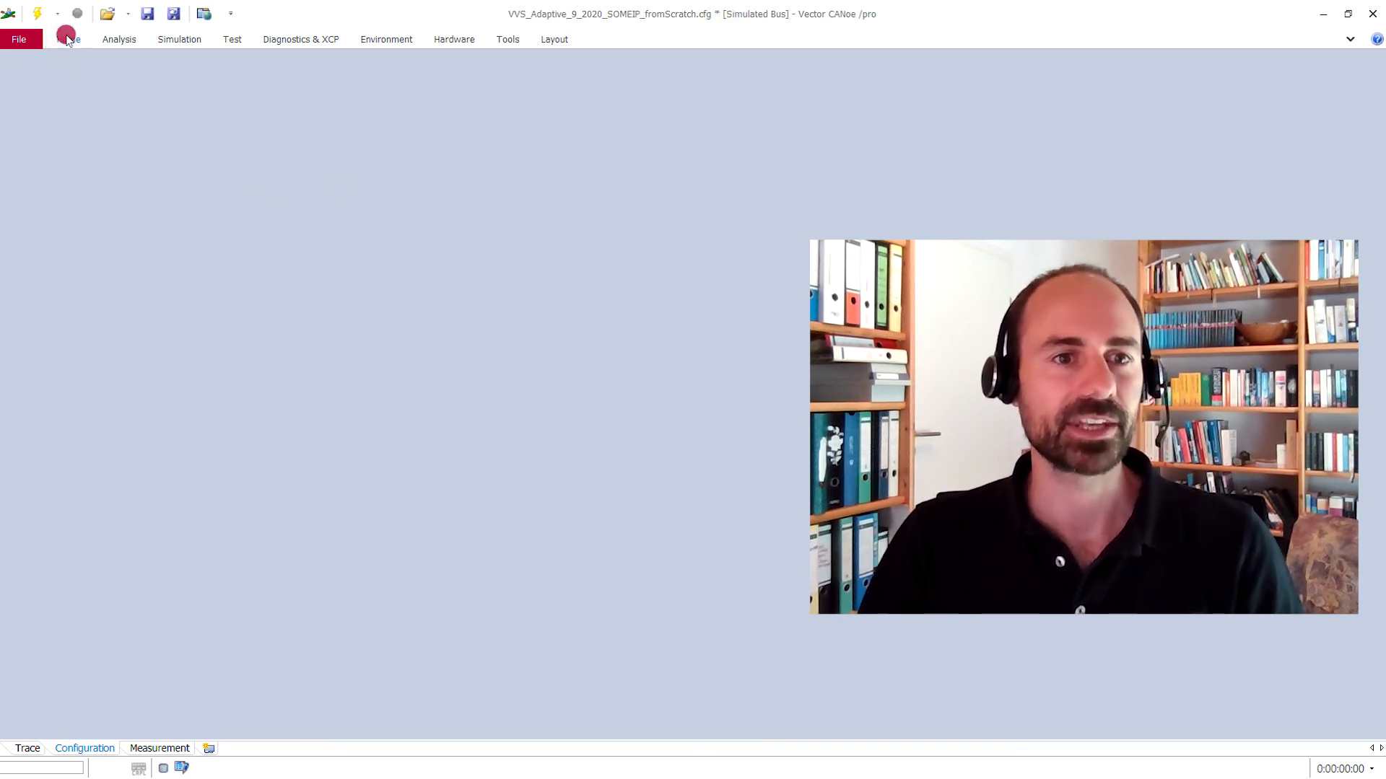
left_click(37, 13)
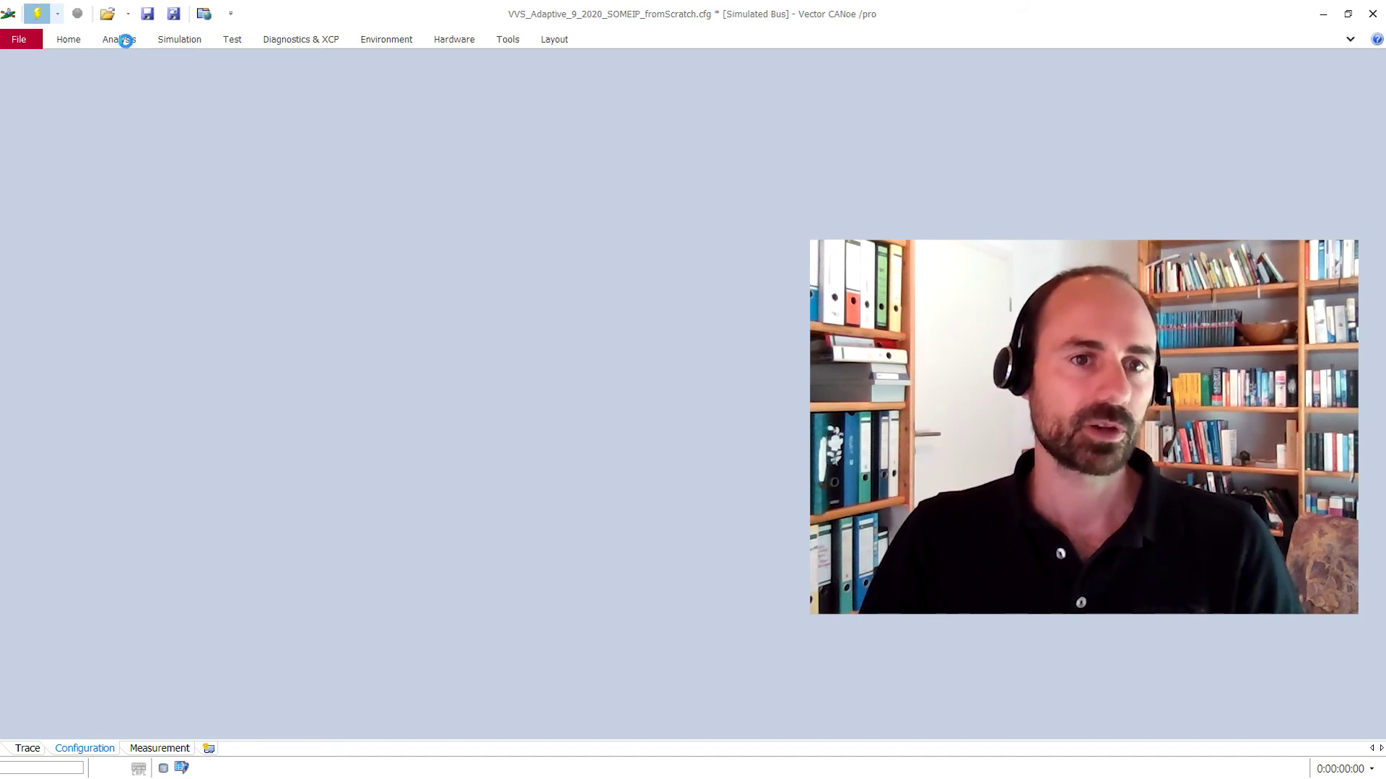
Step: Show the existing Trace window, enlarge it to reveal more columns and move it up in the workspace
left_click(124, 40)
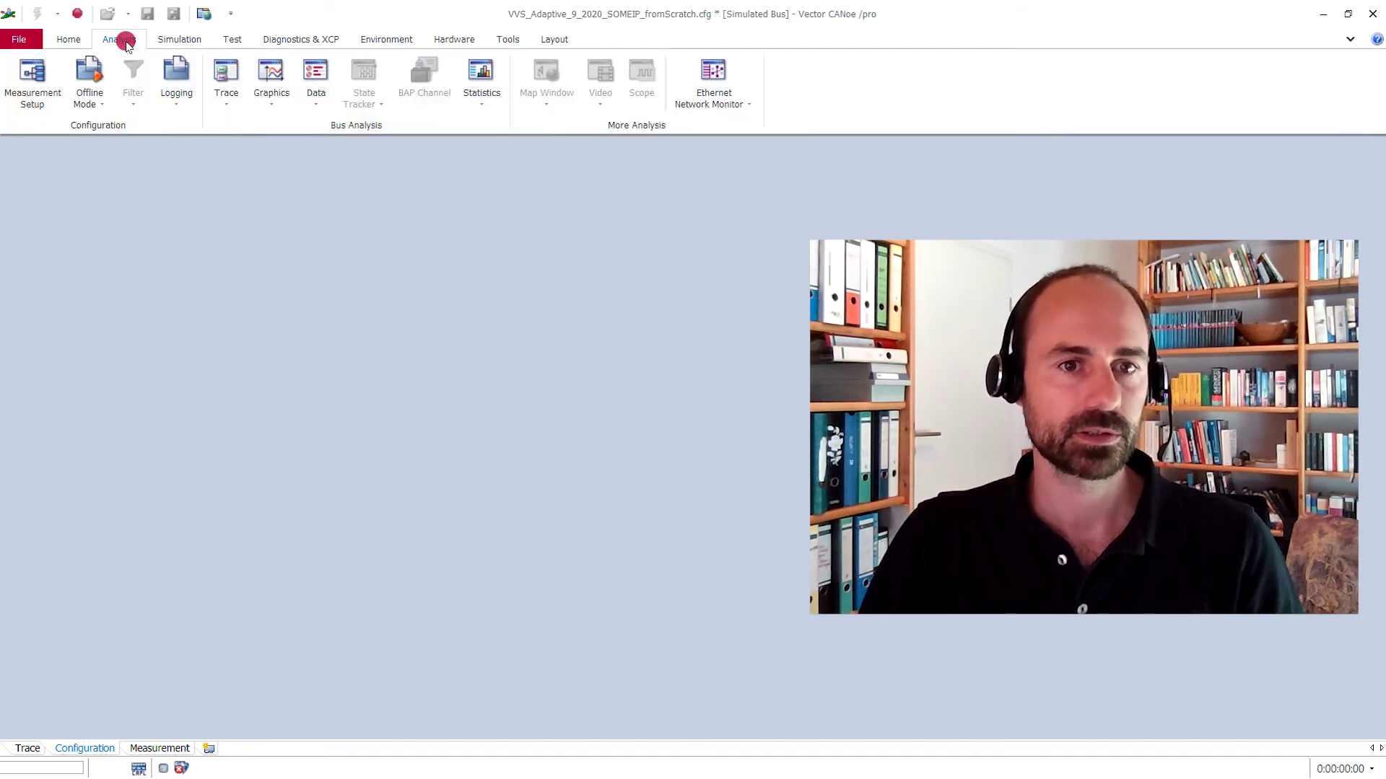
left_click(231, 80)
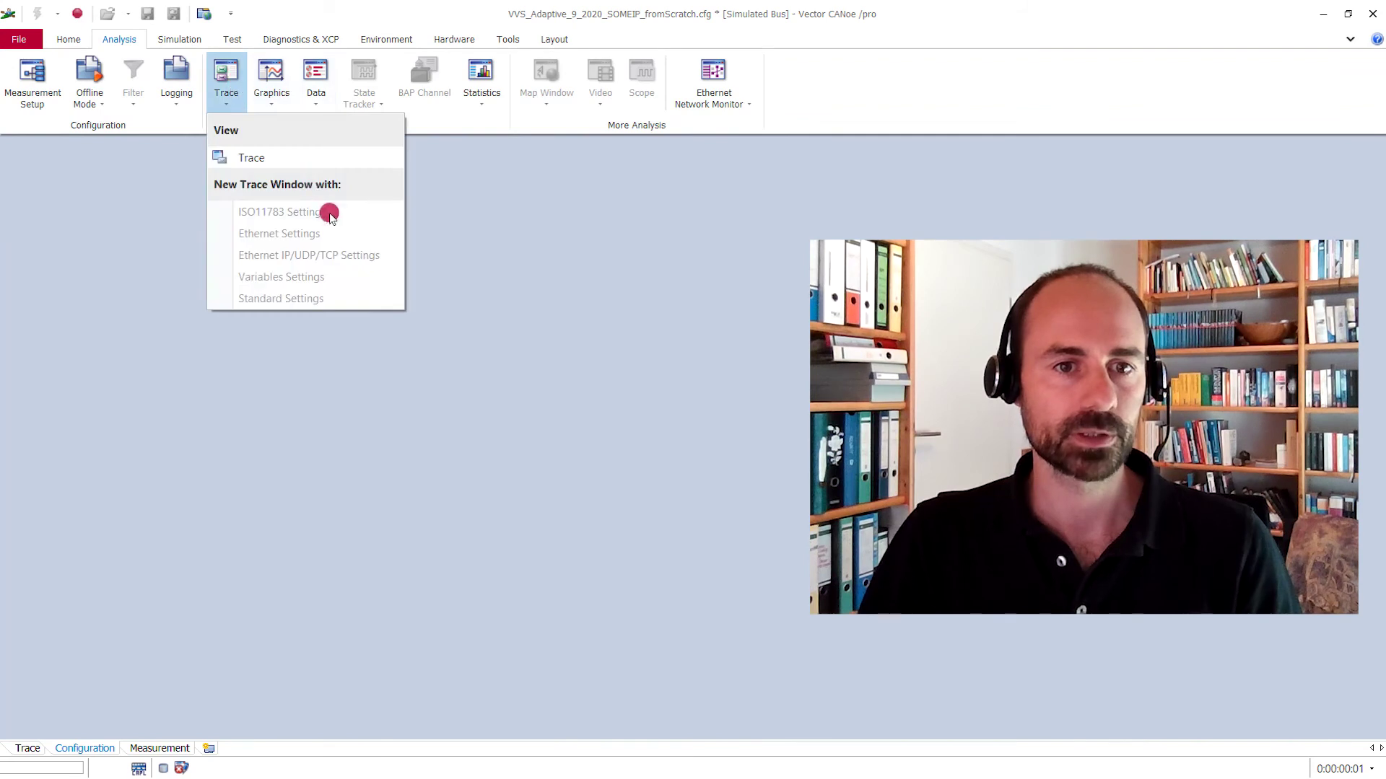
left_click(248, 156)
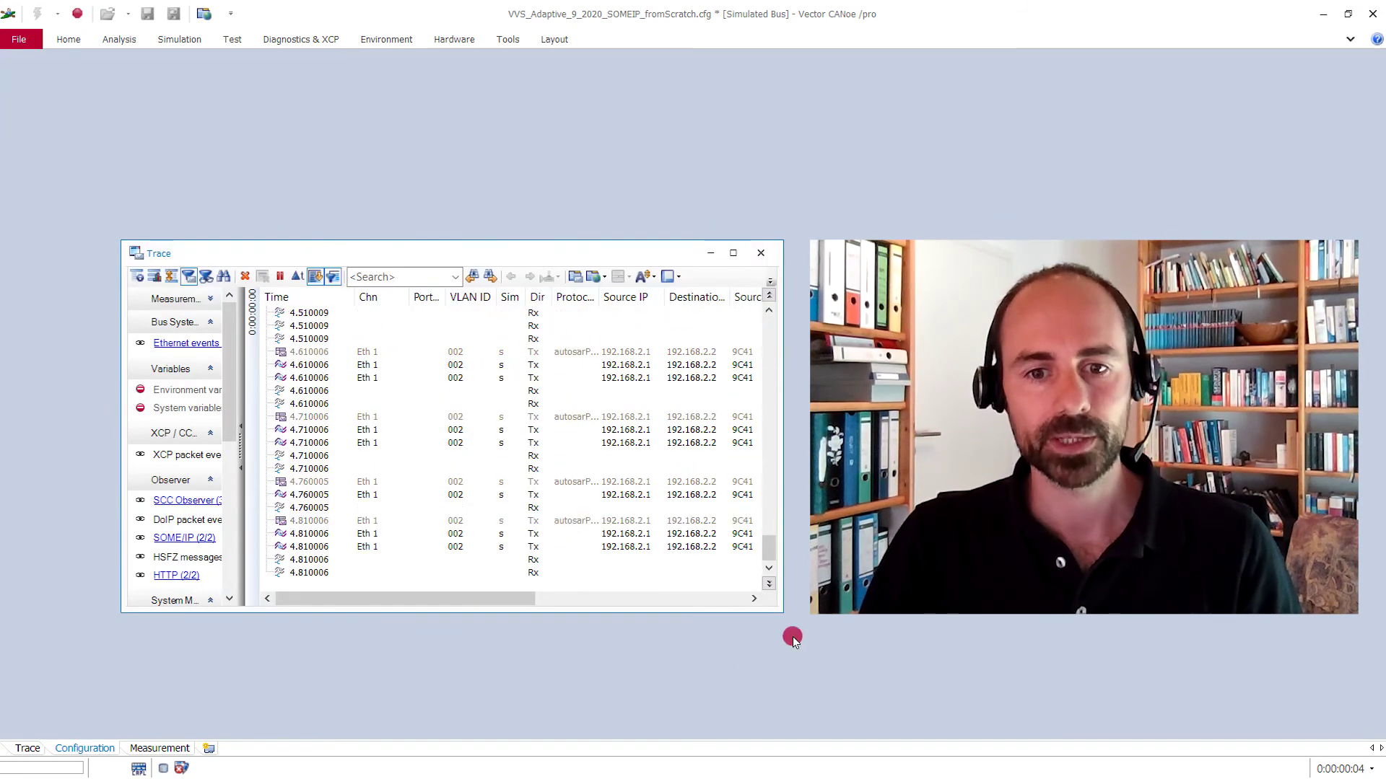
mouse_move(770, 610)
left_mouse_down()
mouse_move(1043, 671)
mouse_move(1206, 737)
left_mouse_up()
left_click(603, 141)
mouse_move(780, 256)
left_mouse_down()
mouse_move(816, 103)
mouse_move(854, 95)
left_mouse_up()
left_click(390, 117)
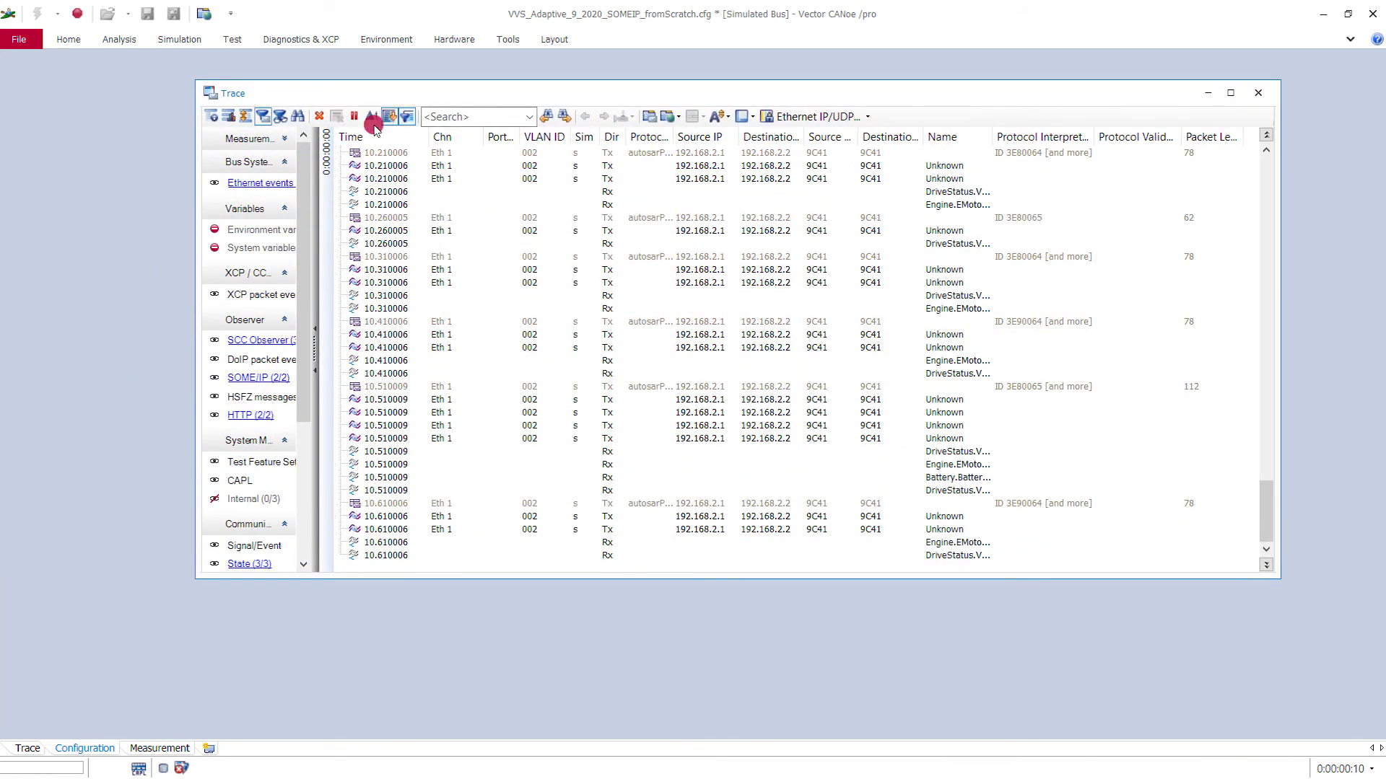
Step: Switch the trace from chronological to overwriting display and clear the recorded events
left_click(989, 296)
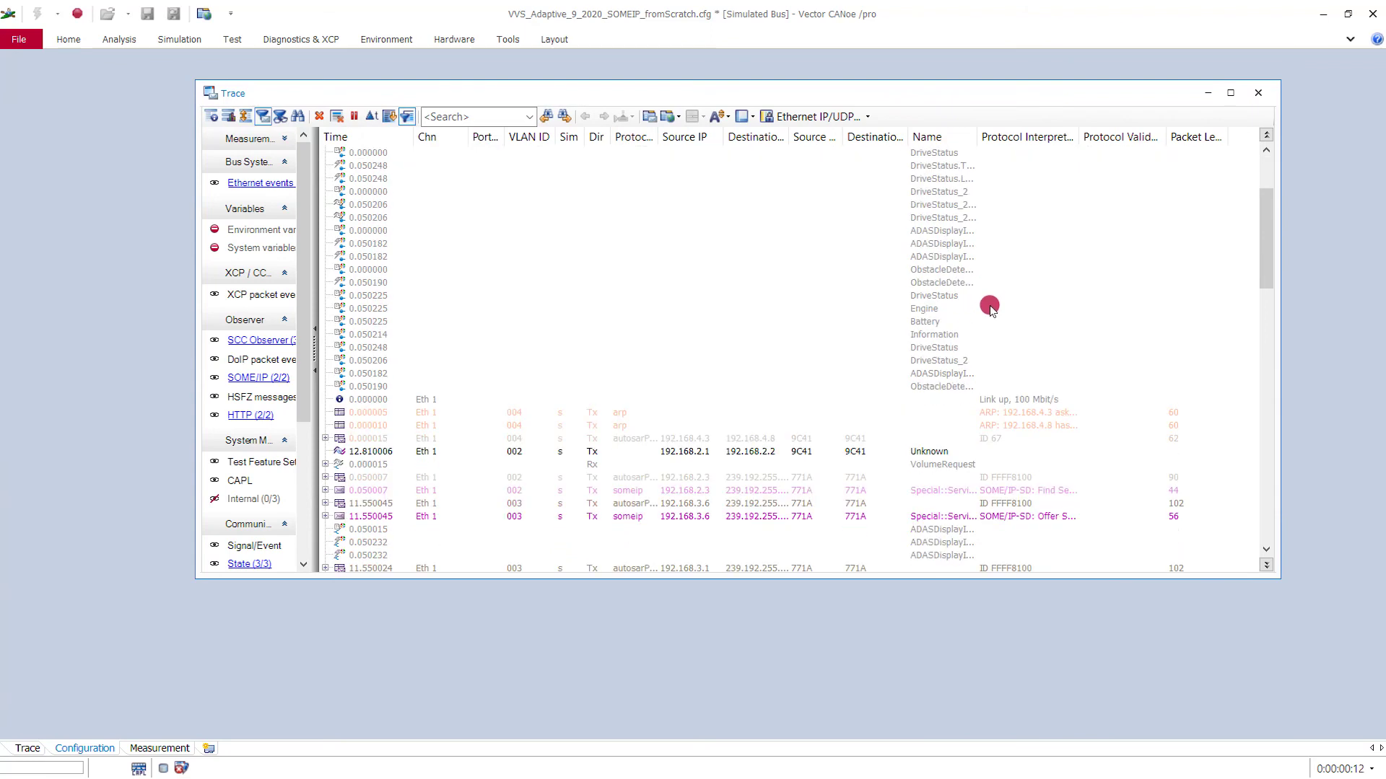
scroll(974, 329, "down", 2)
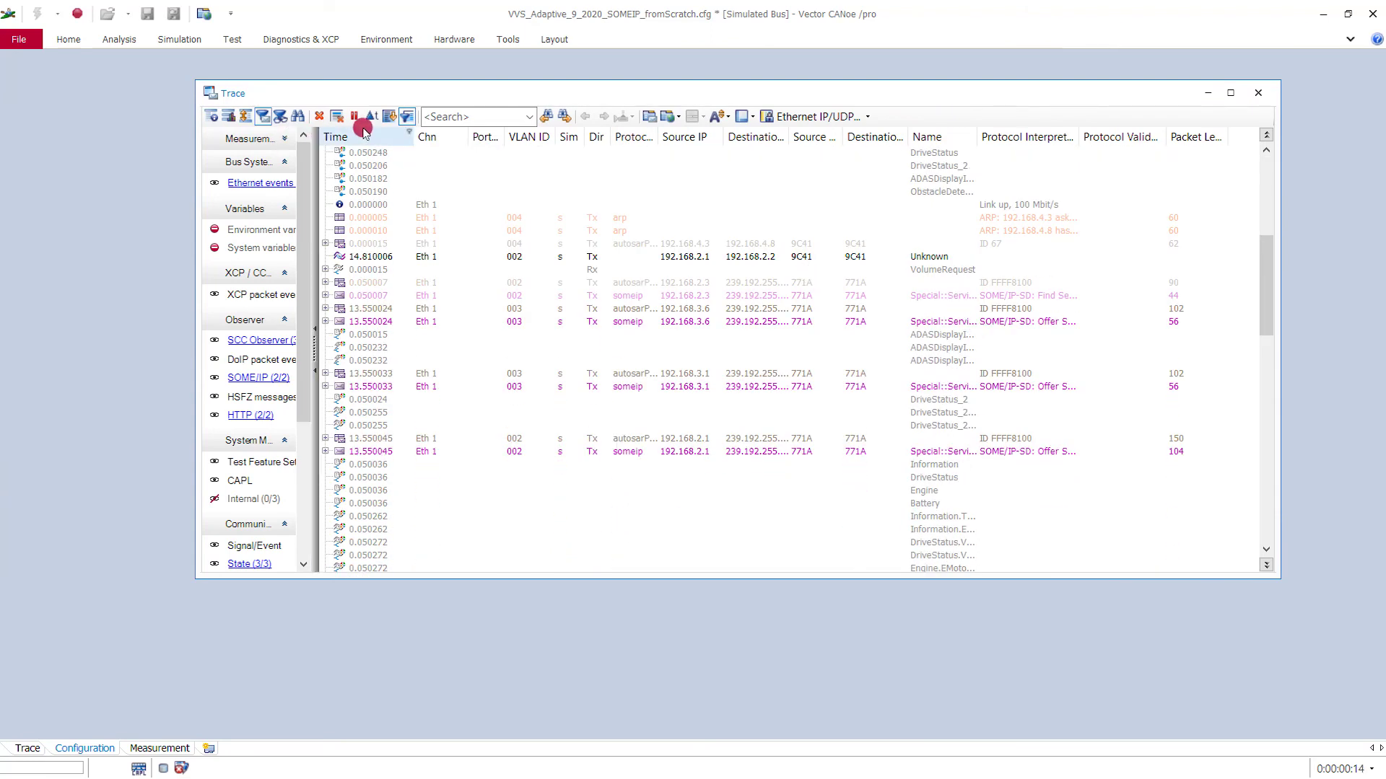
left_click(319, 117)
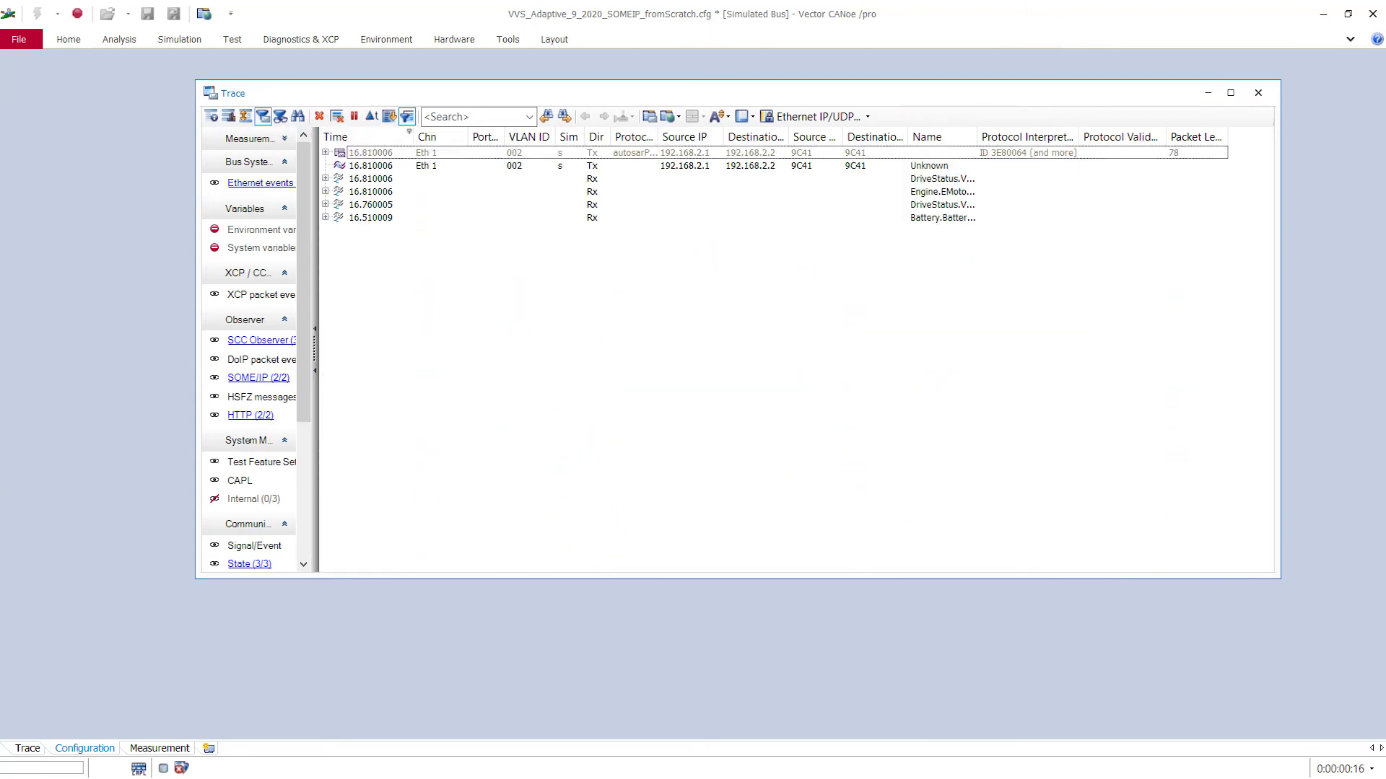
left_click(324, 185)
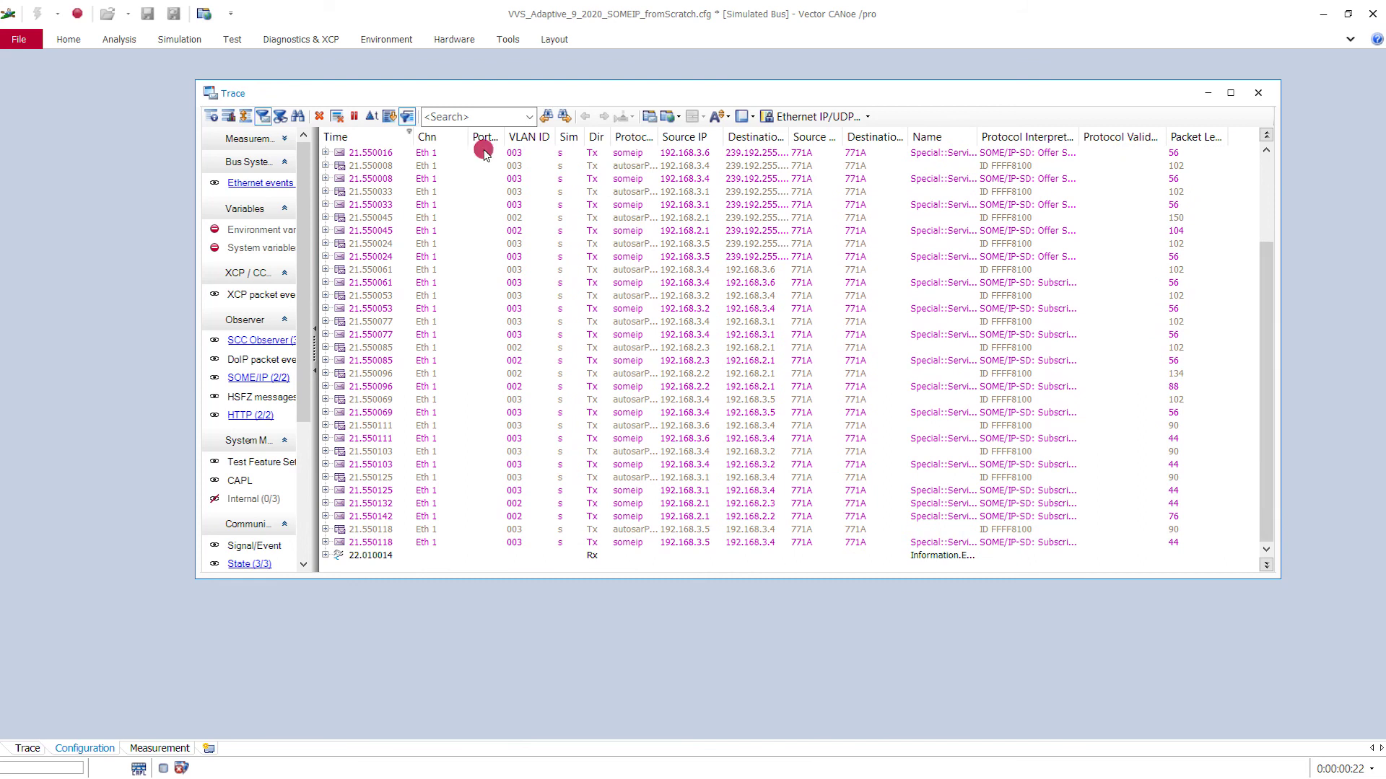
Step: Stop the measurement and reposition the Trace window in the workspace
left_click(77, 18)
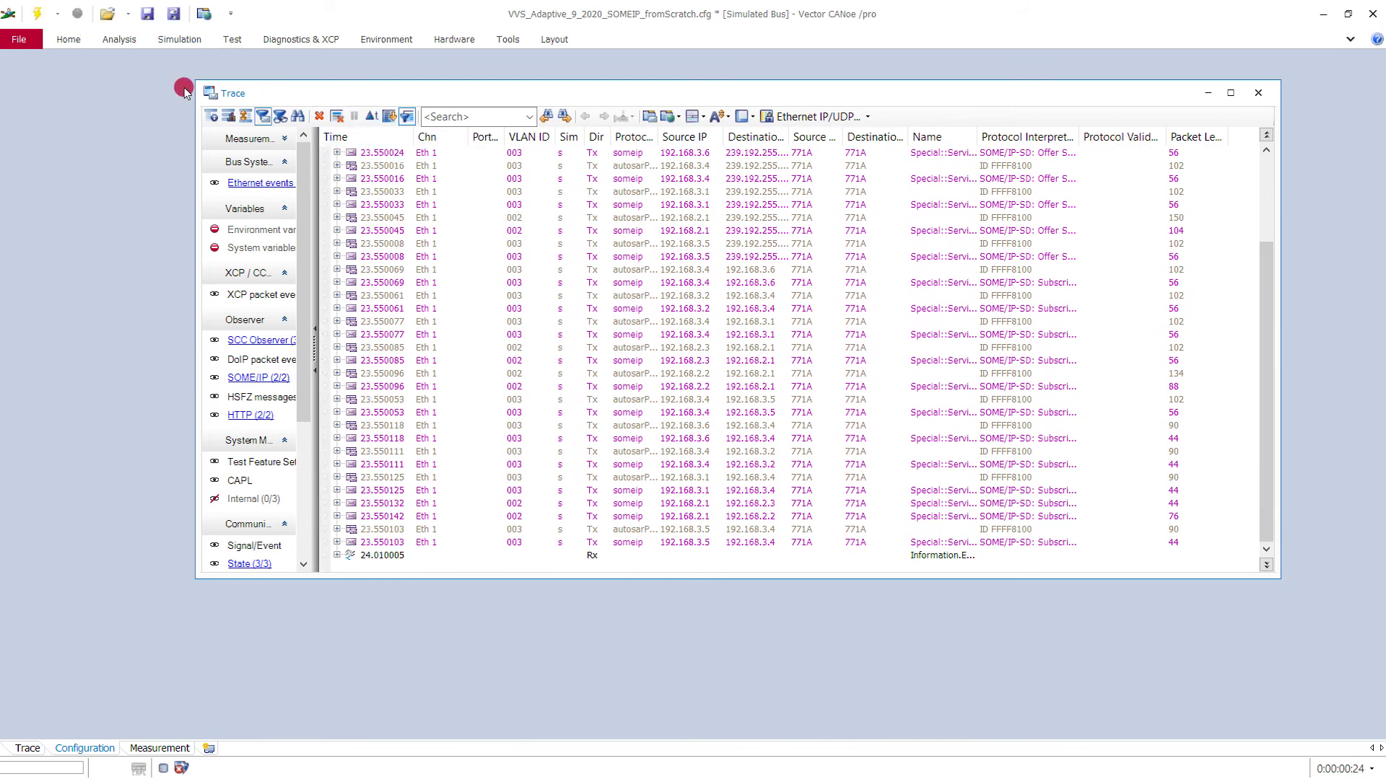
mouse_move(766, 93)
left_mouse_down()
mouse_move(737, 111)
mouse_move(593, 117)
left_mouse_up()
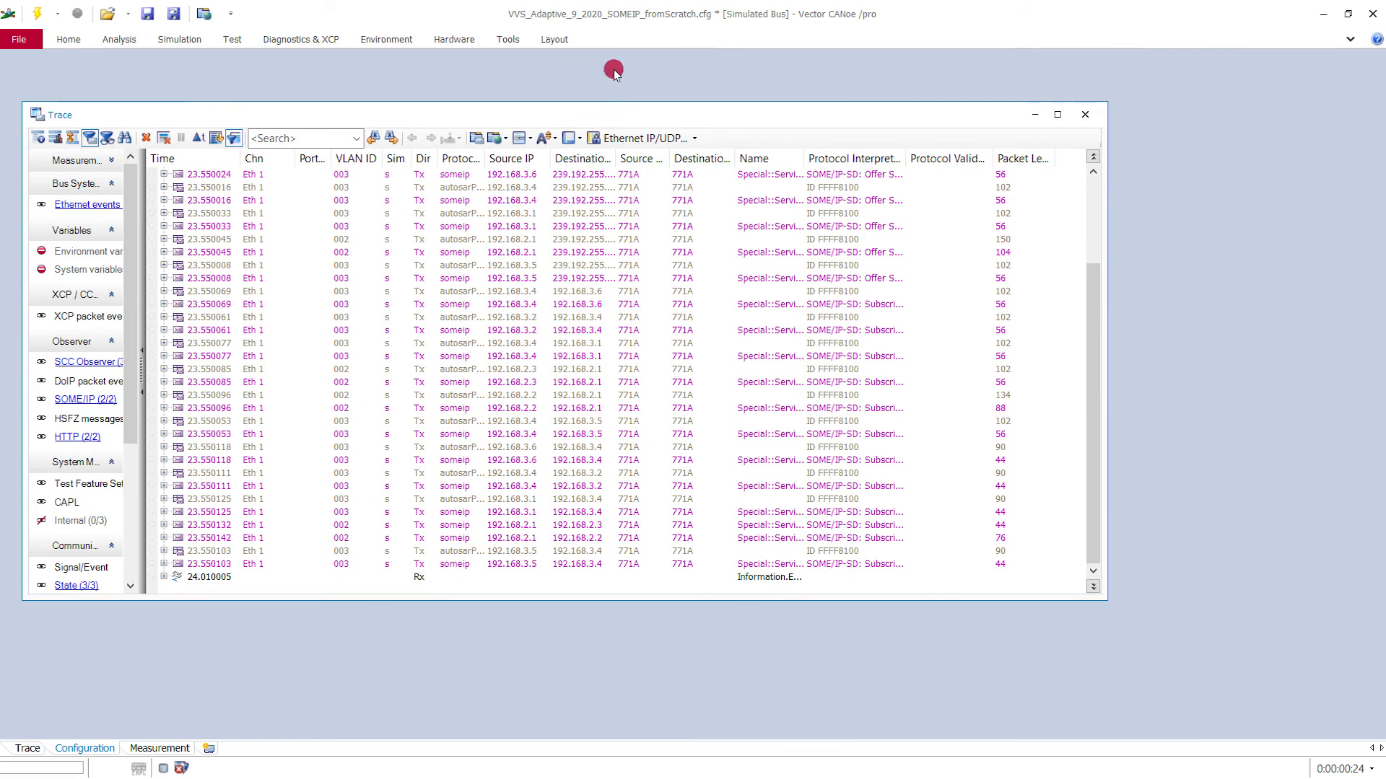
Step: Create a new panel in the panel designer and enlarge the editor window
left_click(507, 40)
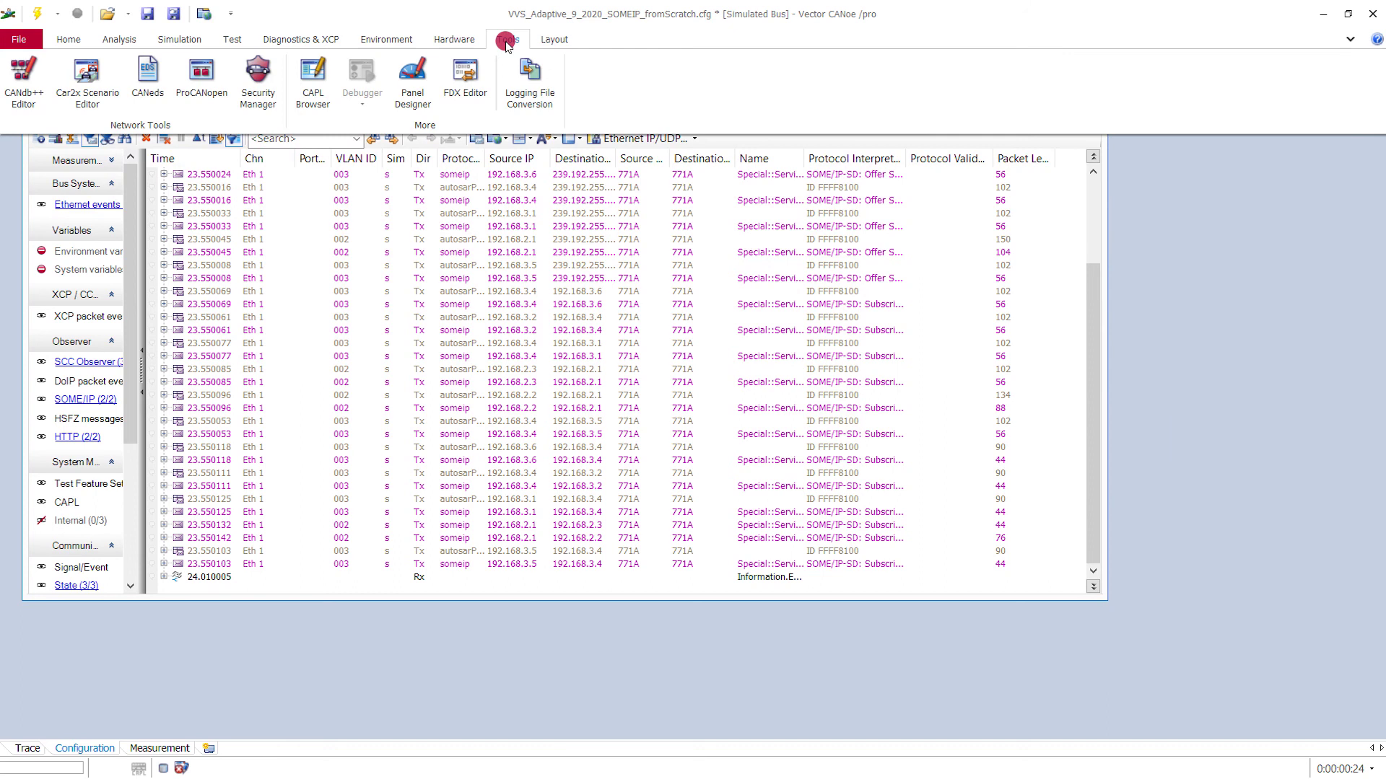
left_click(712, 212)
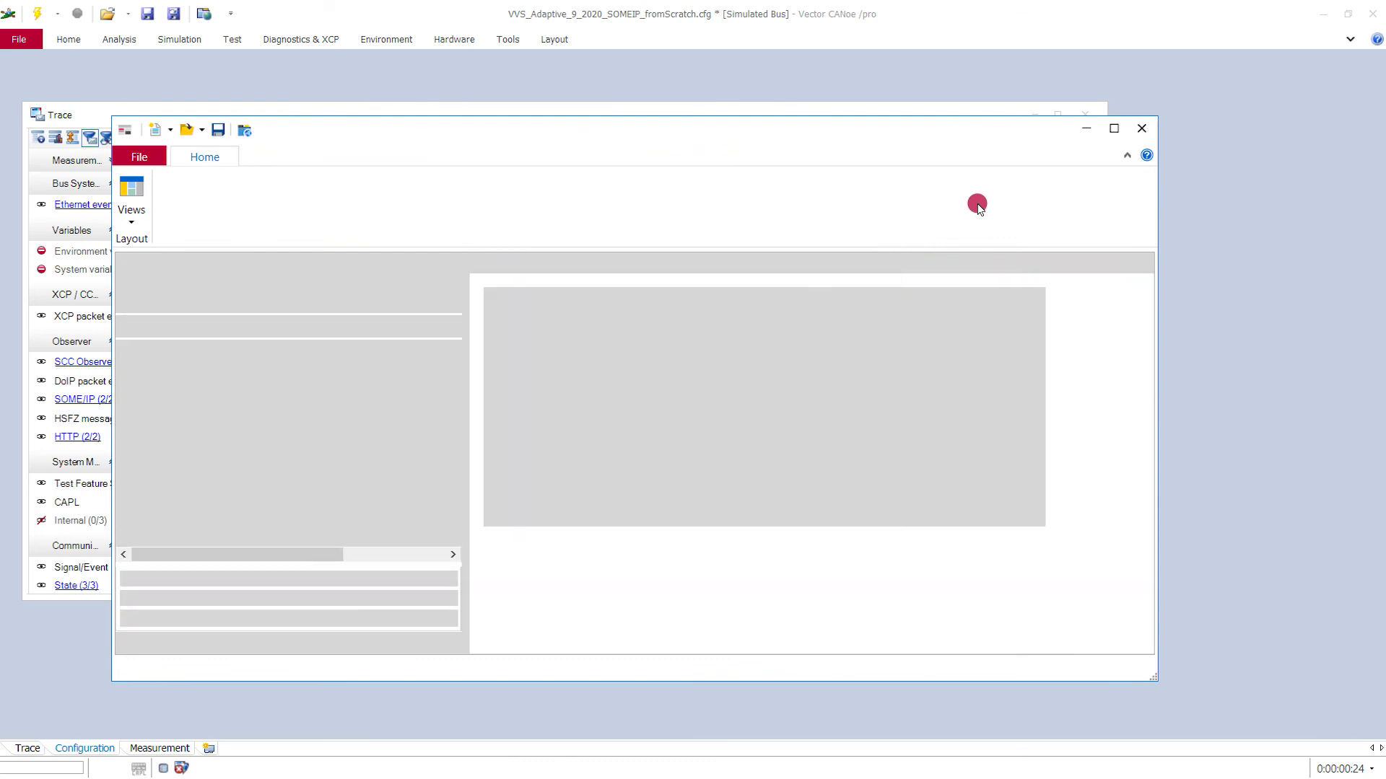
left_click_drag(883, 139, 904, 104)
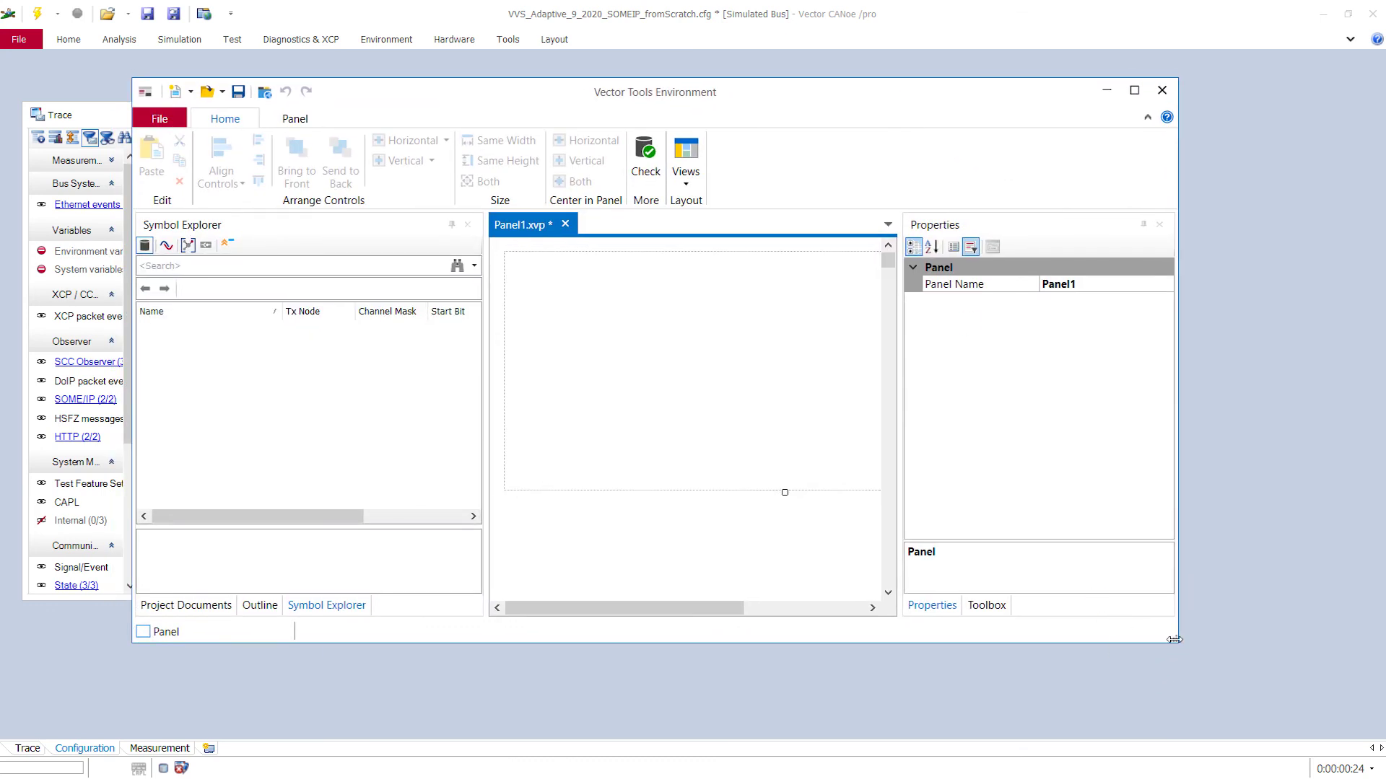
mouse_move(1173, 640)
left_mouse_down()
mouse_move(1371, 686)
mouse_move(1330, 755)
left_mouse_up()
left_click(937, 534)
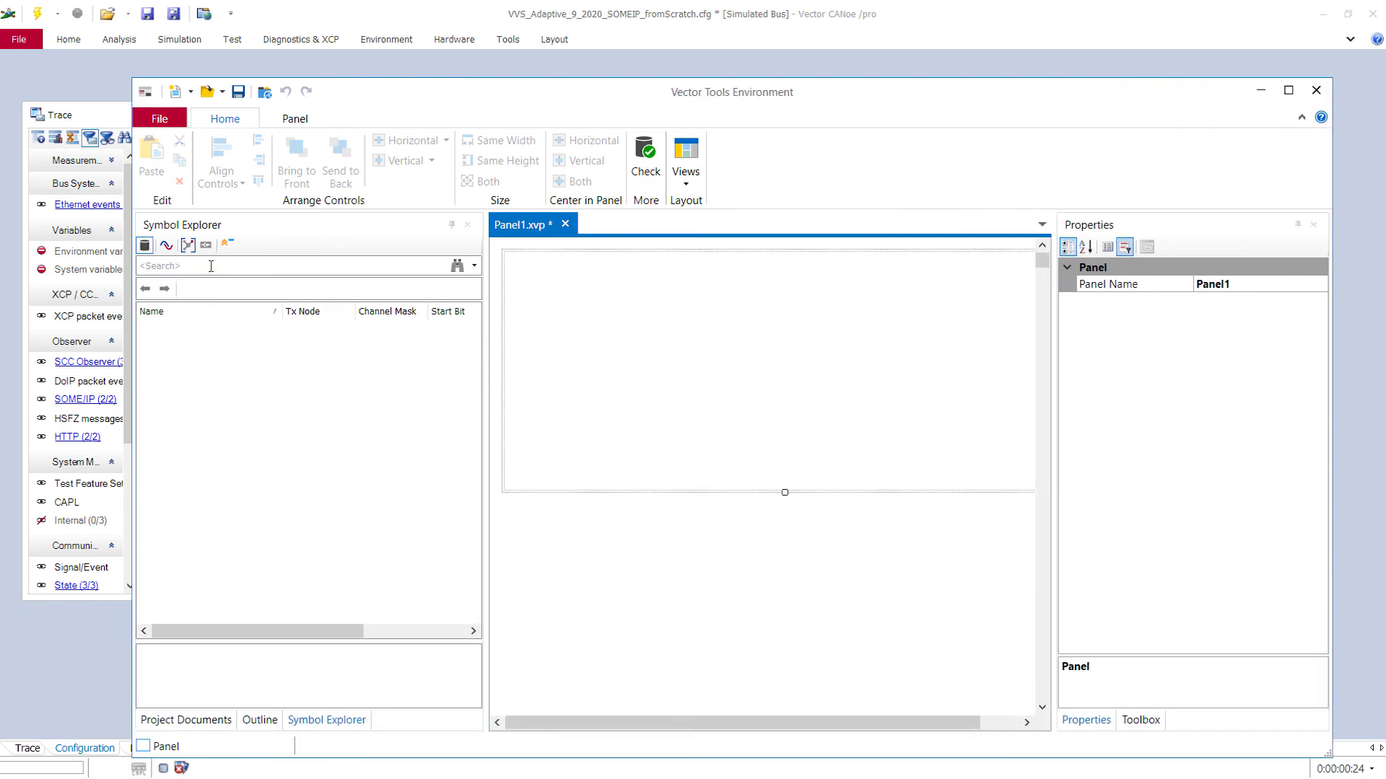
Step: Add the VolumeRequest value from participant HU, VolumeRequest, senderSide[HU], to the empty panel as an input/output box
left_click(186, 246)
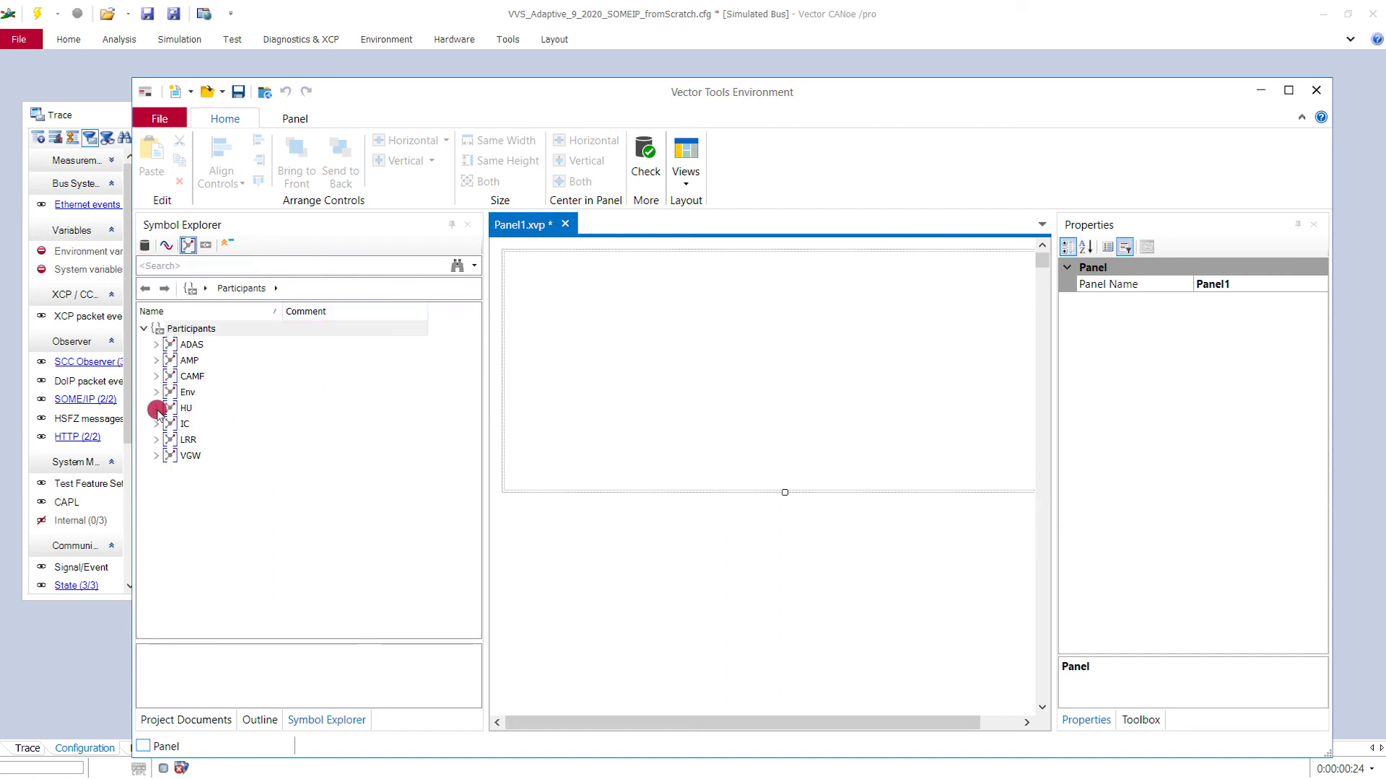
left_click(157, 408)
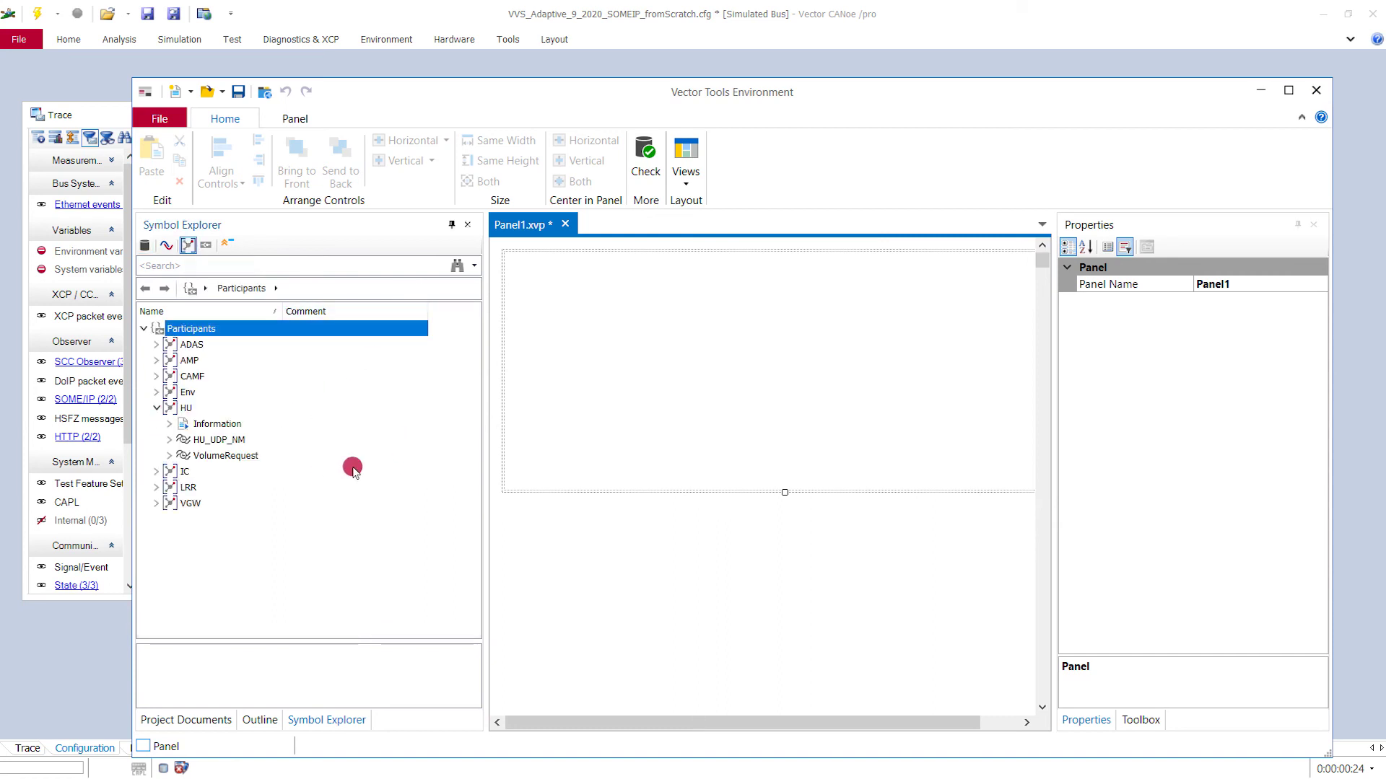
left_click(170, 456)
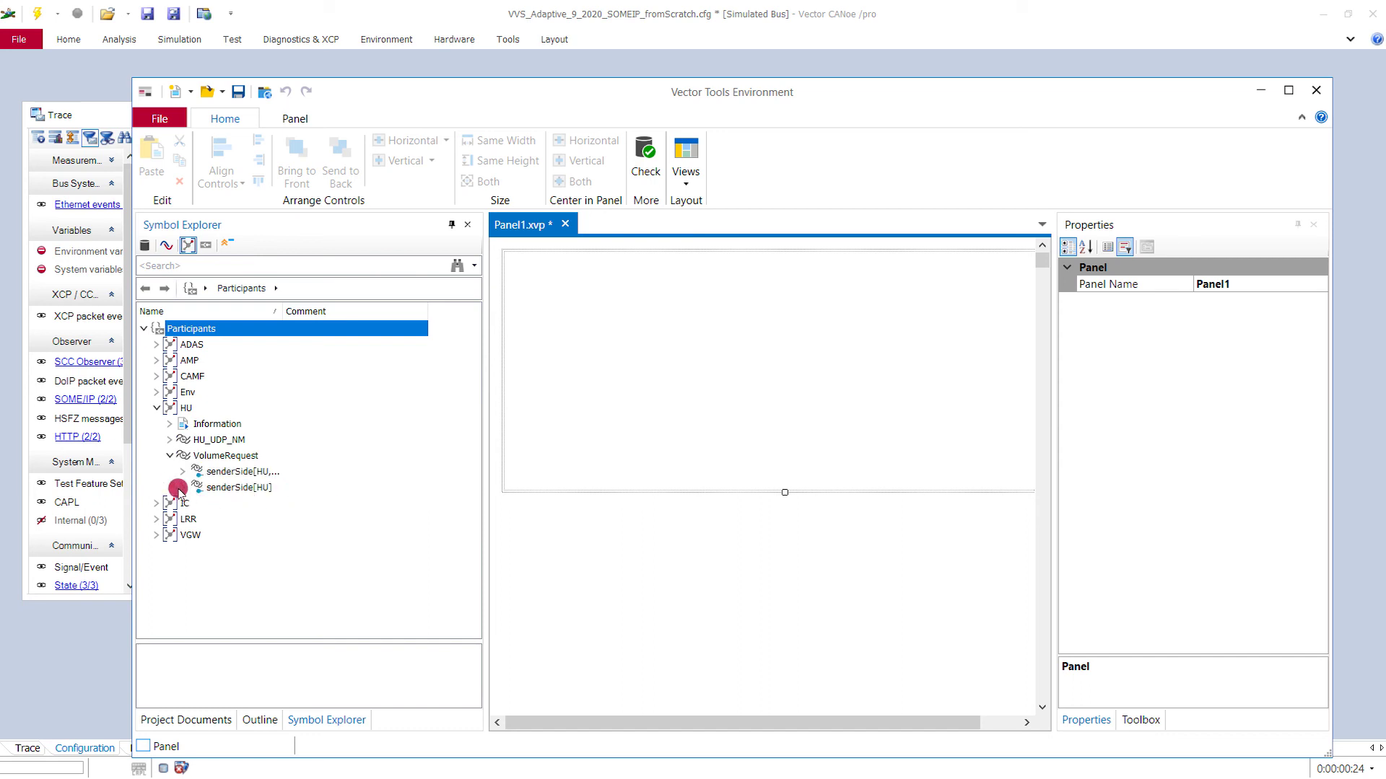
left_click_drag(280, 312, 345, 312)
left_click(183, 488)
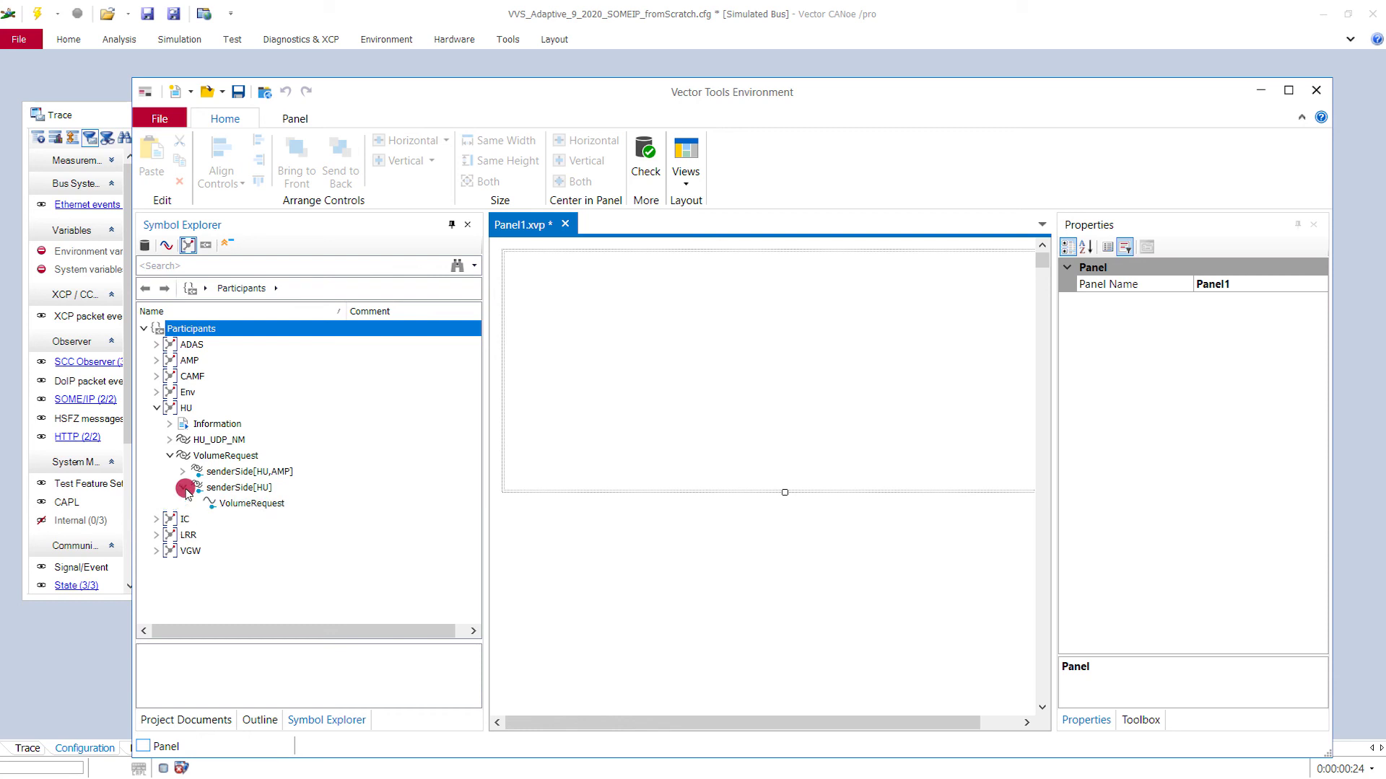
left_click(269, 505)
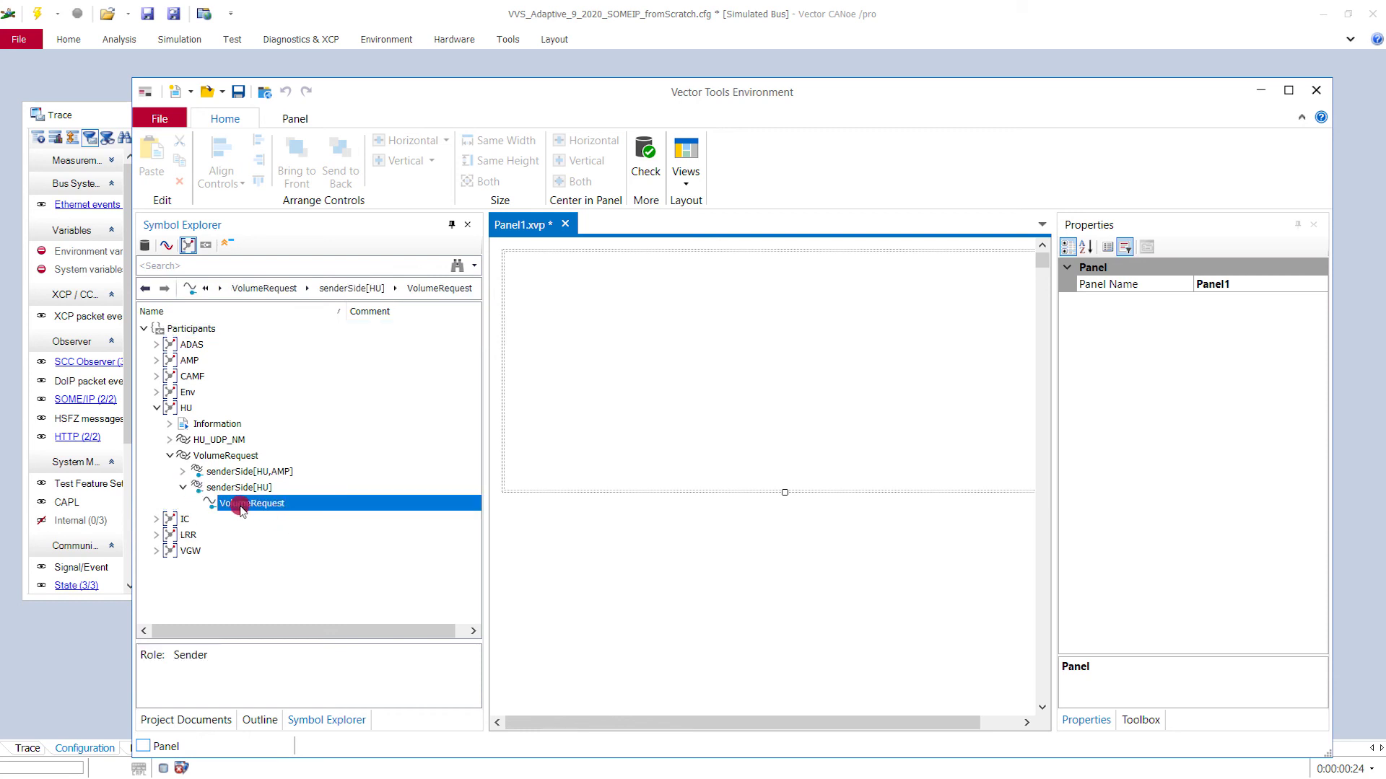
left_click_drag(532, 305, 532, 303)
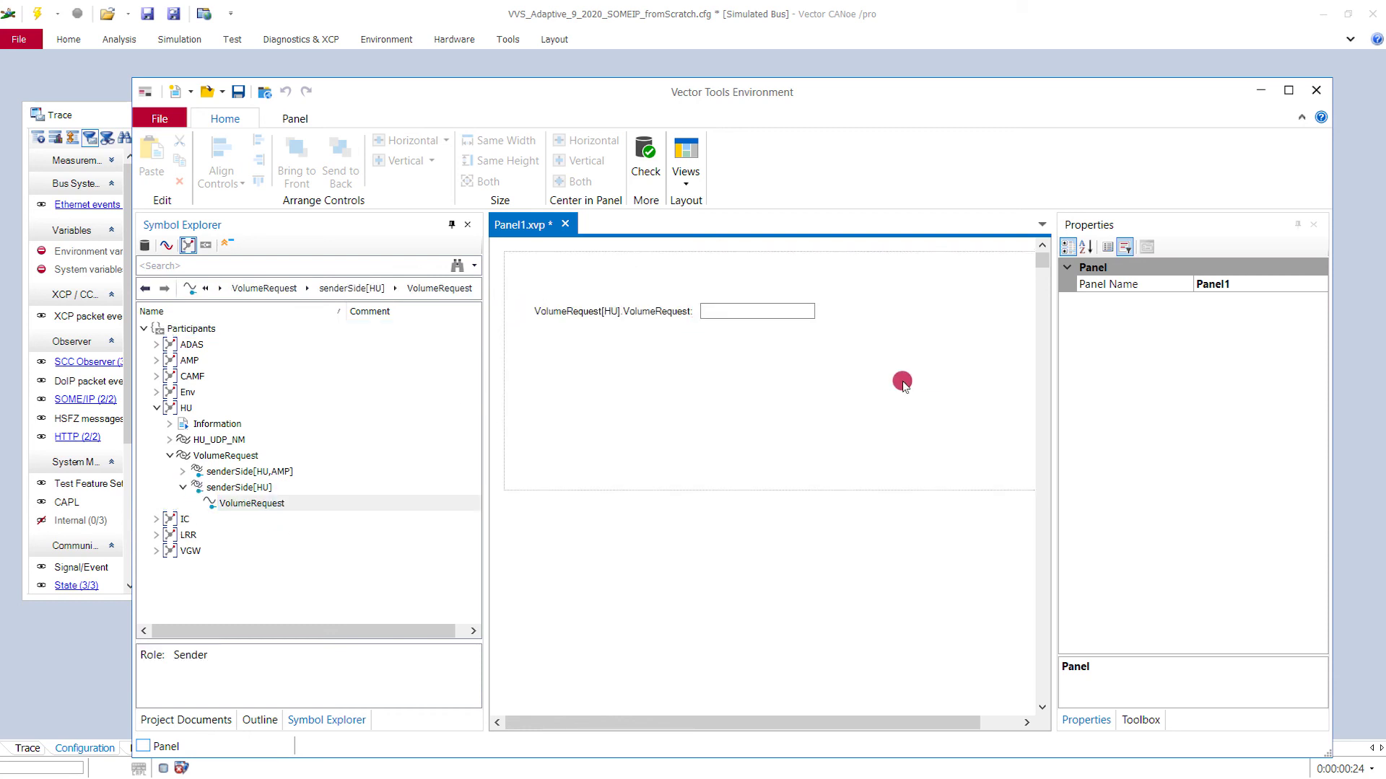
Step: Save the panel as Panel1.xvp in the CANoe SOMEIP Demo from scratch folder and close the panel editor
left_click(238, 91)
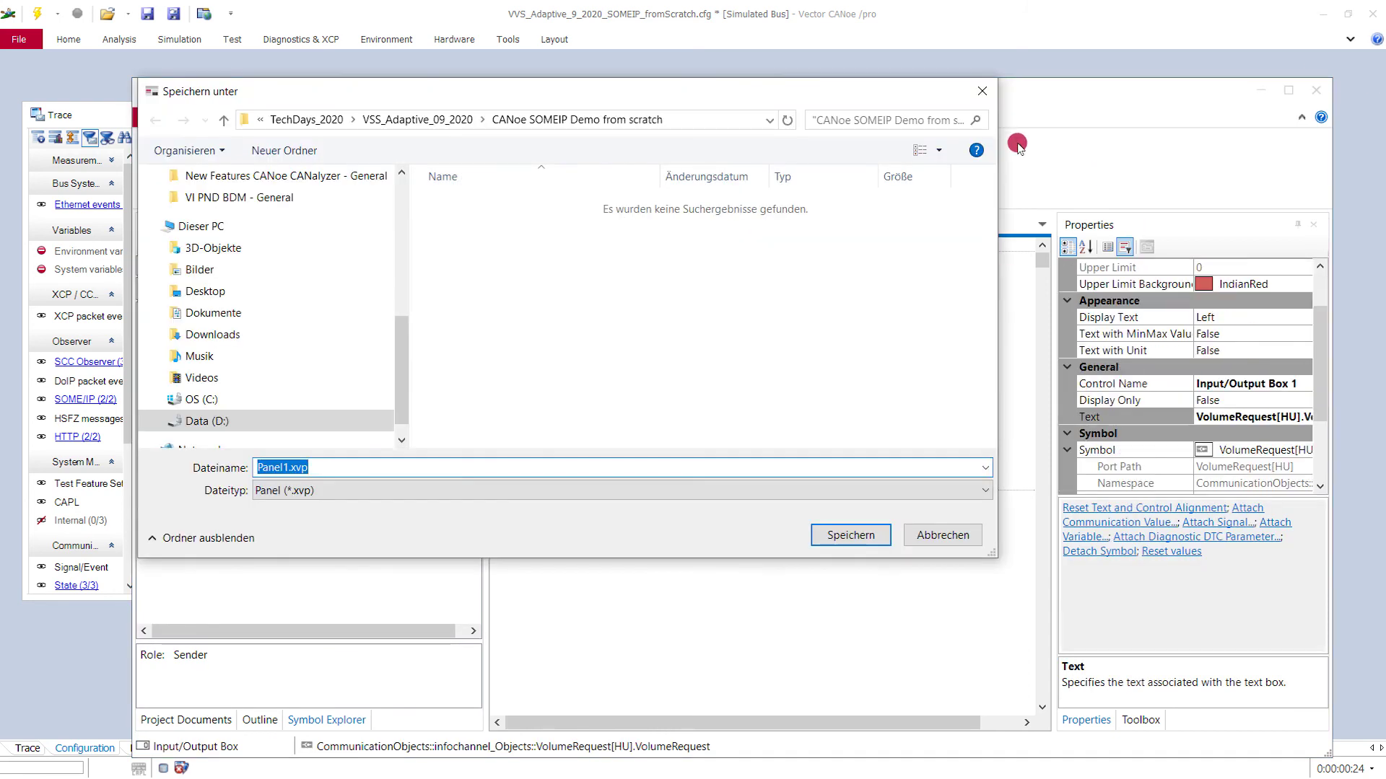
left_click(872, 538)
left_click(1319, 87)
left_click(478, 379)
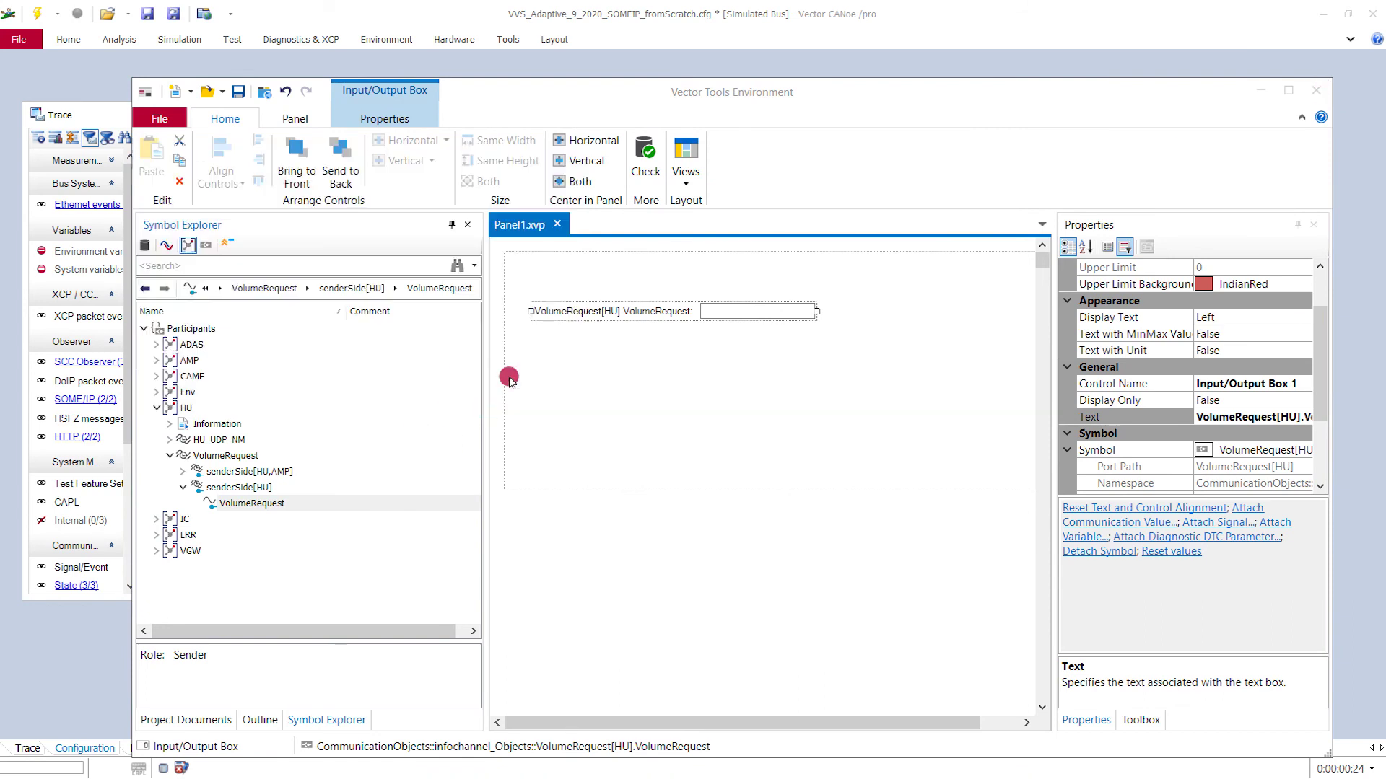
left_click(1318, 90)
Step: Turn Panel1 into an MDI window and place it beside the main columns of the trace
mouse_move(440, 21)
left_mouse_down()
mouse_move(875, 161)
mouse_move(1106, 163)
left_mouse_up()
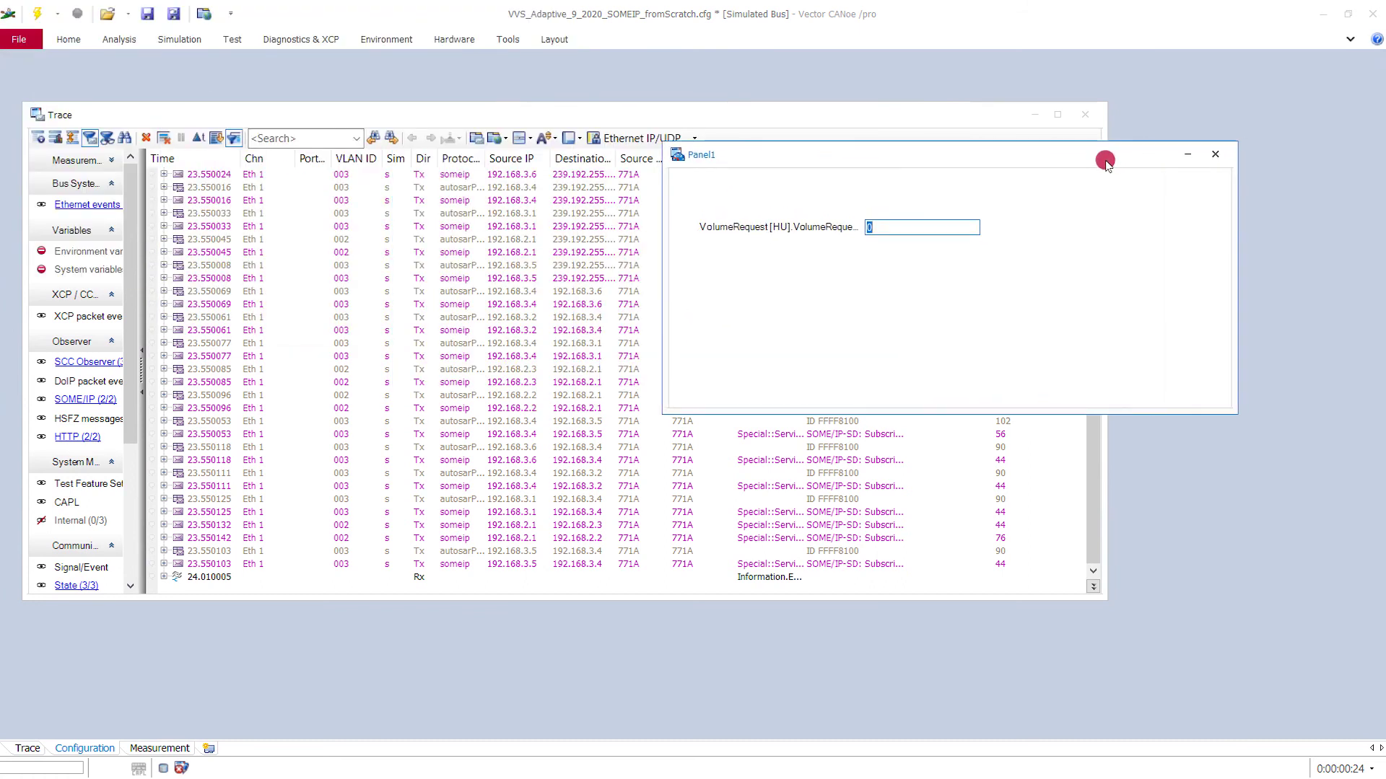
right_click(1097, 160)
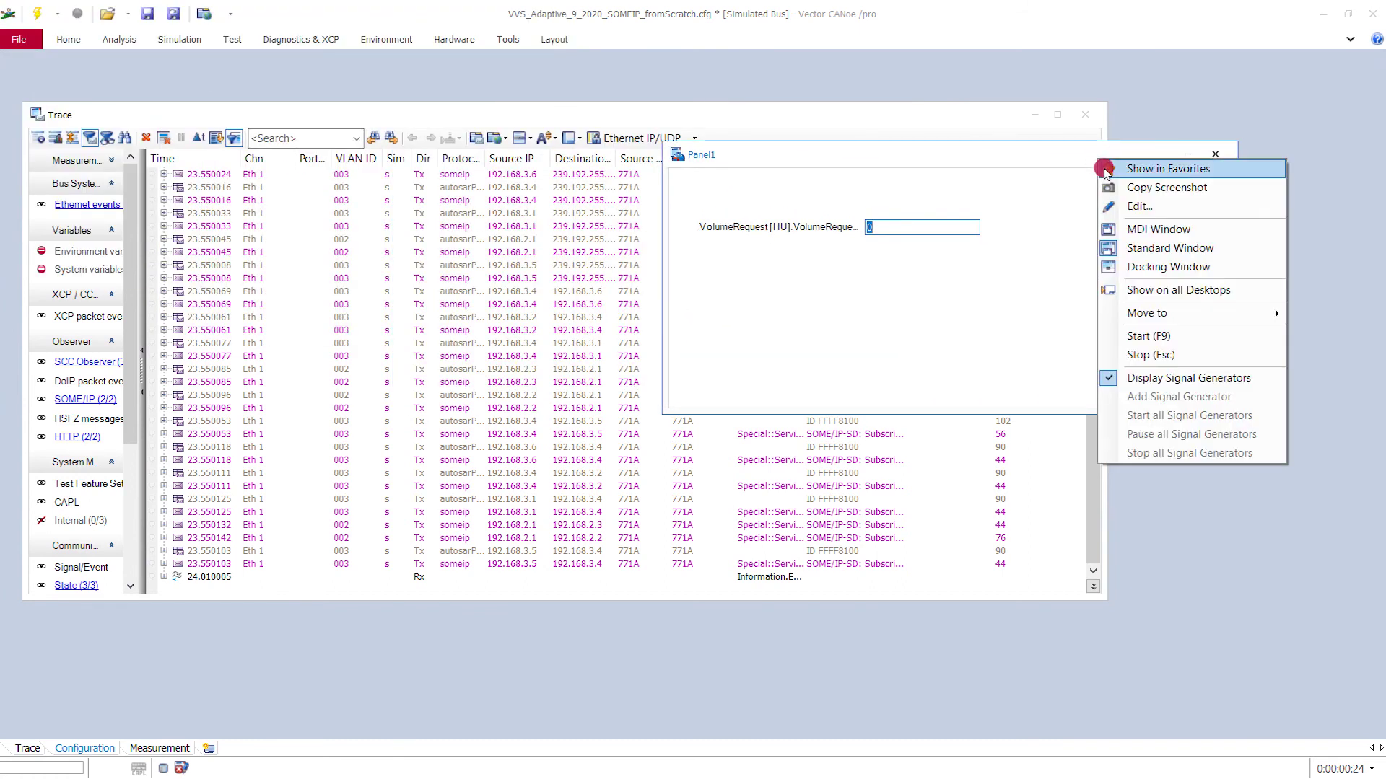
left_click(1169, 228)
mouse_move(380, 74)
left_mouse_down()
mouse_move(931, 179)
mouse_move(1119, 185)
mouse_move(777, 177)
left_mouse_up()
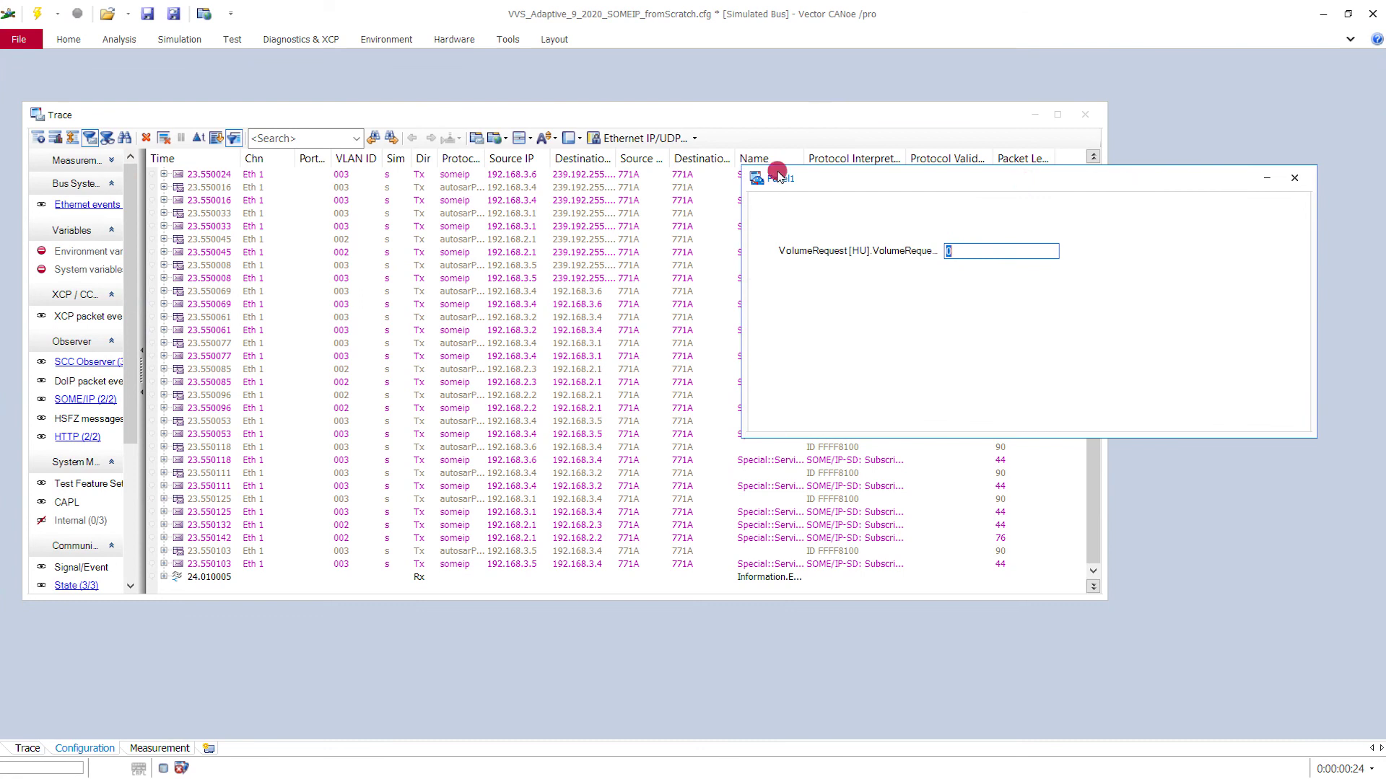
Step: Start the measurement and set the VolumeRequest[HU] value on Panel1 to 24
left_click(36, 13)
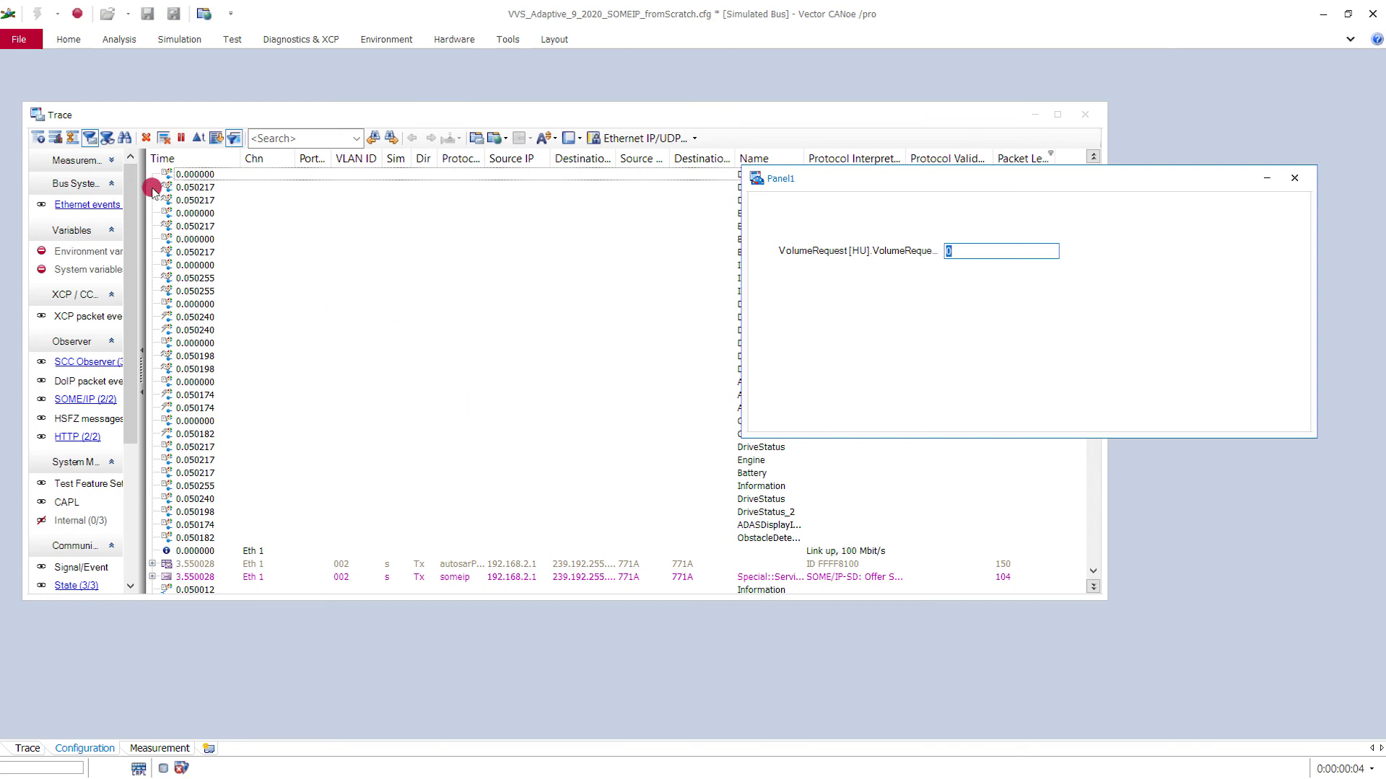
left_click(163, 140)
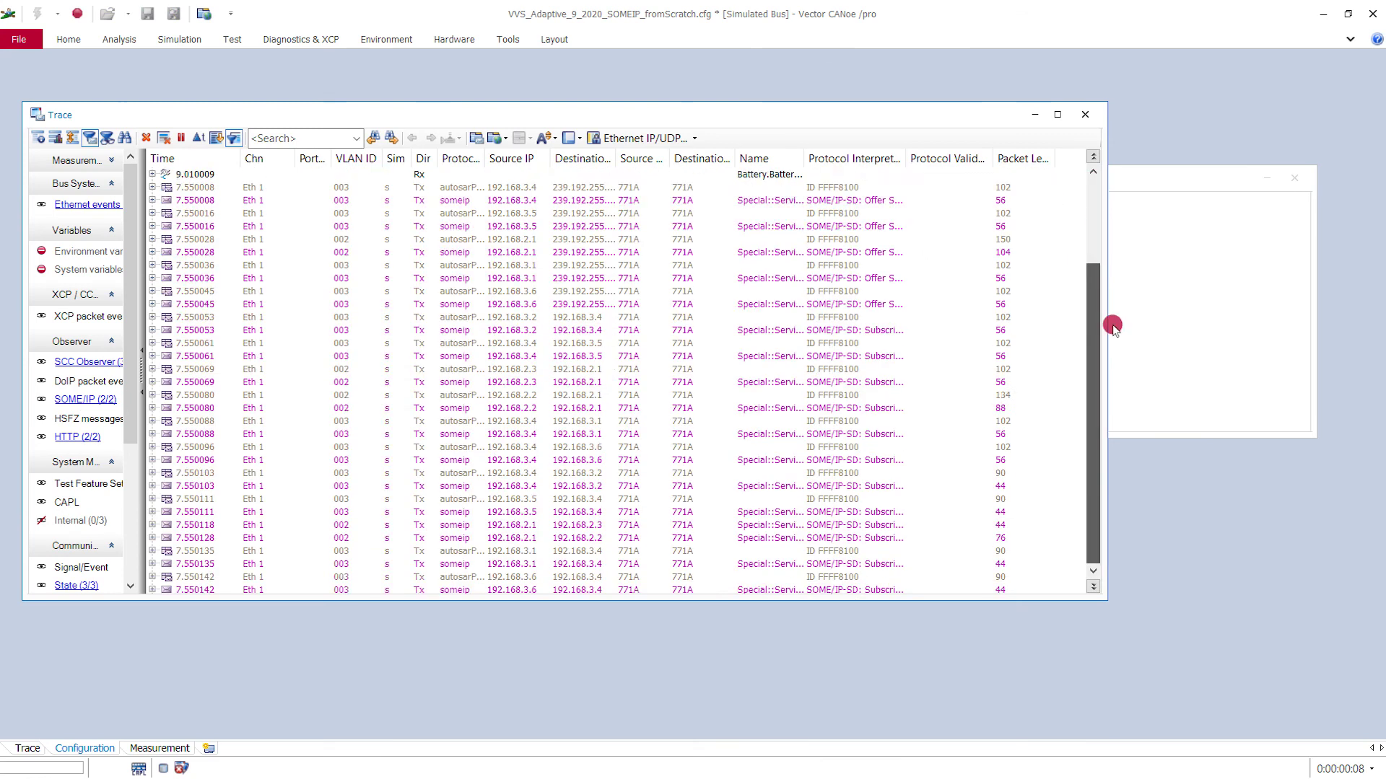
left_click(1176, 332)
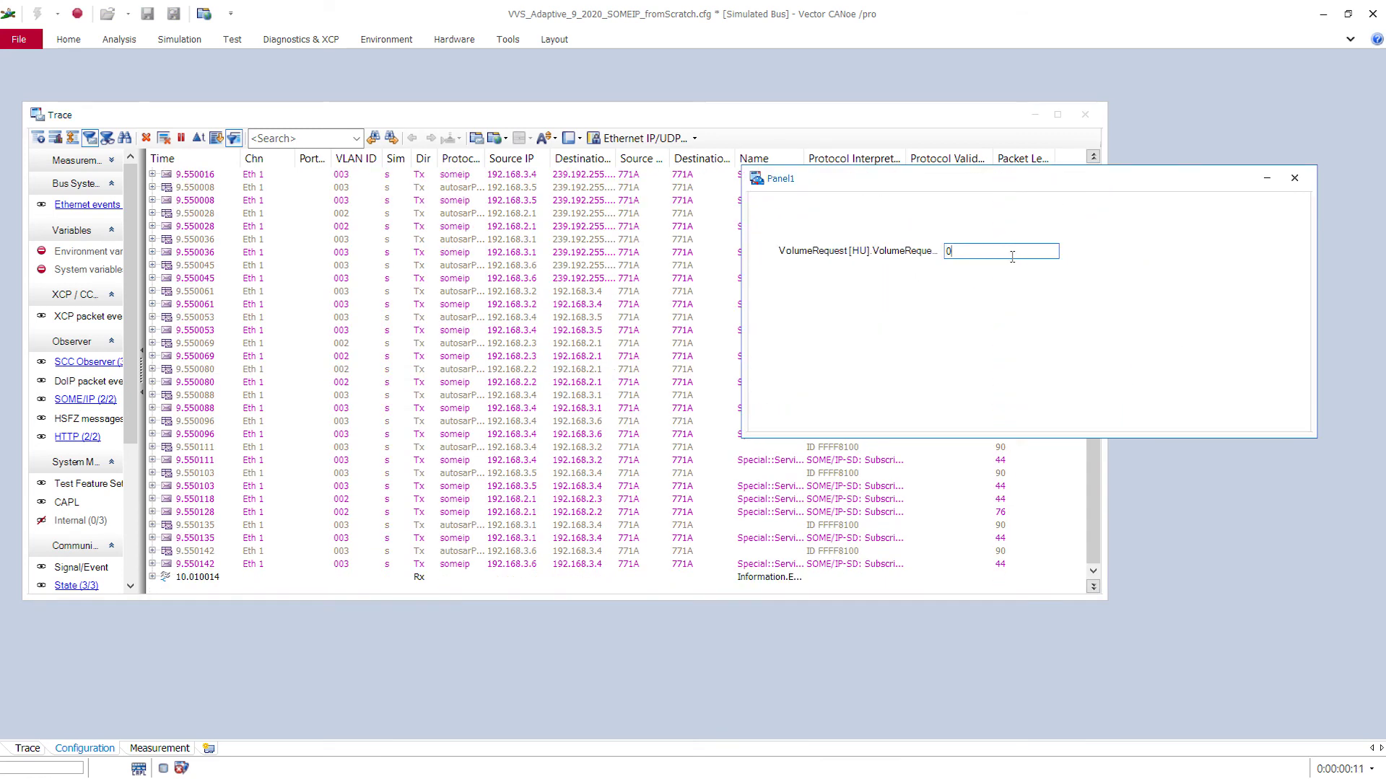
left_click(845, 247)
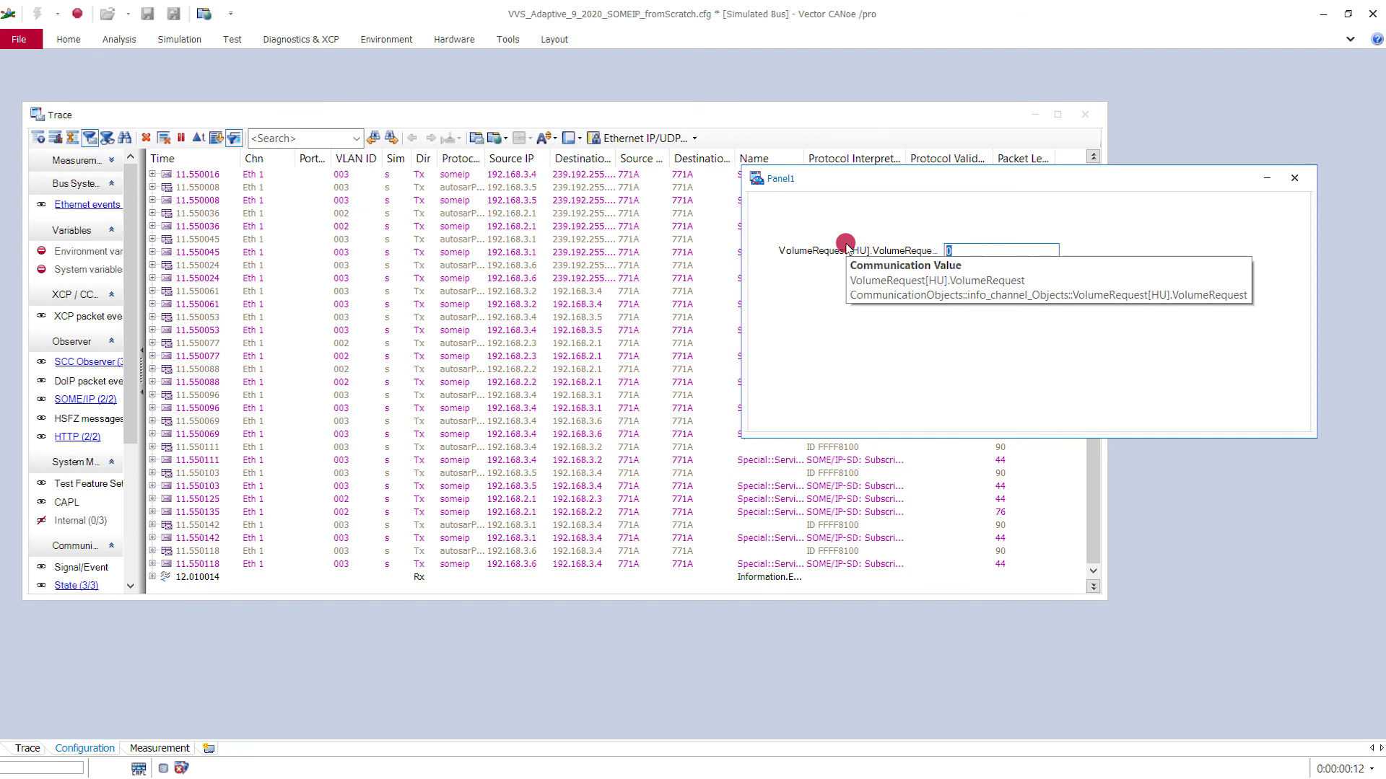
key("Return")
left_click(1037, 402)
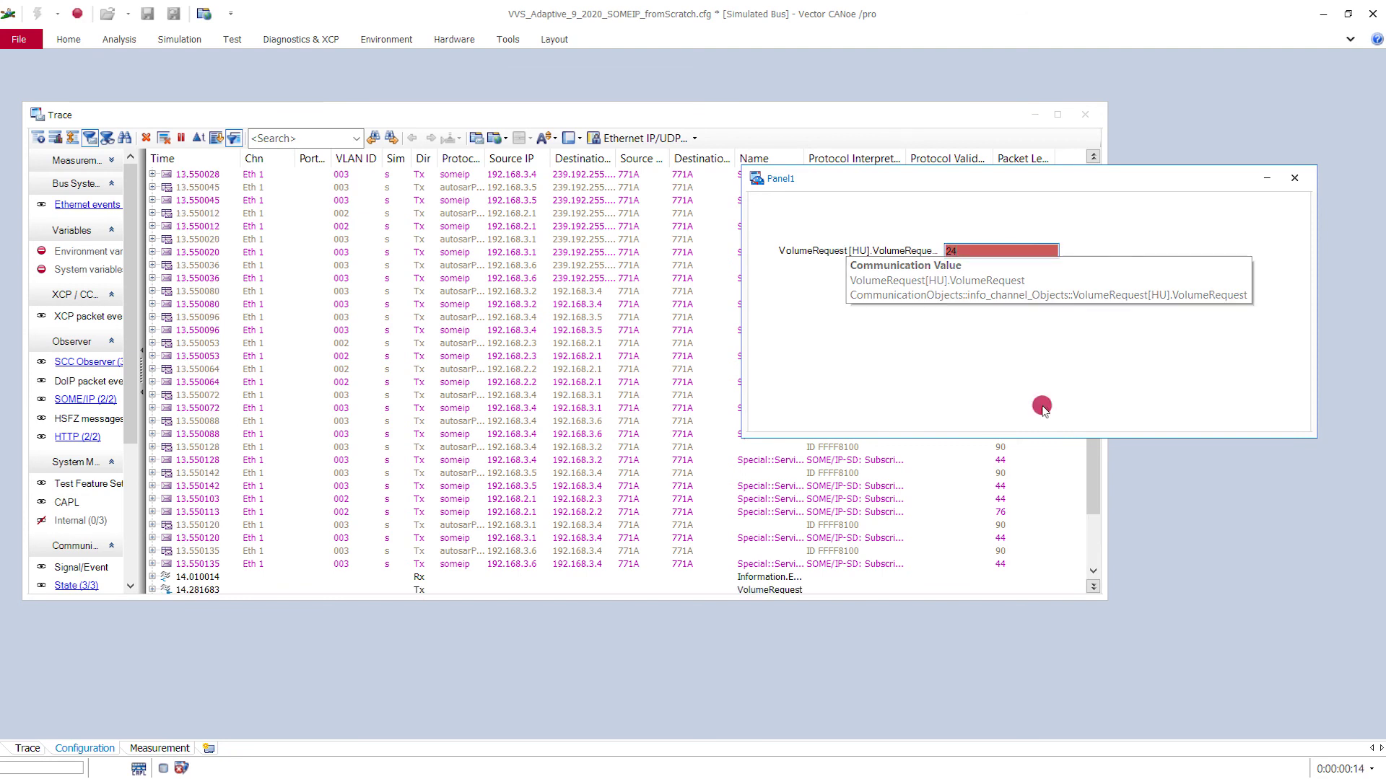
Step: Pause the trace and expand the first transmitted VolumeRequest event to examine its value
left_click(1095, 498)
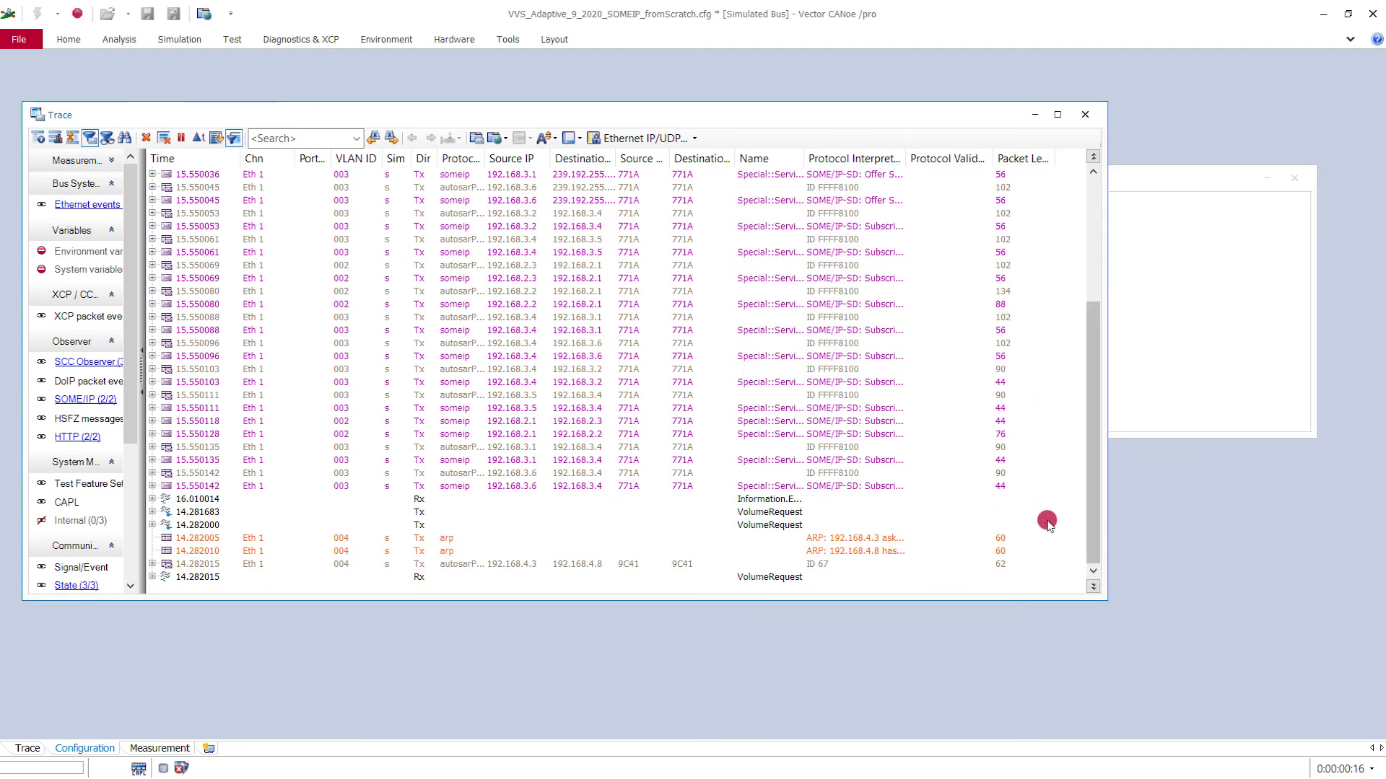
left_click(169, 139)
left_click(243, 231)
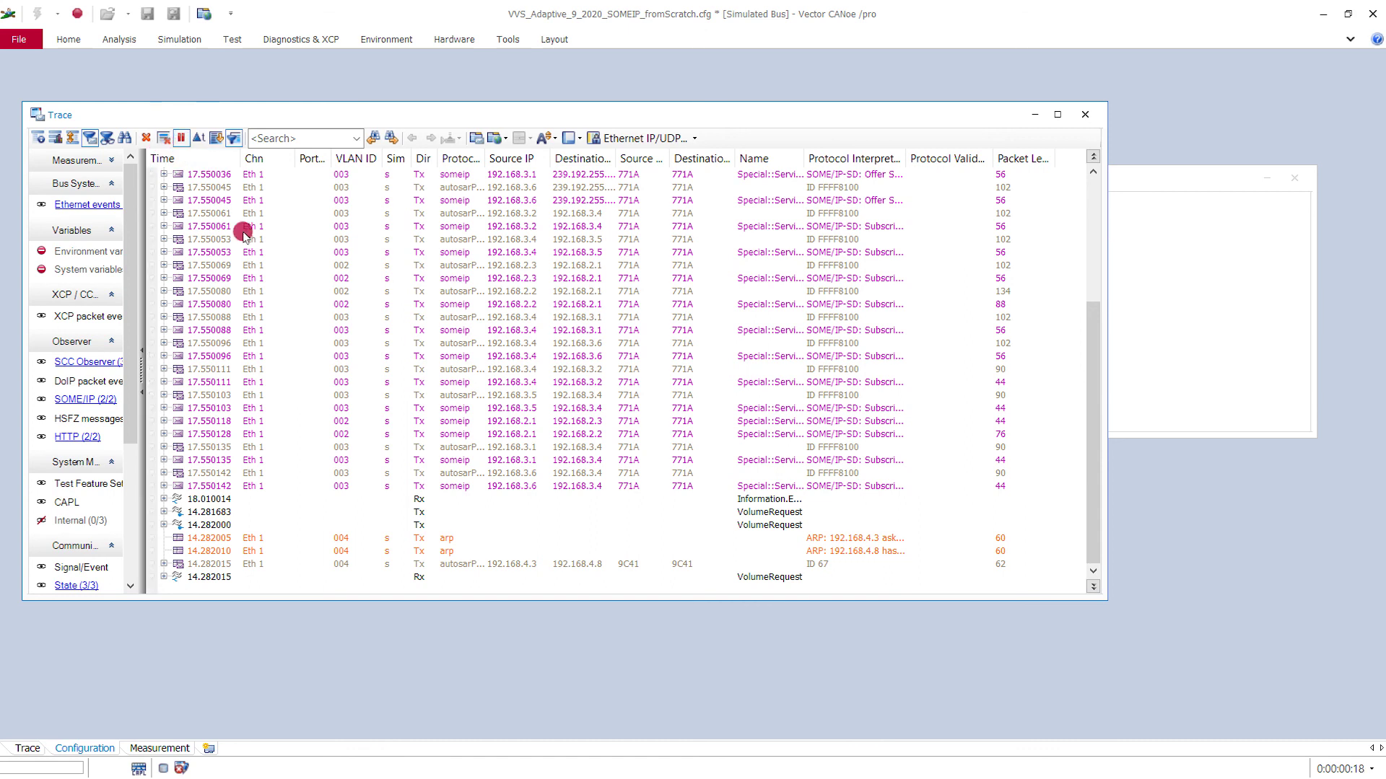
left_click(224, 511)
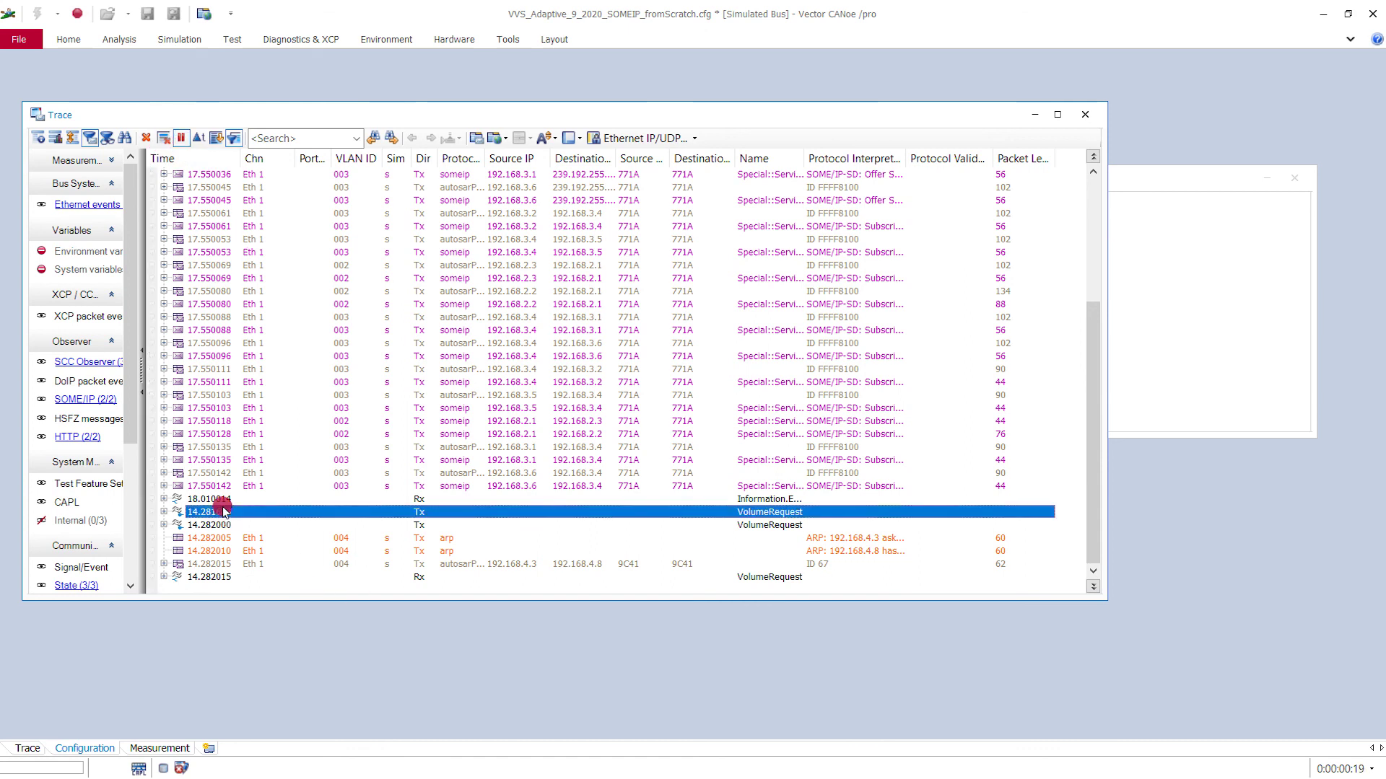
left_click(171, 512)
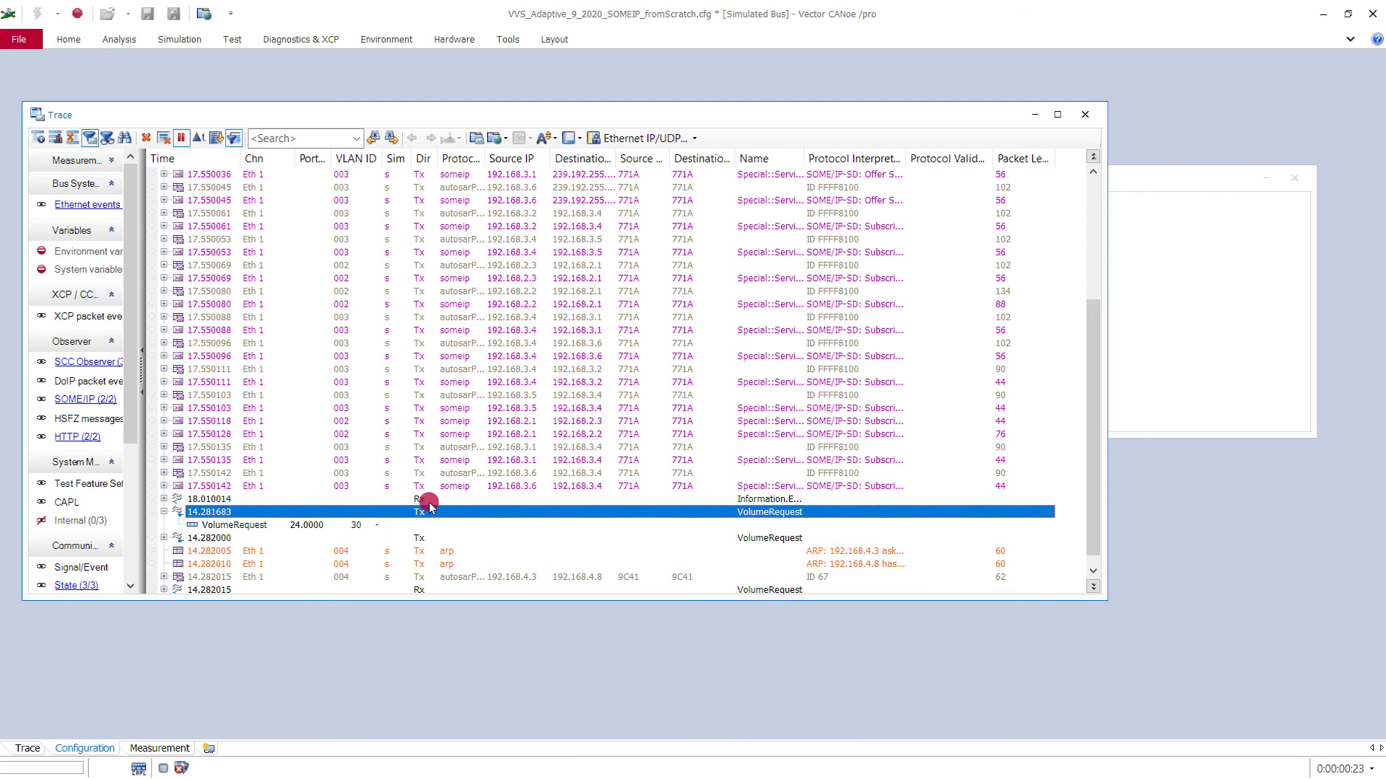
scroll(554, 462, "down", 1)
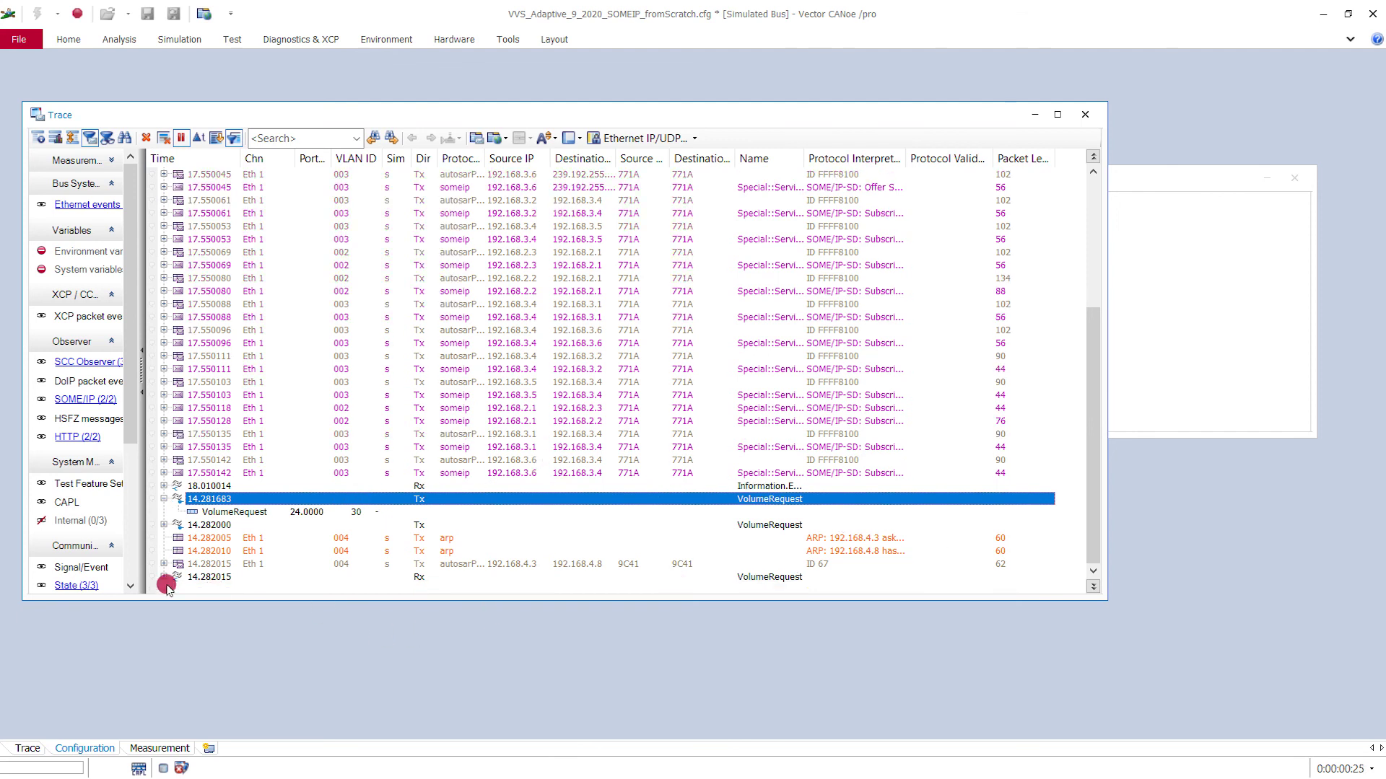
Step: Show a widened detail view and examine the AUTOSAR PDU frame with ID 67 down to its multiplexing message
left_click(201, 578)
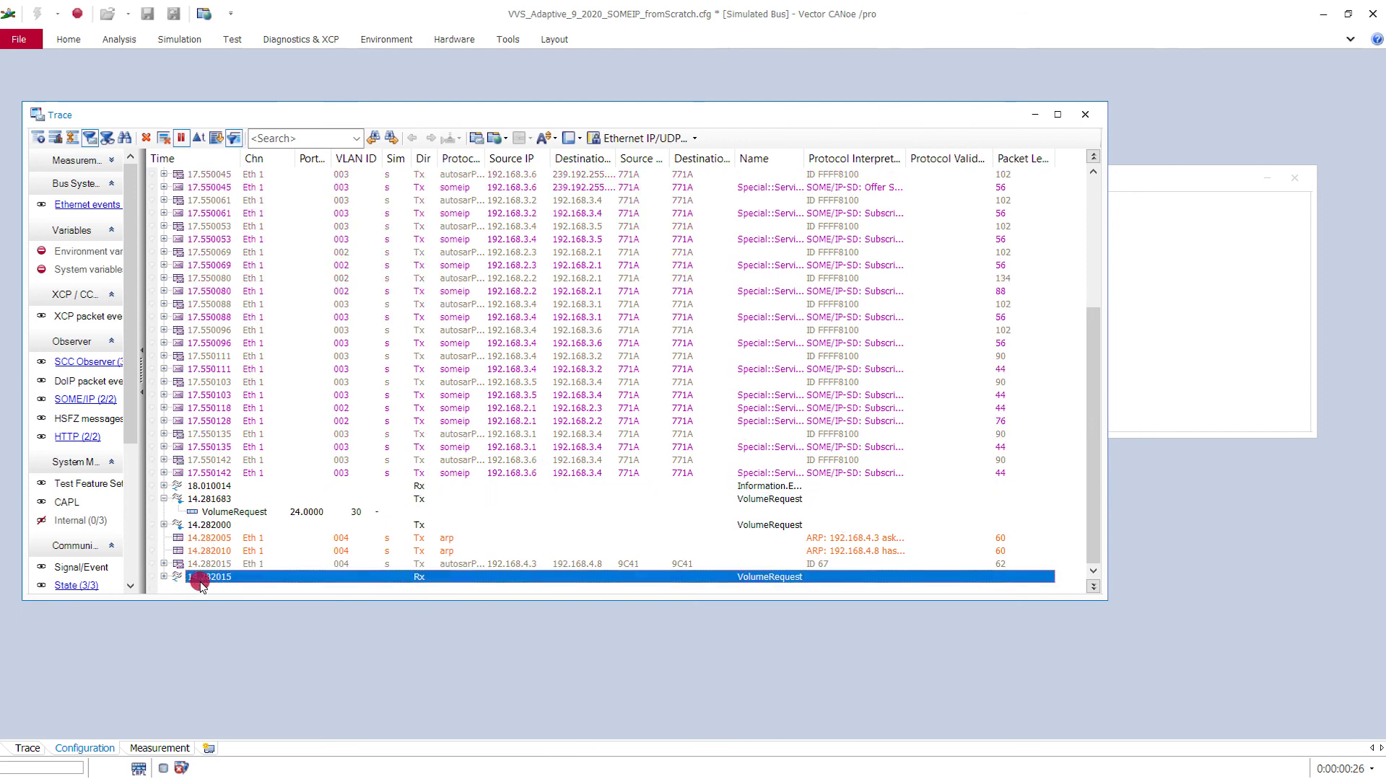
left_click(38, 138)
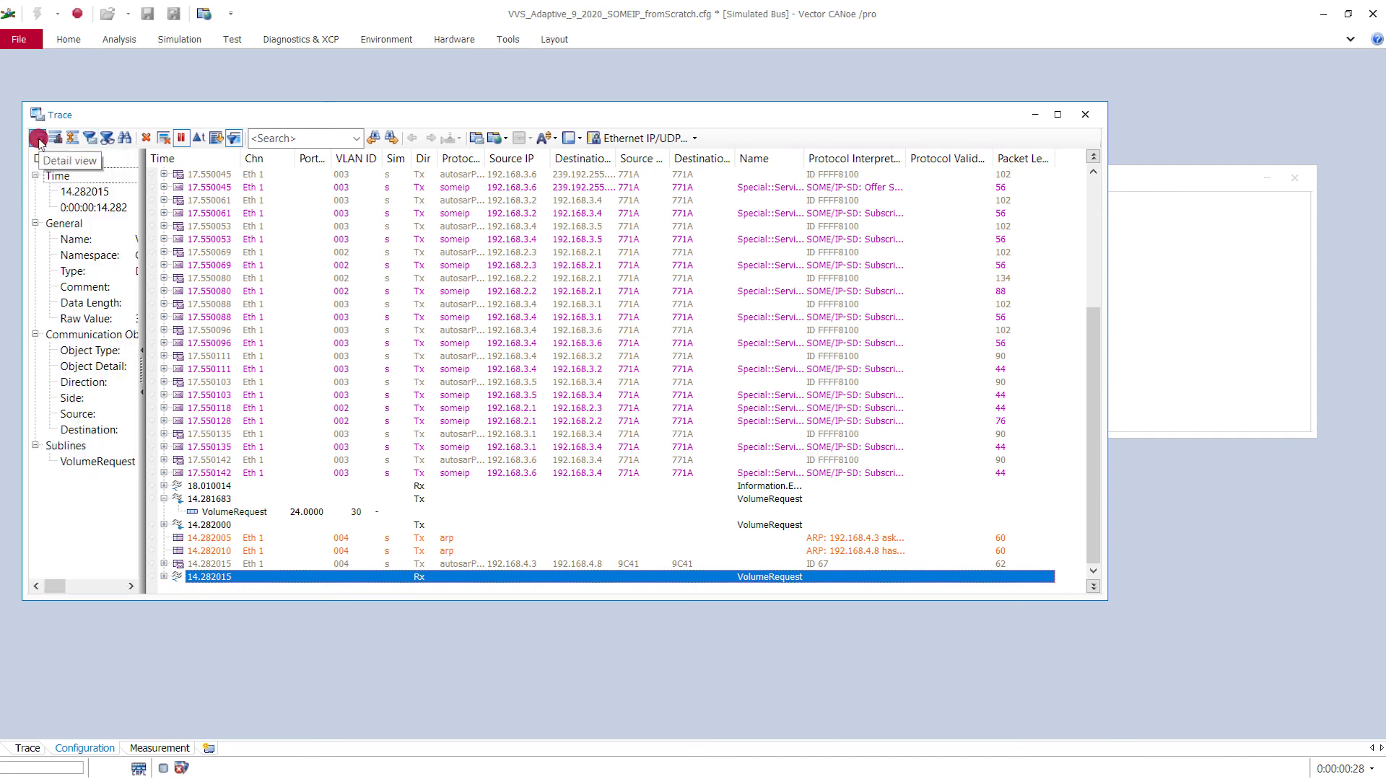
left_click(221, 564)
left_click_drag(142, 325, 378, 323)
mouse_move(370, 254)
left_mouse_down()
mouse_move(397, 437)
mouse_move(224, 505)
left_mouse_up()
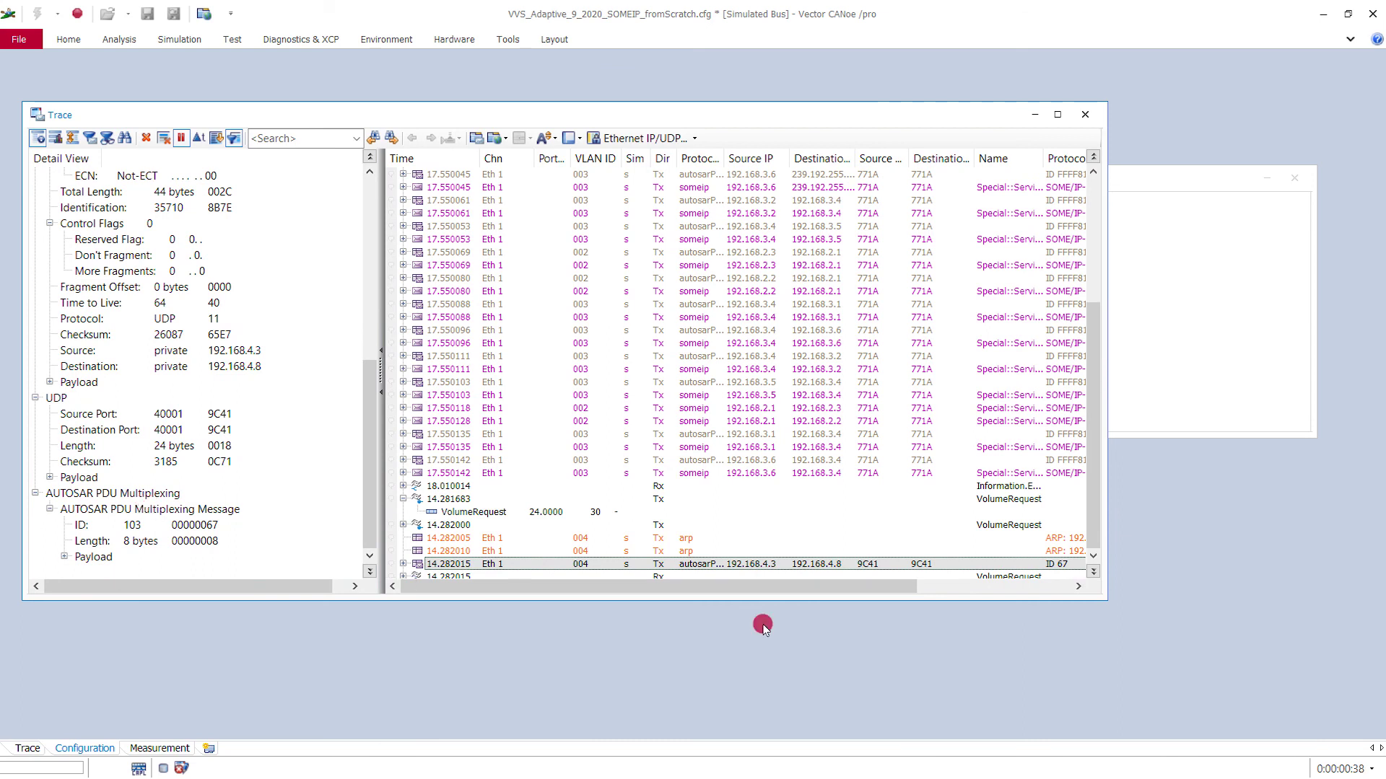
Step: Stop the running measurement
left_click(1091, 400)
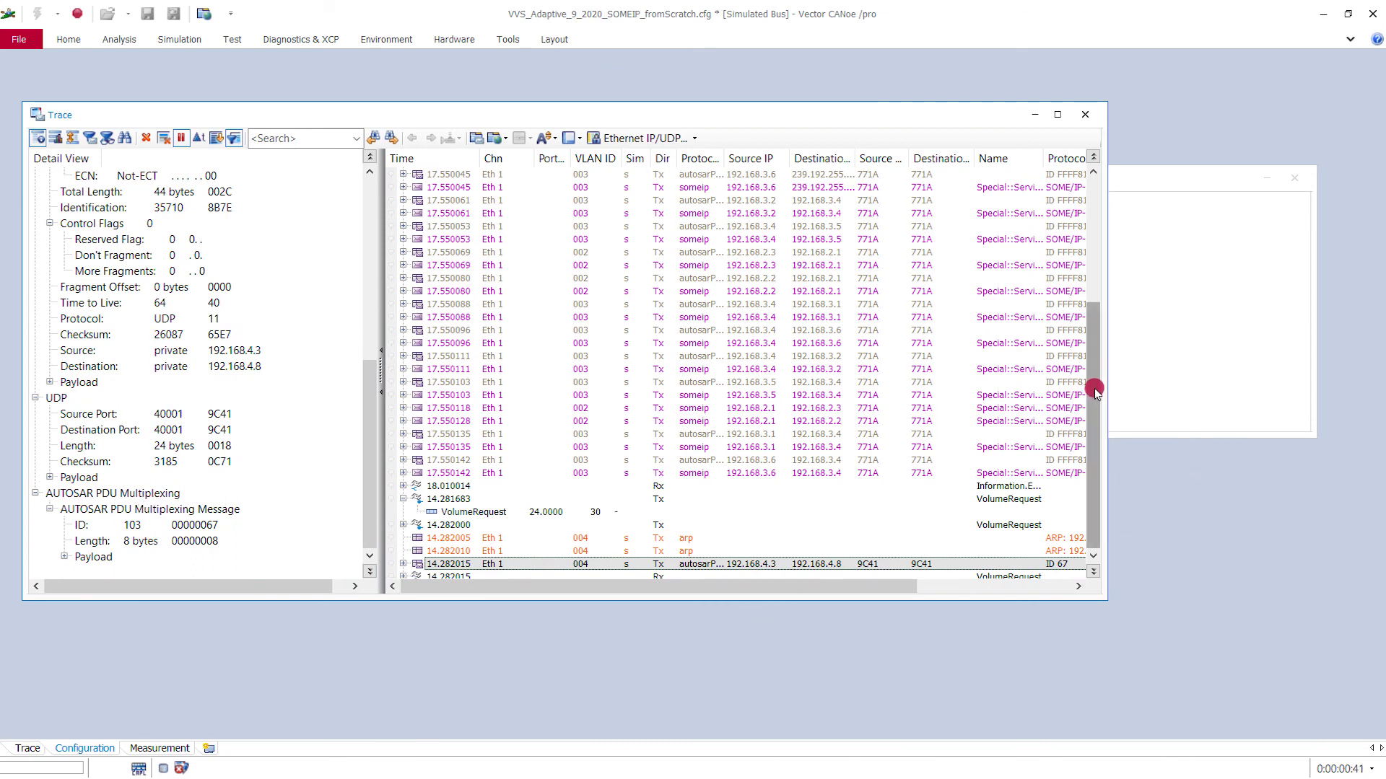
left_click(71, 13)
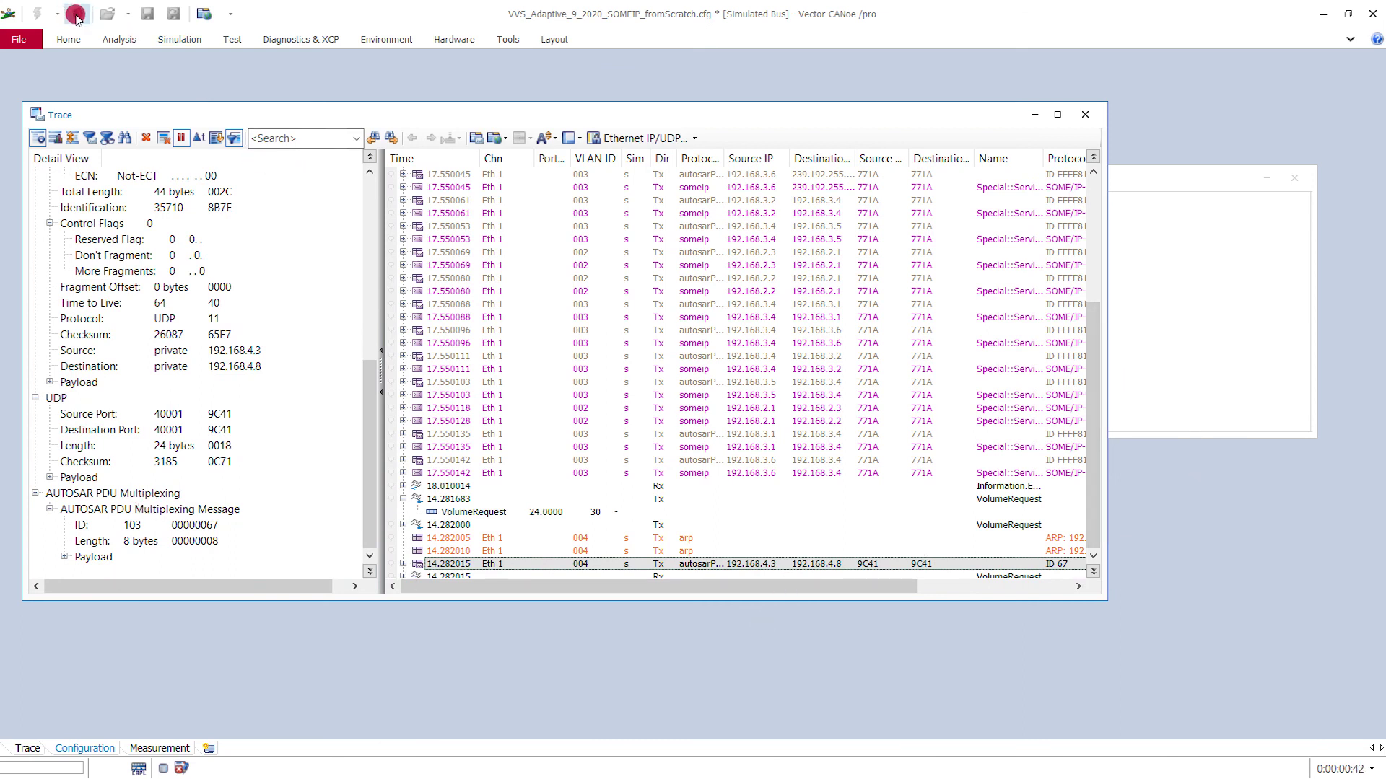
left_click(679, 246)
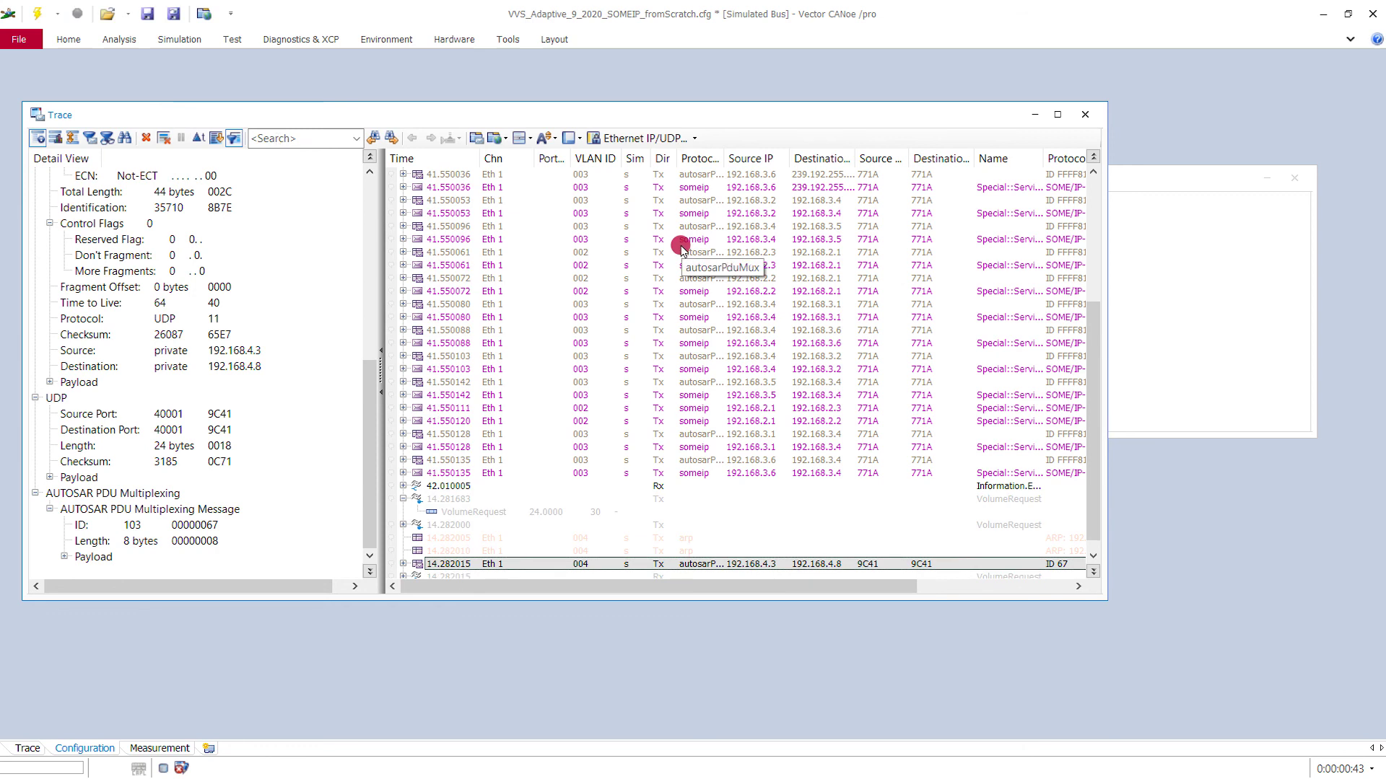